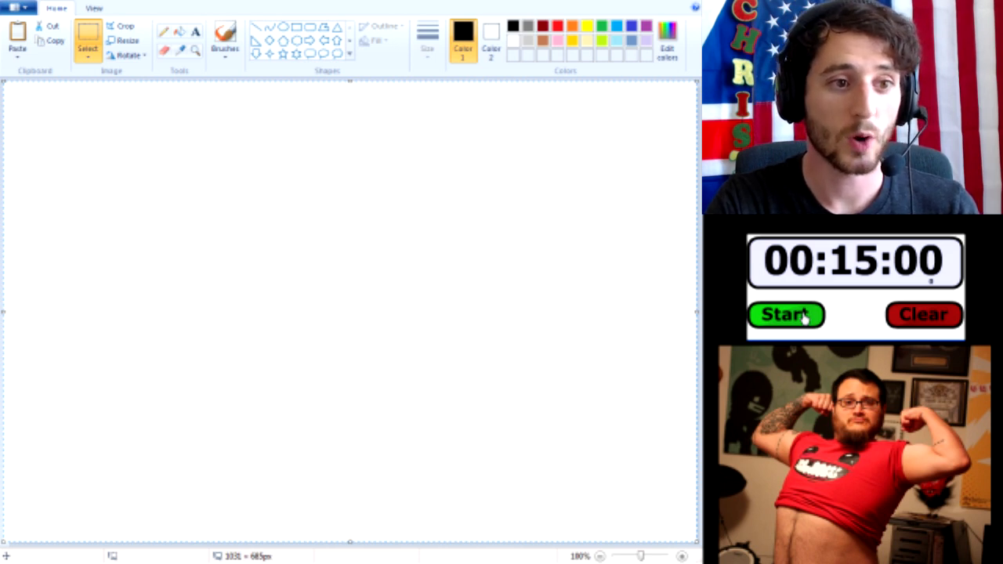
# Start the 15-minute countdown and select the Pencil tool for drawing
pyautogui.click(786, 314)
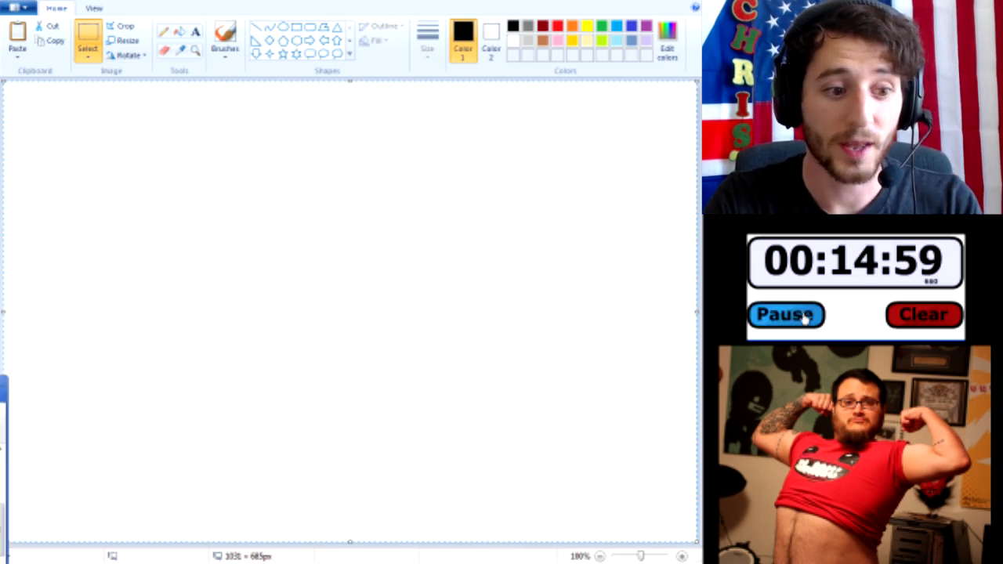
pyautogui.click(163, 31)
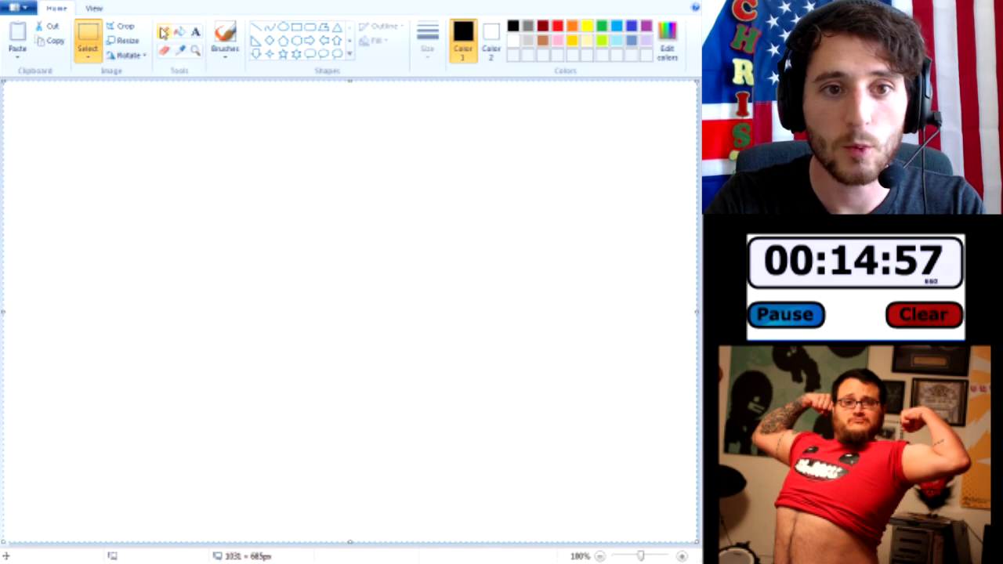
pyautogui.click(227, 55)
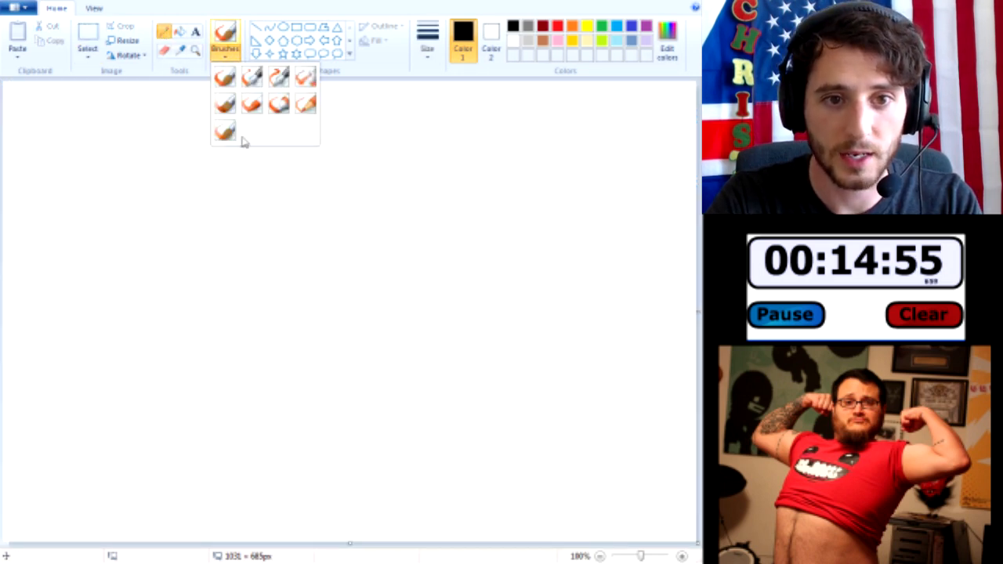
pyautogui.click(172, 38)
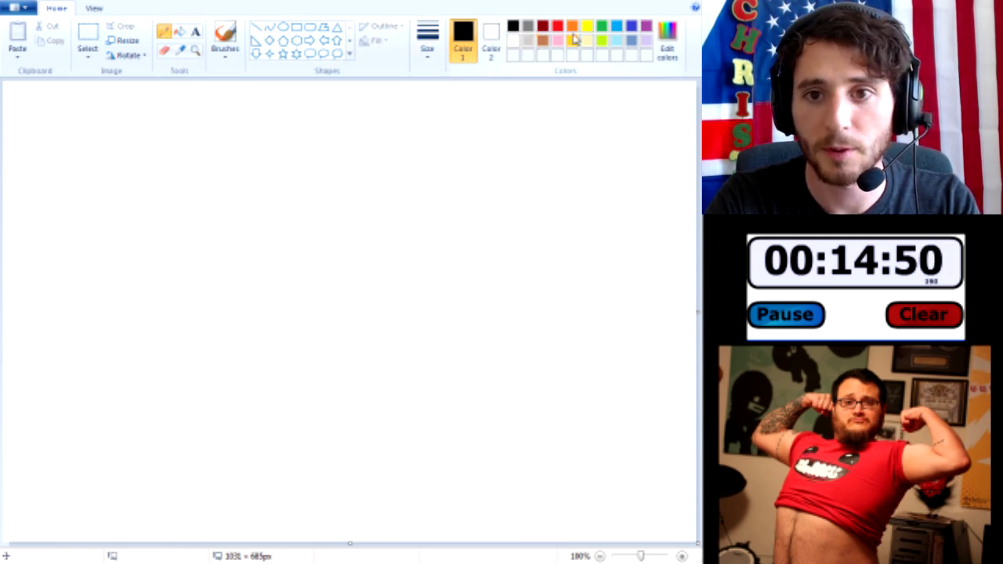
# Mix a pale peach custom colour with red 245, green 224, blue 211 and fill the canvas with it
pyautogui.click(666, 43)
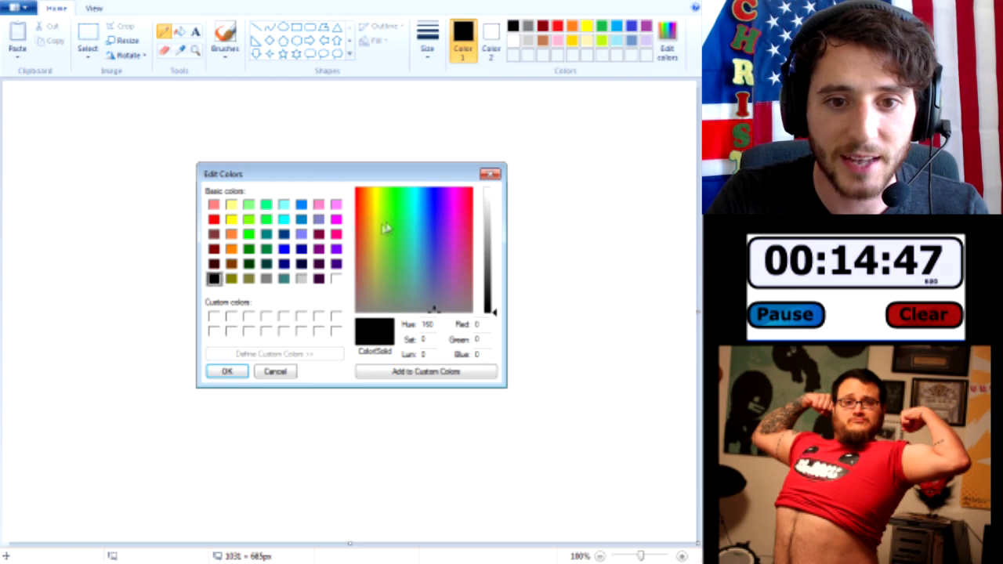
pyautogui.moveTo(374, 205); pyautogui.dragTo(363, 230)
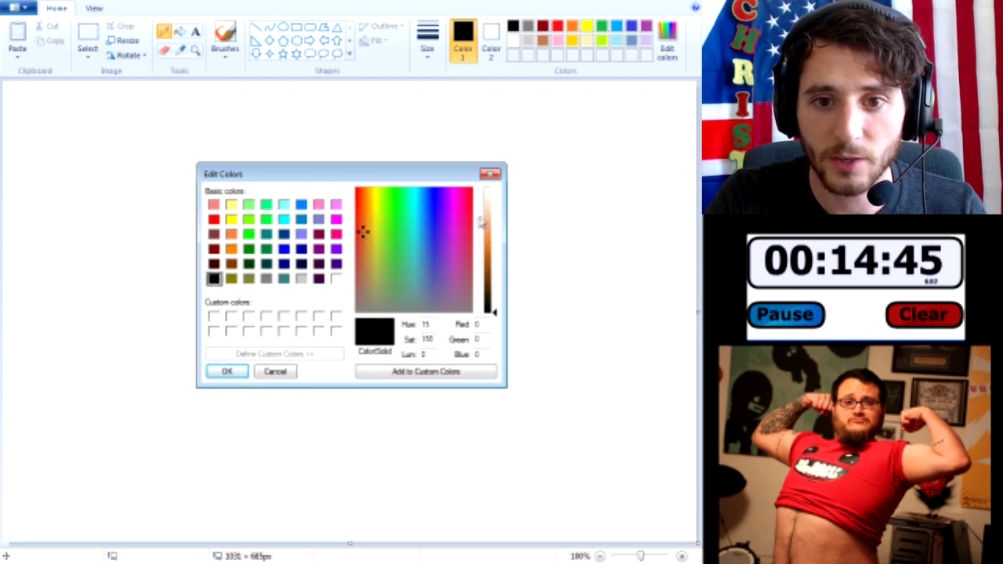
pyautogui.moveTo(499, 219); pyautogui.dragTo(495, 208)
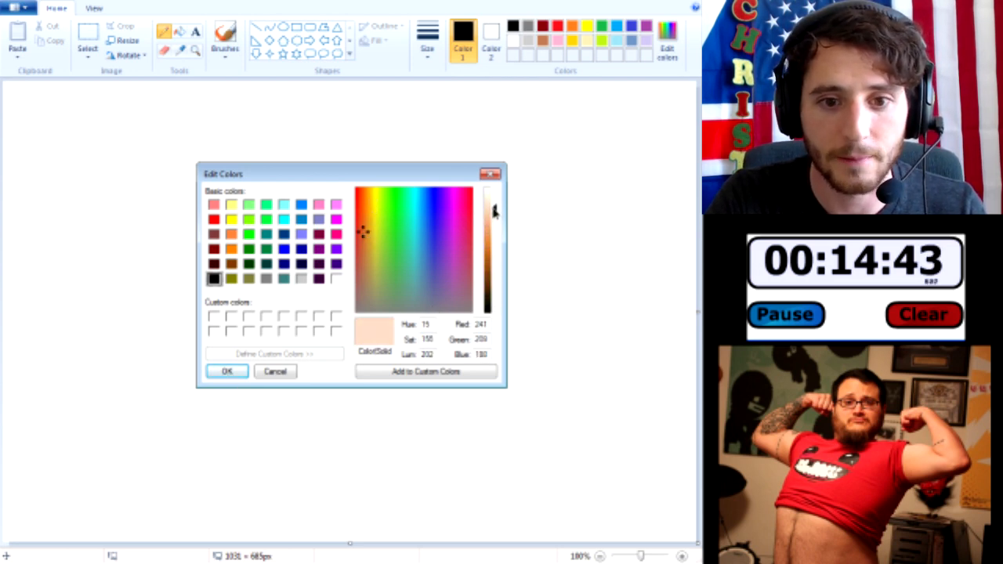
pyautogui.moveTo(495, 210); pyautogui.dragTo(494, 201)
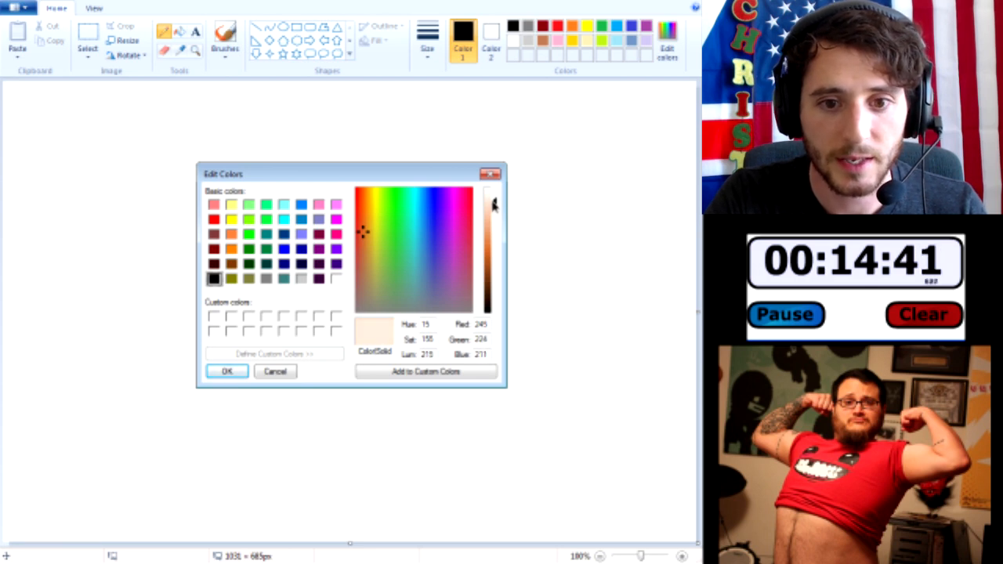
pyautogui.click(226, 374)
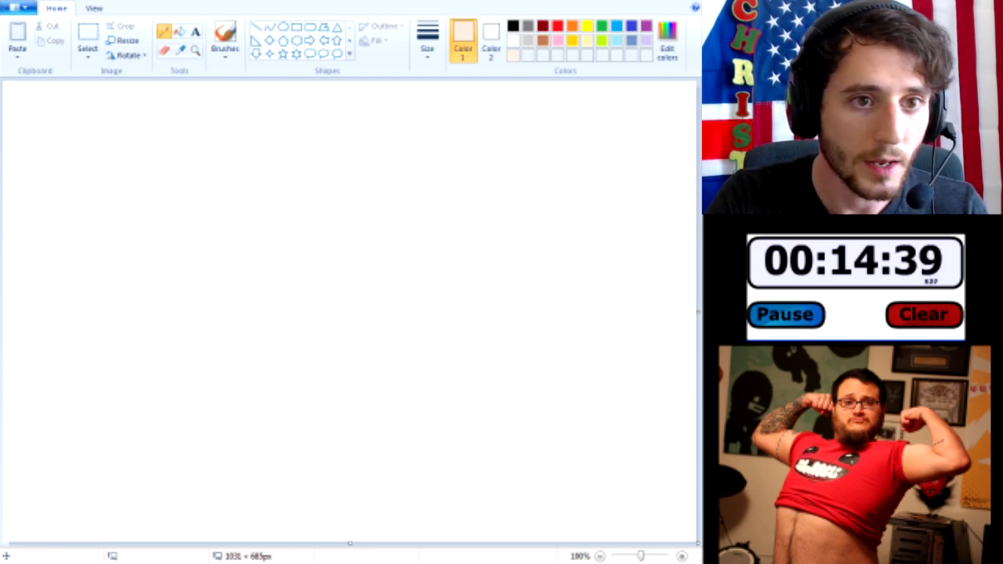
pyautogui.click(180, 31)
pyautogui.click(296, 224)
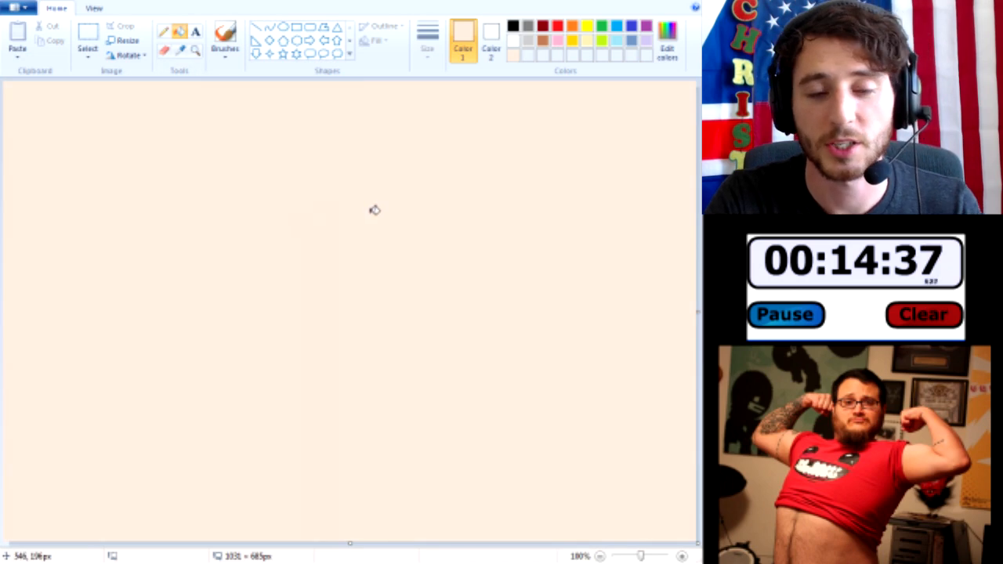
# Lighten the colour to red 251, green 241, blue 236 and fill the whole canvas with it
pyautogui.click(668, 54)
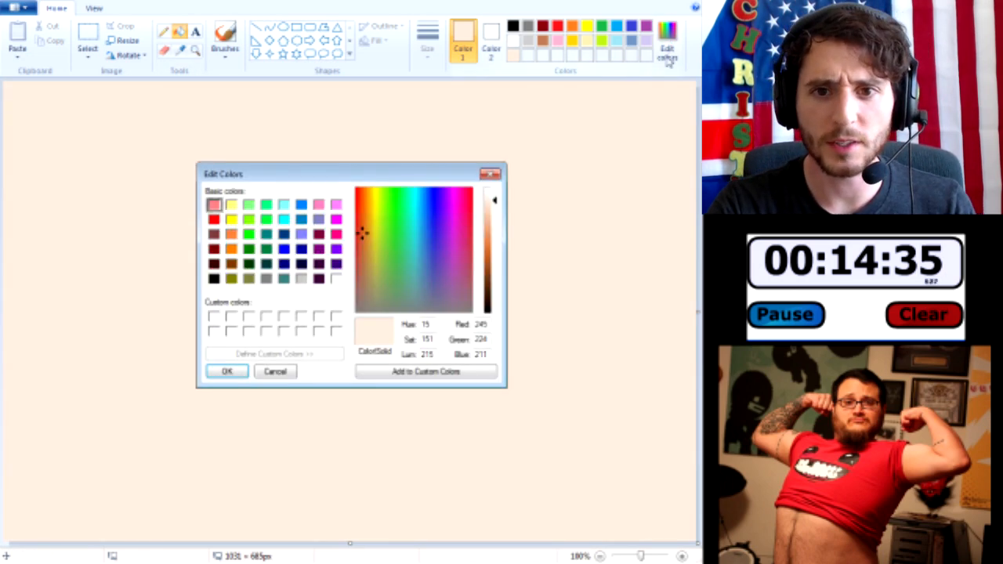
pyautogui.moveTo(492, 205); pyautogui.dragTo(494, 190)
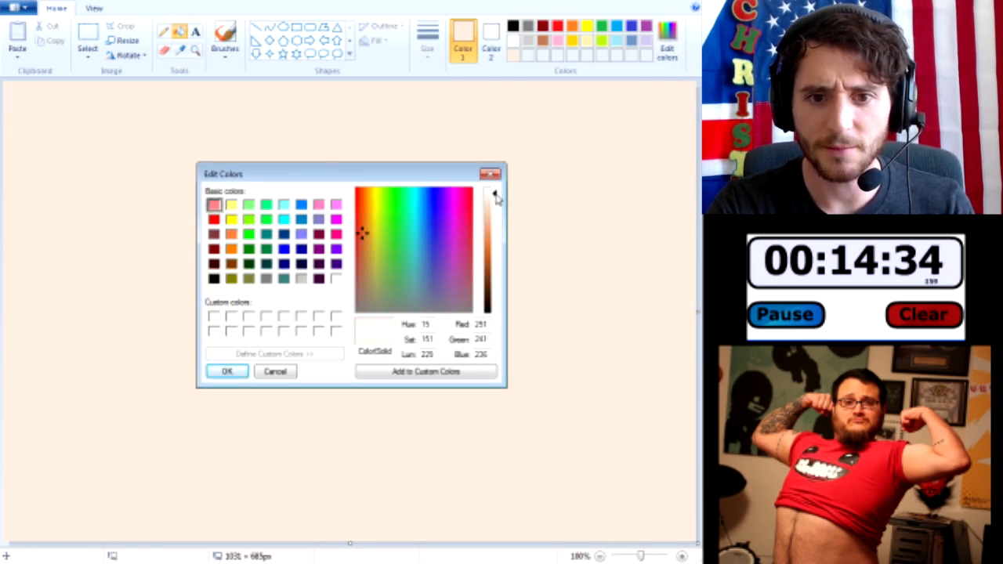
pyautogui.click(226, 371)
pyautogui.click(360, 296)
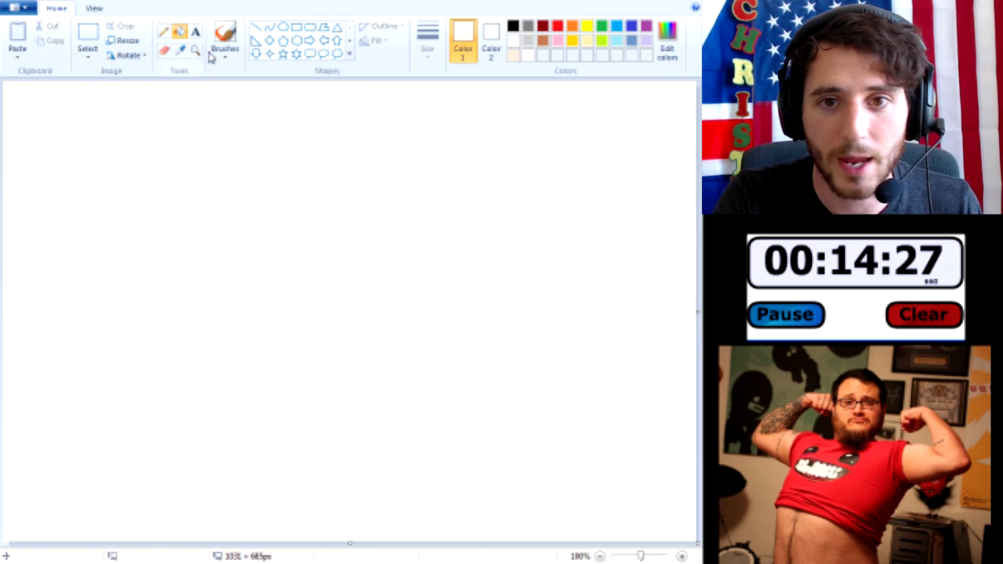
# Set the Pencil to the pale peach colour with a thicker line, try an oval outline and undo it
pyautogui.click(516, 57)
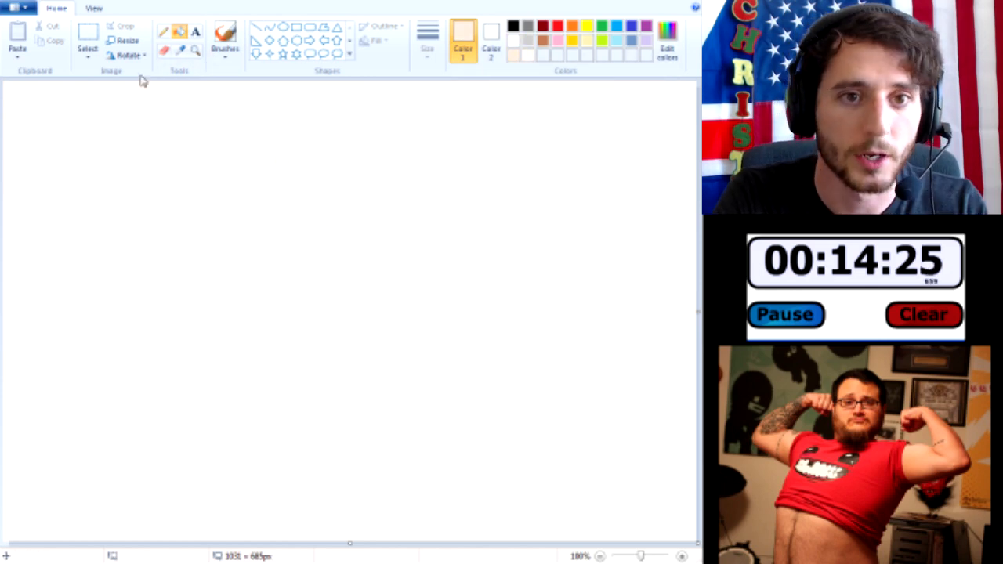
pyautogui.click(163, 30)
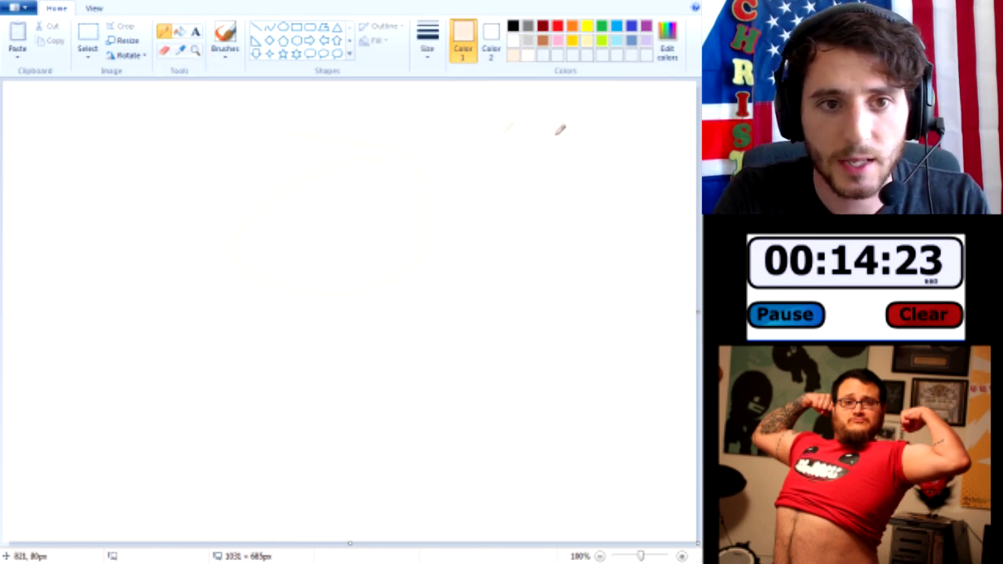
pyautogui.click(427, 44)
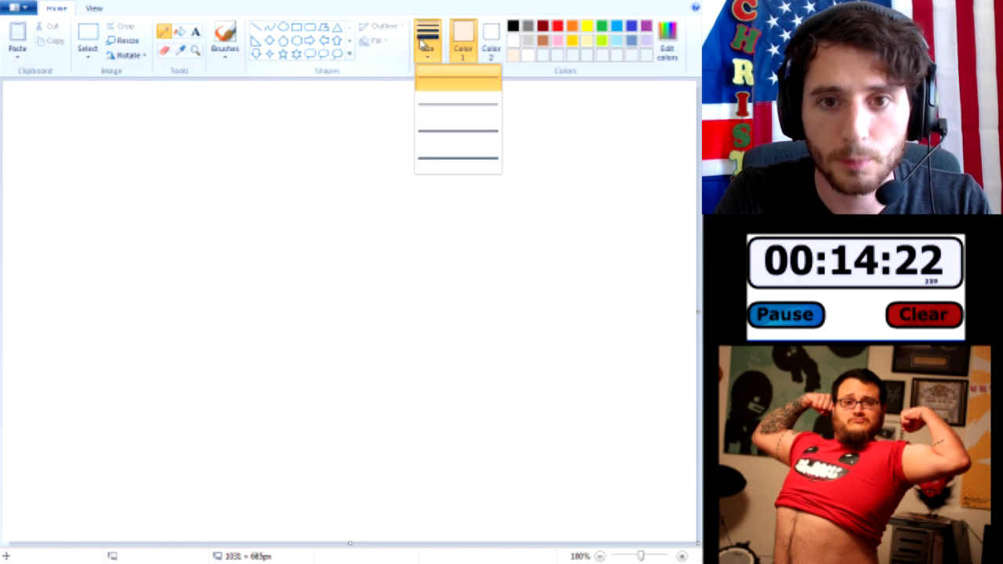
pyautogui.click(459, 146)
pyautogui.moveTo(312, 132)
pyautogui.mouseDown()
pyautogui.moveTo(223, 226)
pyautogui.moveTo(414, 159)
pyautogui.moveTo(242, 102)
pyautogui.mouseUp()
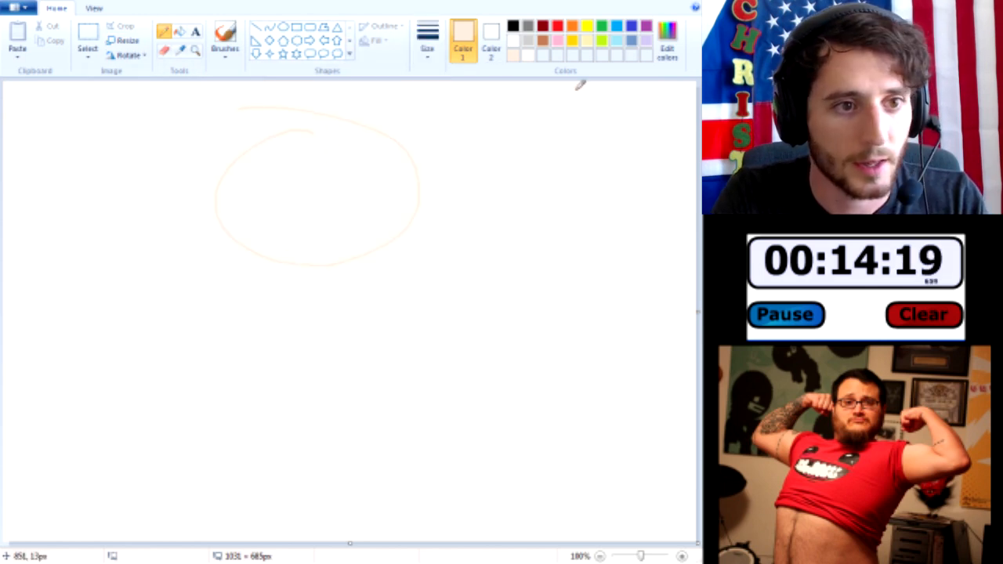
pyautogui.hotkey('ctrl', 'z')
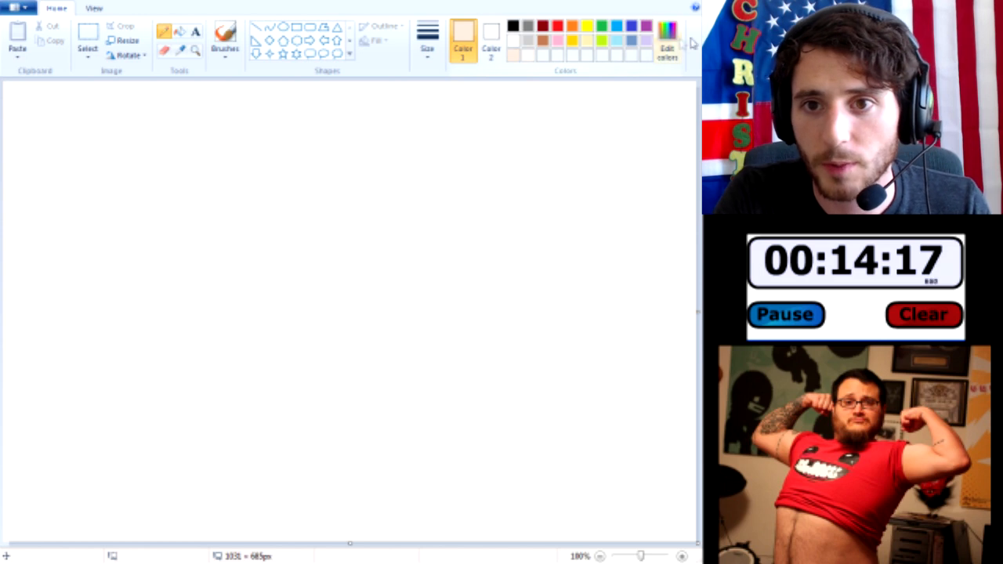
# Mix a tan colour with red 238, green 185, blue 125, test it with a large curved stroke and undo the stroke
pyautogui.click(667, 44)
pyautogui.click(487, 225)
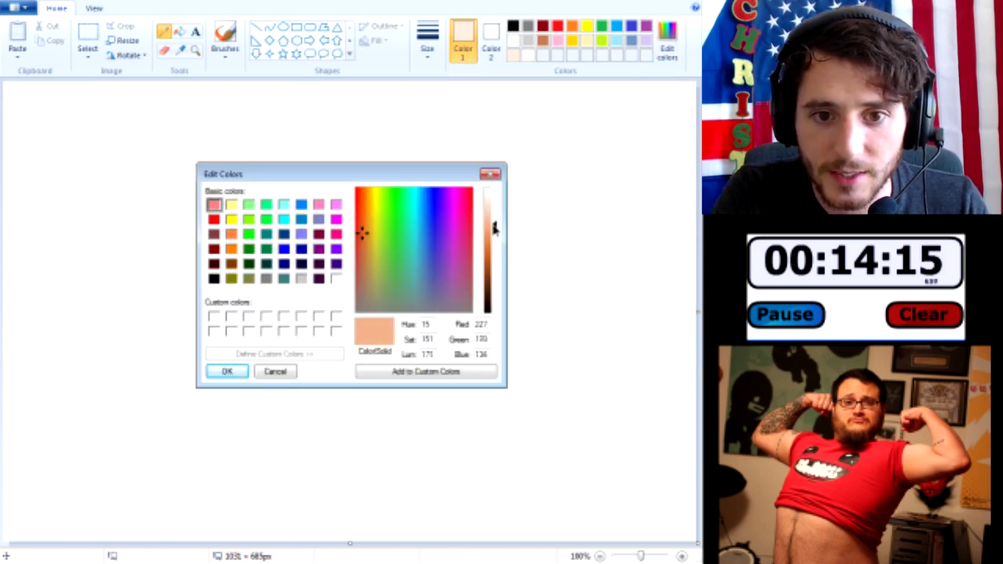
pyautogui.moveTo(365, 225); pyautogui.dragTo(366, 224)
pyautogui.click(367, 218)
pyautogui.click(495, 228)
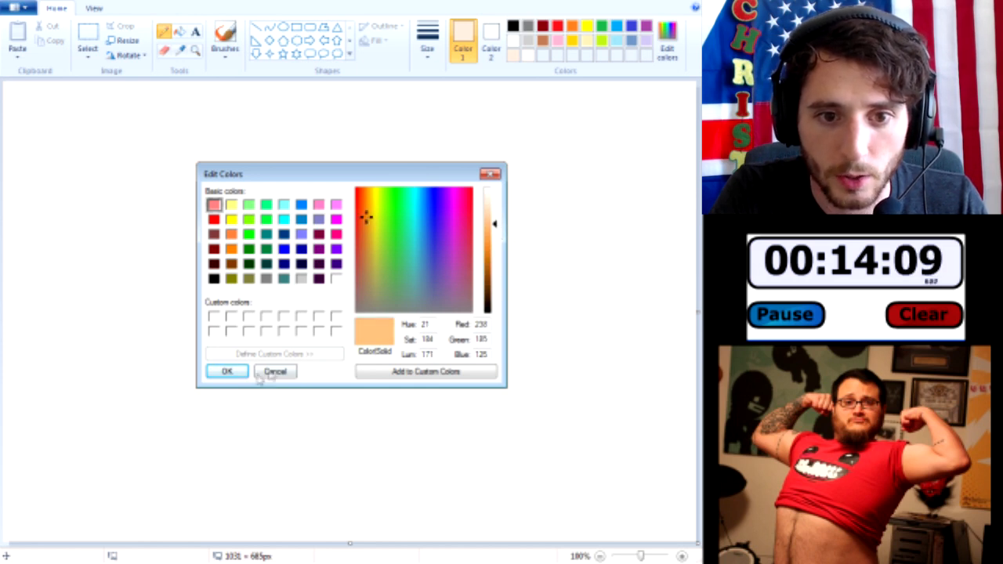
pyautogui.click(227, 371)
pyautogui.moveTo(337, 148)
pyautogui.mouseDown()
pyautogui.moveTo(241, 163)
pyautogui.moveTo(212, 256)
pyautogui.moveTo(294, 290)
pyautogui.moveTo(385, 261)
pyautogui.mouseUp()
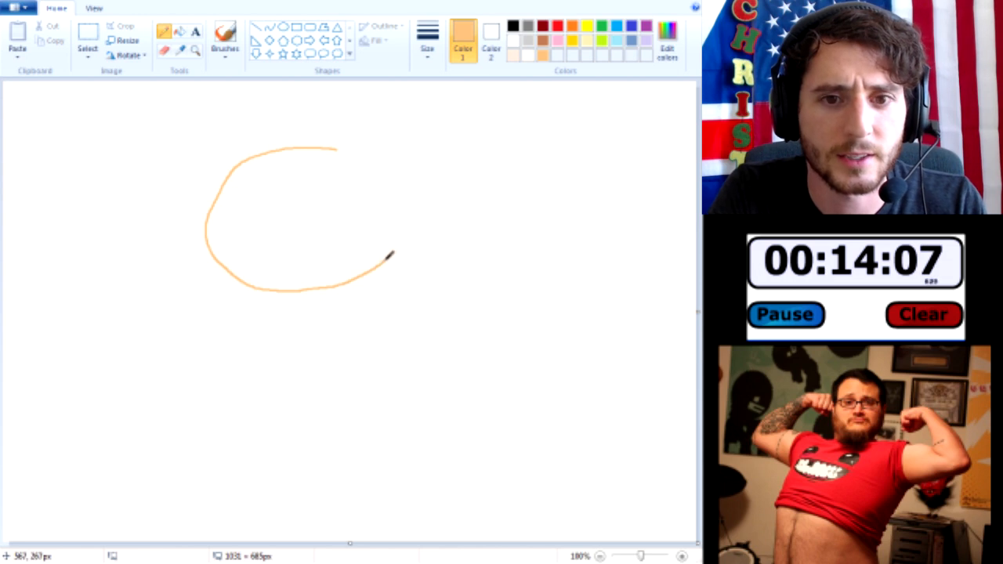
pyautogui.hotkey('ctrl', 'z')
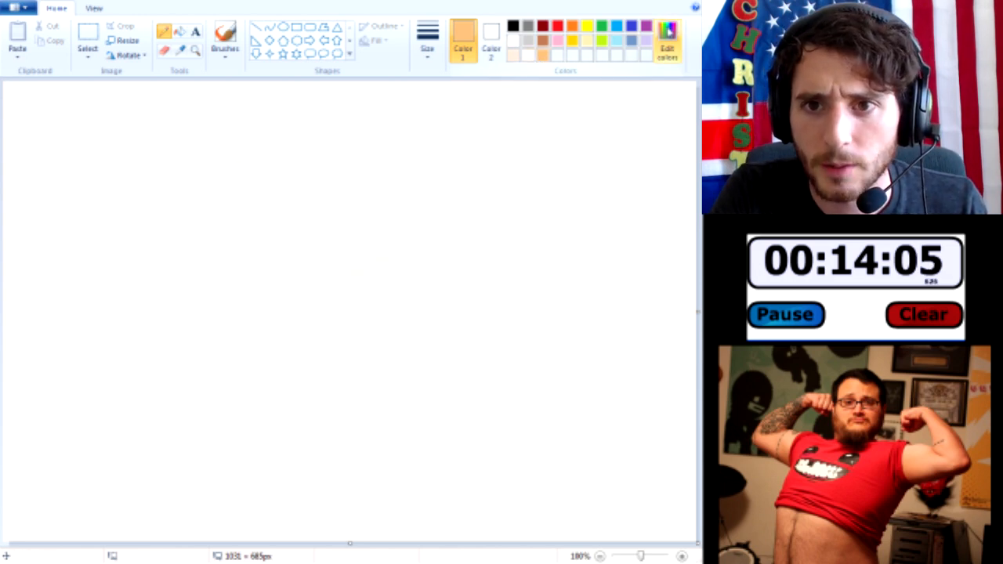
# Lighten the tan drawing colour to red 242, green 203, blue 159
pyautogui.click(668, 39)
pyautogui.moveTo(496, 225); pyautogui.dragTo(496, 218)
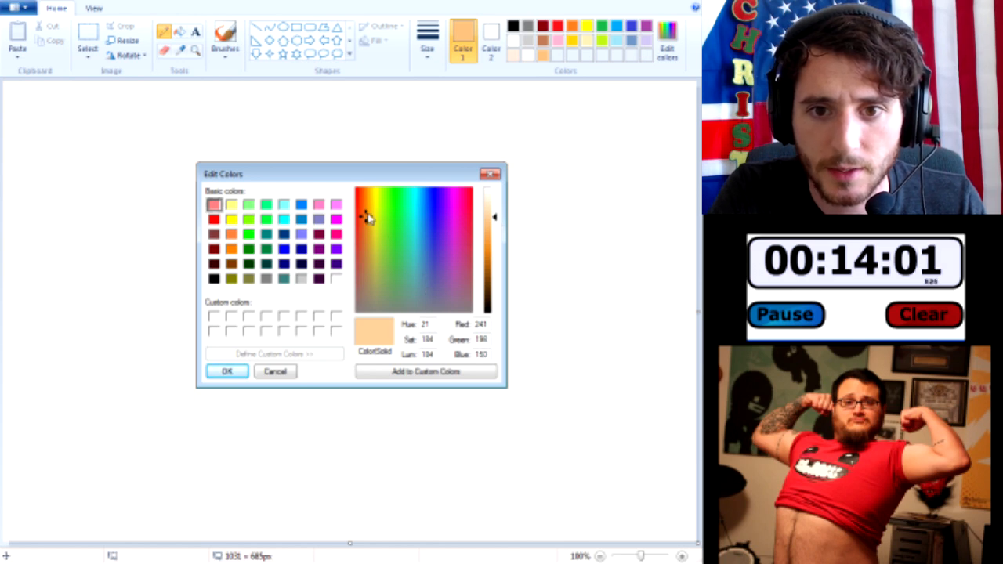
pyautogui.click(495, 218)
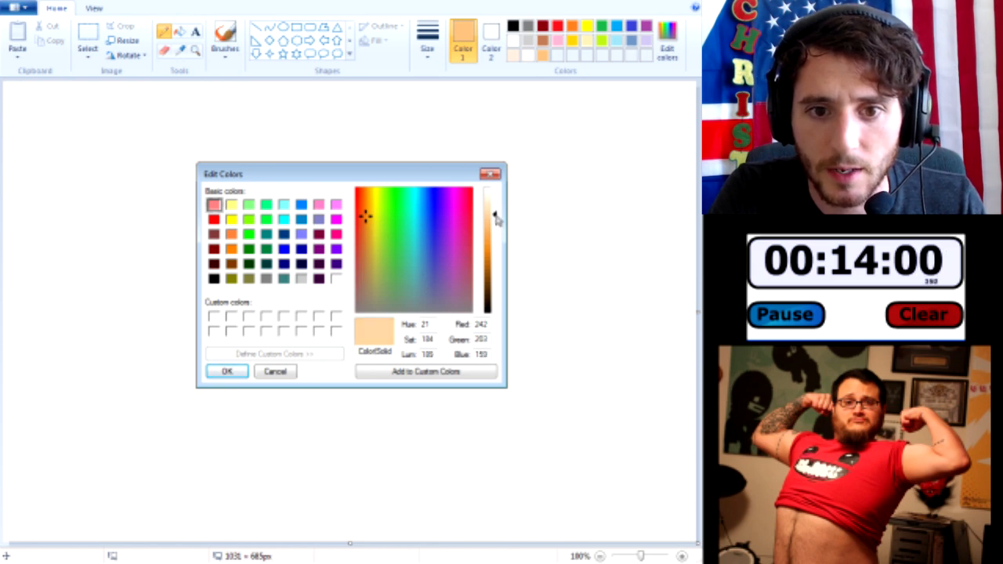
pyautogui.click(235, 372)
pyautogui.moveTo(374, 161)
pyautogui.mouseDown()
pyautogui.moveTo(309, 199)
pyautogui.moveTo(317, 257)
pyautogui.moveTo(417, 236)
pyautogui.moveTo(425, 183)
pyautogui.moveTo(339, 162)
pyautogui.mouseUp()
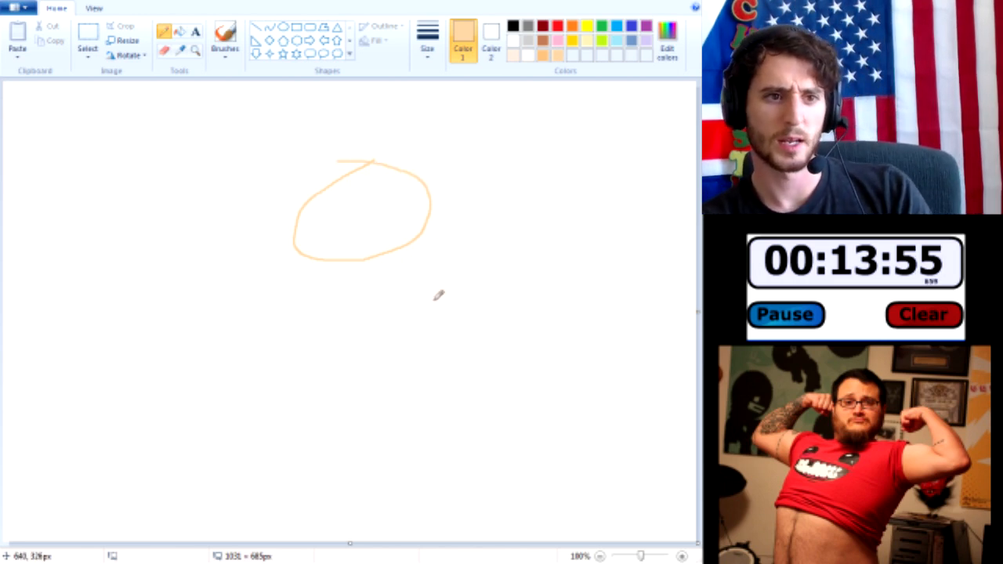
pyautogui.hotkey('ctrl', 'z')
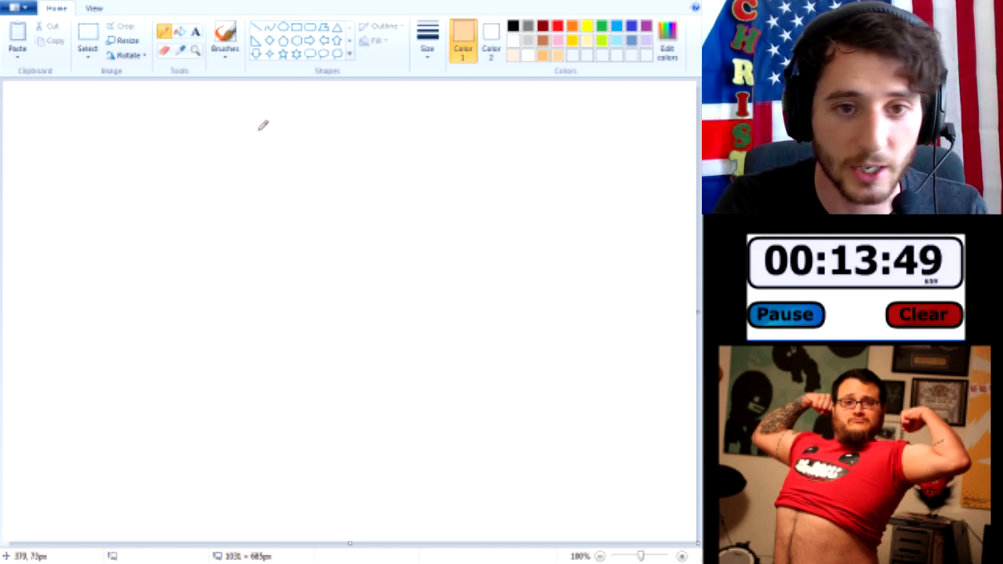
pyautogui.moveTo(254, 122)
pyautogui.mouseDown()
pyautogui.moveTo(300, 112)
pyautogui.moveTo(371, 130)
pyautogui.moveTo(413, 196)
pyautogui.moveTo(417, 256)
pyautogui.moveTo(389, 316)
pyautogui.moveTo(359, 328)
pyautogui.moveTo(288, 330)
pyautogui.moveTo(242, 290)
pyautogui.mouseUp()
pyautogui.hotkey('ctrl', 'z')
pyautogui.moveTo(228, 122)
pyautogui.mouseDown()
pyautogui.moveTo(274, 101)
pyautogui.moveTo(358, 96)
pyautogui.mouseUp()
pyautogui.hotkey('ctrl', 'z')
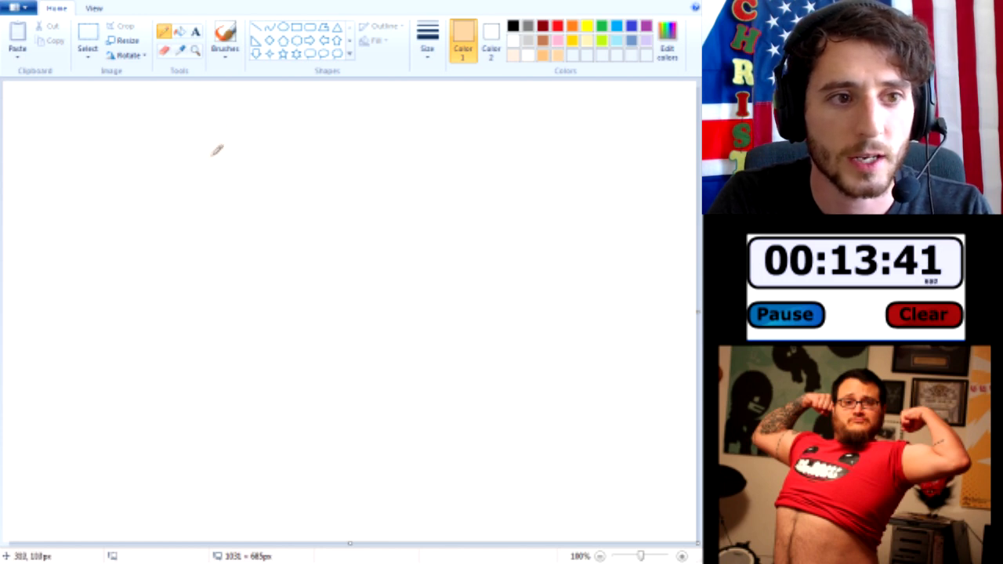
pyautogui.moveTo(206, 177)
pyautogui.mouseDown()
pyautogui.moveTo(260, 147)
pyautogui.moveTo(314, 140)
pyautogui.moveTo(392, 164)
pyautogui.mouseUp()
pyautogui.hotkey('ctrl', 'z')
# Draw a wide tan arc in the upper canvas for the top of the head, ending at about 588, 138 px
pyautogui.moveTo(219, 166)
pyautogui.mouseDown()
pyautogui.moveTo(273, 135)
pyautogui.moveTo(329, 131)
pyautogui.moveTo(403, 168)
pyautogui.mouseUp()
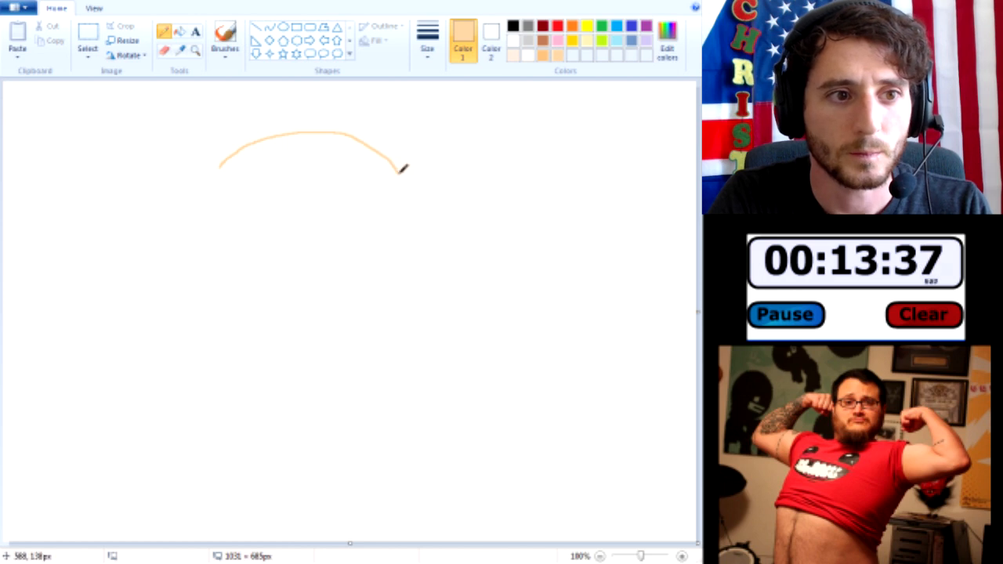
pyautogui.moveTo(226, 162); pyautogui.dragTo(222, 256)
pyautogui.hotkey('ctrl', 'z')
pyautogui.moveTo(227, 157)
pyautogui.mouseDown()
pyautogui.moveTo(210, 205)
pyautogui.moveTo(216, 281)
pyautogui.moveTo(266, 319)
pyautogui.mouseUp()
pyautogui.hotkey('ctrl', 'z')
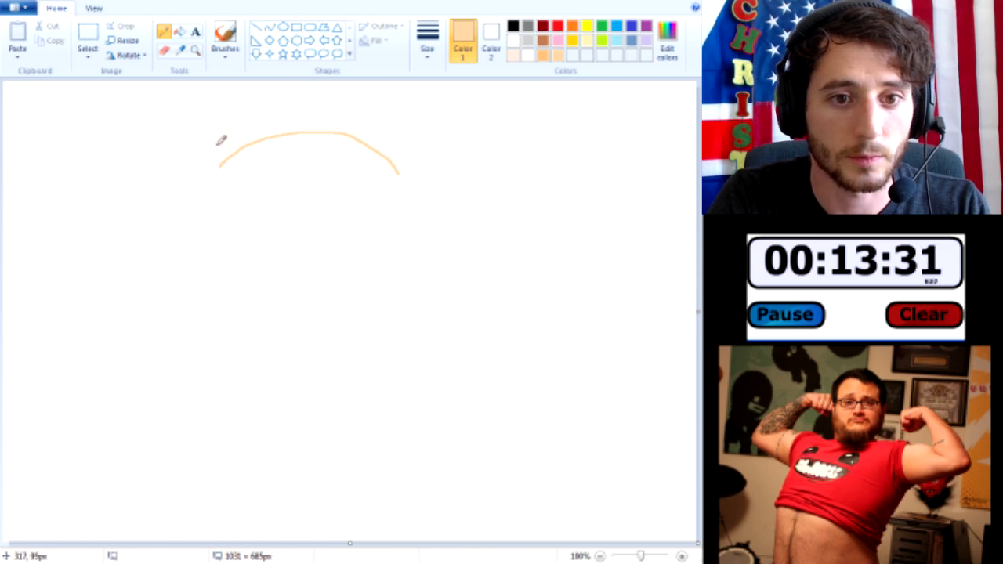
pyautogui.moveTo(225, 162)
pyautogui.mouseDown()
pyautogui.moveTo(197, 240)
pyautogui.moveTo(202, 302)
pyautogui.moveTo(292, 358)
pyautogui.mouseUp()
pyautogui.hotkey('ctrl', 'z')
# Continue the tan head outline around the jaw and down the other side of the face, closing it at the chin
pyautogui.moveTo(205, 299)
pyautogui.mouseDown()
pyautogui.moveTo(294, 367)
pyautogui.moveTo(354, 379)
pyautogui.mouseUp()
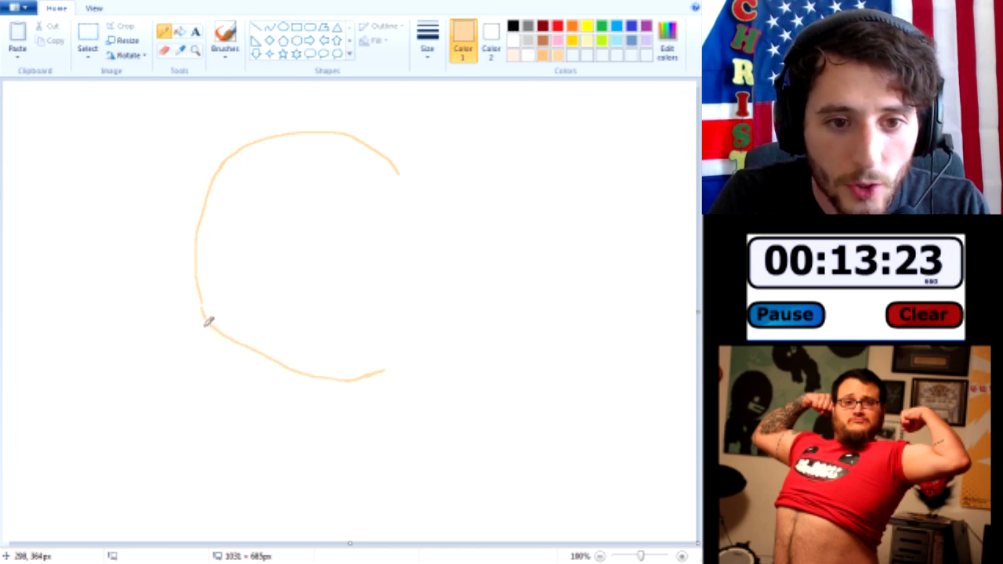
pyautogui.moveTo(396, 171); pyautogui.dragTo(403, 196)
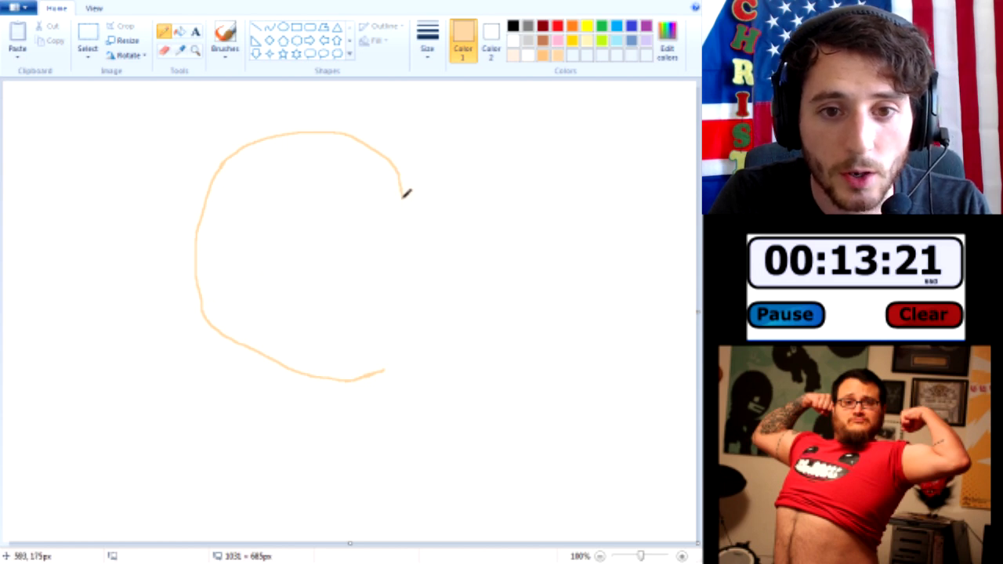
pyautogui.moveTo(410, 248); pyautogui.dragTo(414, 286)
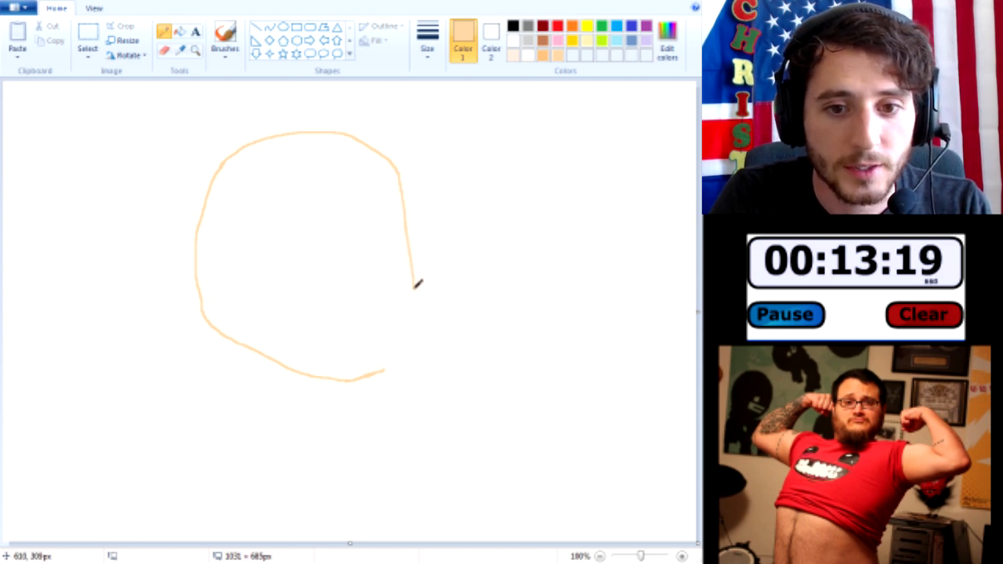
pyautogui.moveTo(407, 331); pyautogui.dragTo(385, 363)
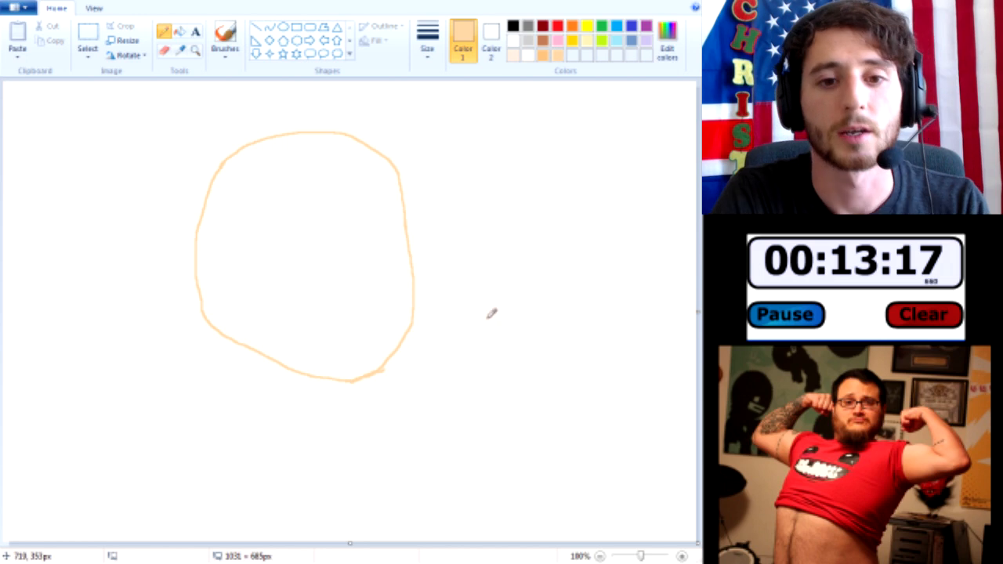
# Draw a short tan neck outline beneath the chin, joining both ends to the jaw
pyautogui.click(525, 55)
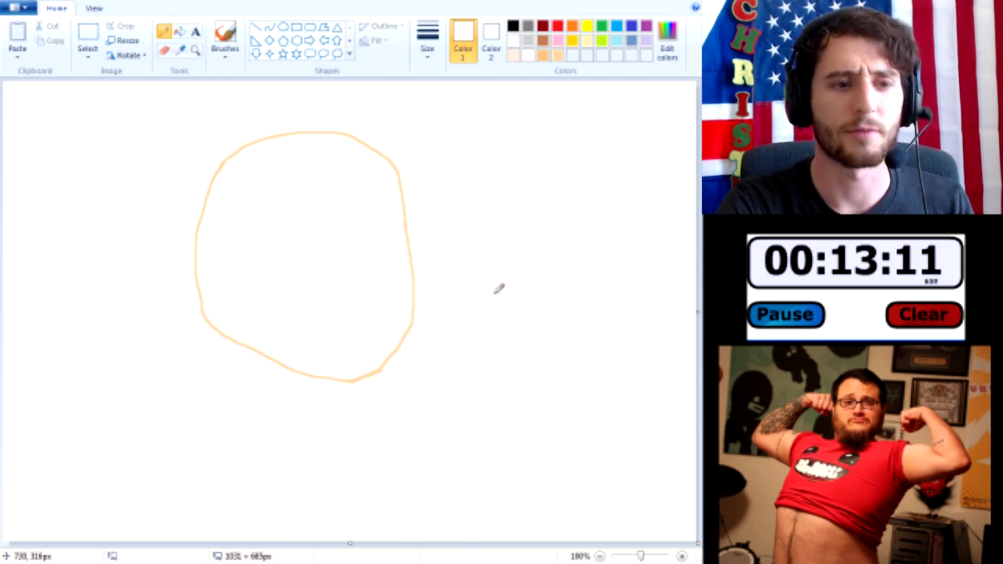
pyautogui.click(558, 27)
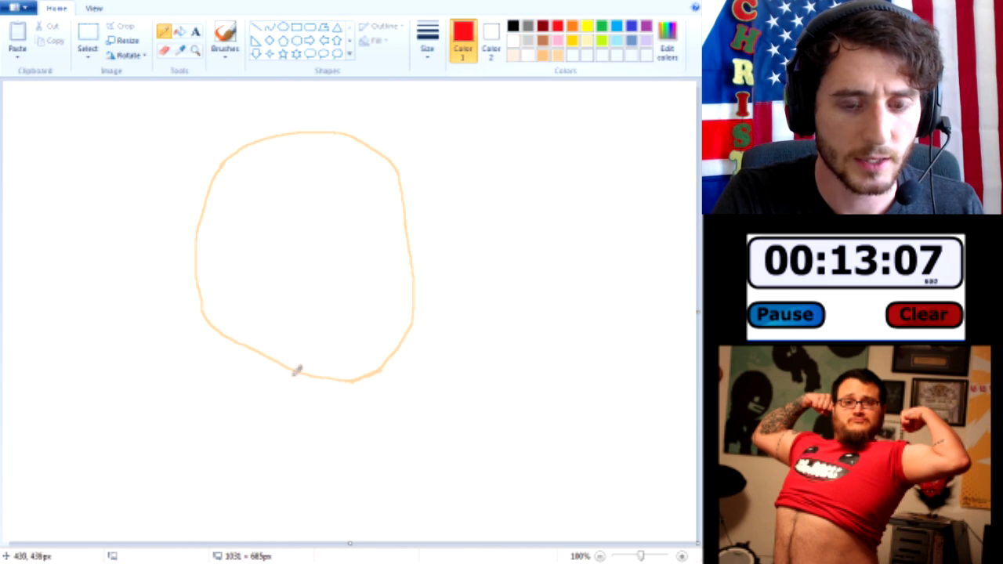
pyautogui.click(542, 56)
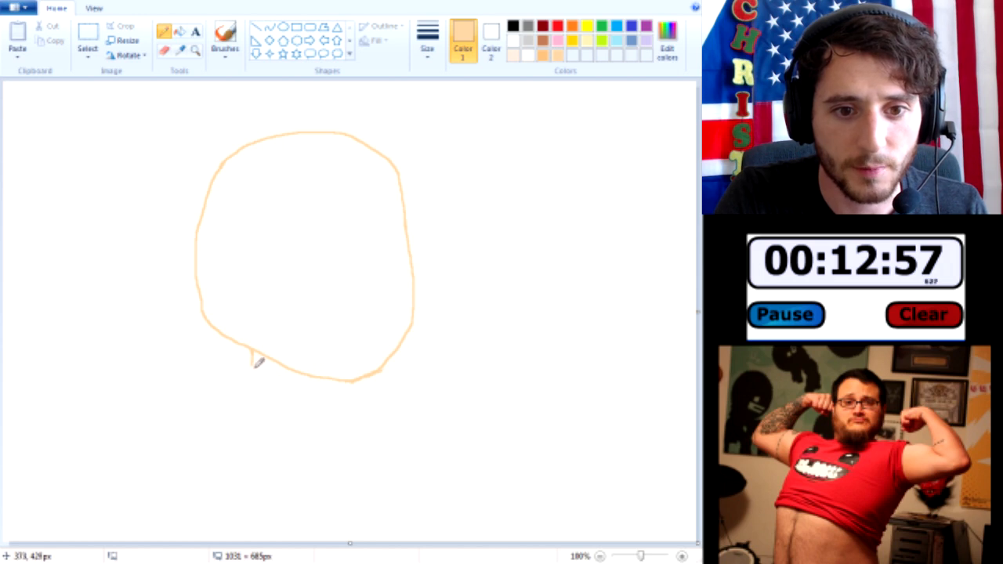
pyautogui.moveTo(253, 365)
pyautogui.mouseDown()
pyautogui.moveTo(310, 395)
pyautogui.moveTo(365, 395)
pyautogui.mouseUp()
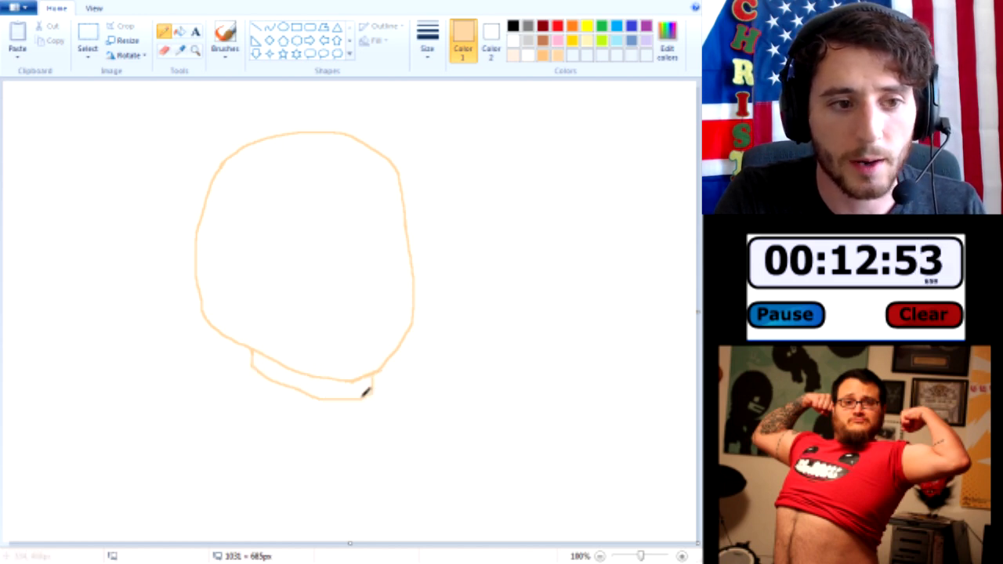
# Draw a red shoulder line outward from the right side of the neck and trim its outer end with white strokes
pyautogui.click(557, 26)
pyautogui.moveTo(370, 390)
pyautogui.mouseDown()
pyautogui.moveTo(460, 359)
pyautogui.moveTo(521, 356)
pyautogui.moveTo(519, 377)
pyautogui.mouseUp()
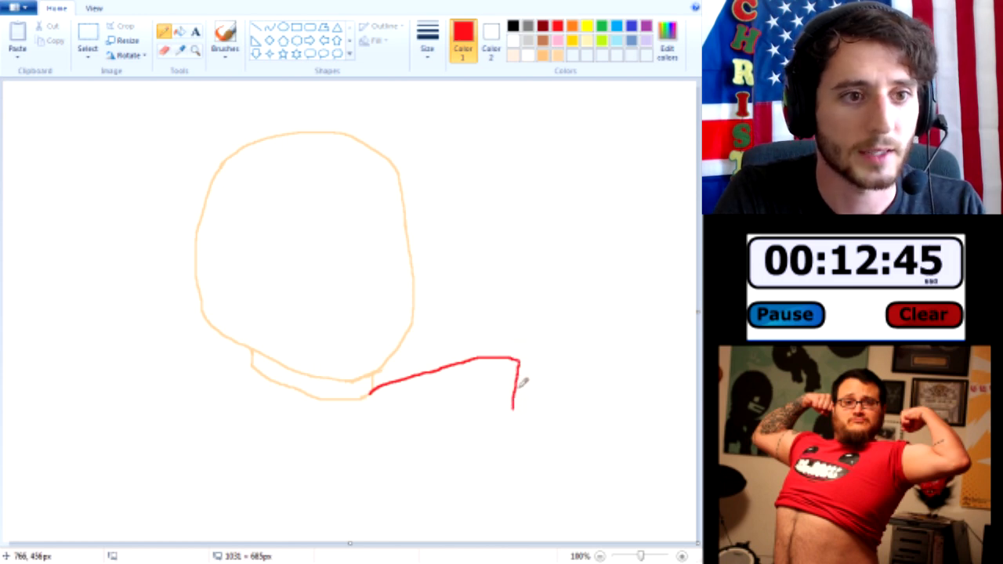
pyautogui.hotkey('ctrl', 'z')
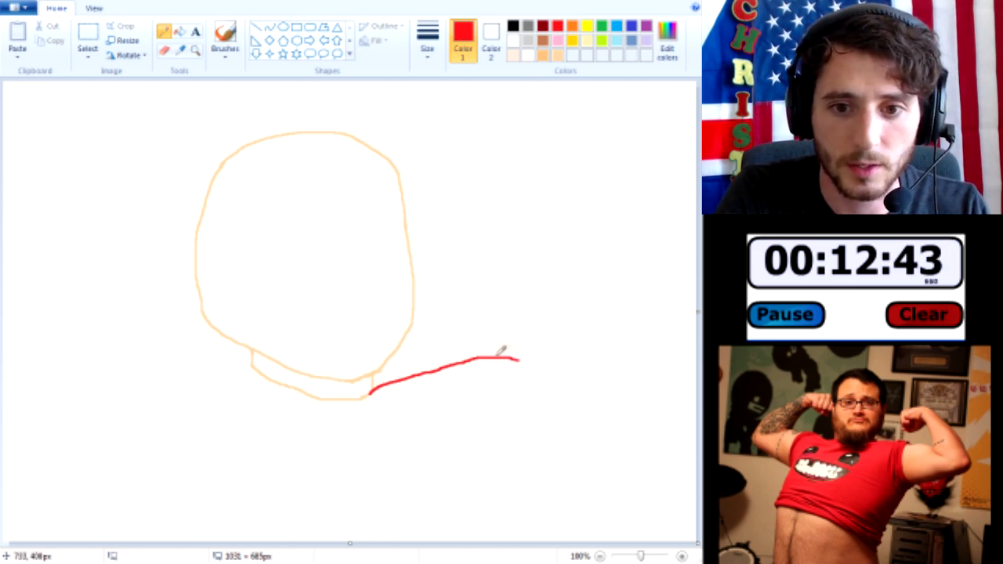
pyautogui.click(524, 57)
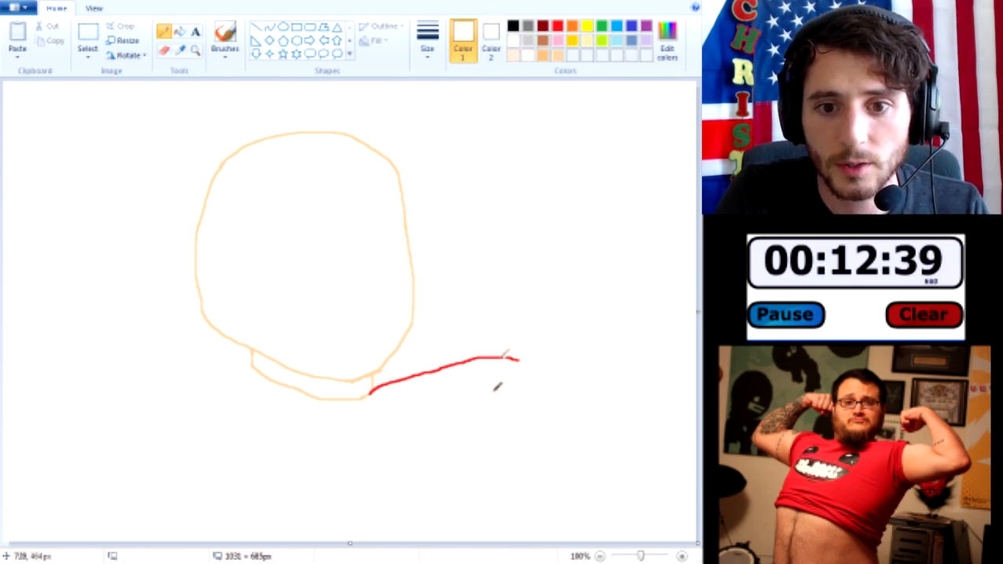
pyautogui.moveTo(493, 360); pyautogui.dragTo(501, 343)
pyautogui.moveTo(508, 355)
pyautogui.mouseDown()
pyautogui.moveTo(518, 356)
pyautogui.moveTo(506, 359)
pyautogui.mouseUp()
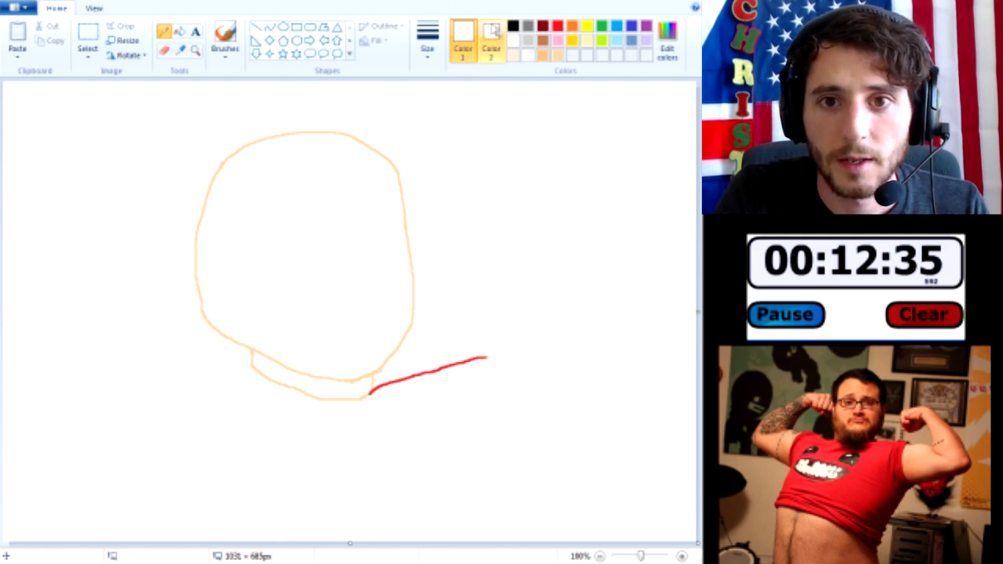
# Outline the shirt in red: the right sleeve opening and side, the left shoulder and sleeve, and the left side and hem
pyautogui.click(557, 26)
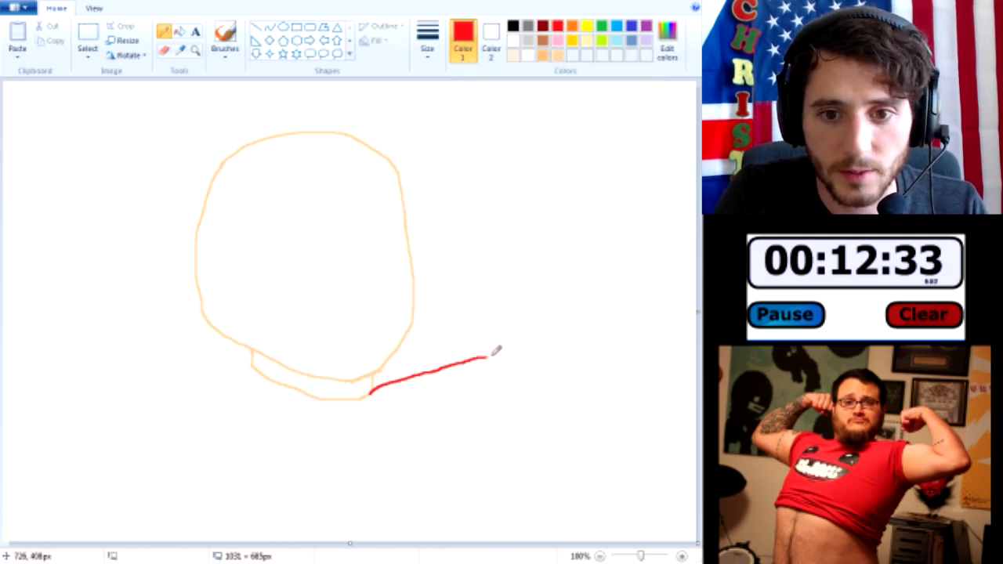
pyautogui.moveTo(488, 357)
pyautogui.mouseDown()
pyautogui.moveTo(493, 440)
pyautogui.moveTo(514, 468)
pyautogui.moveTo(479, 507)
pyautogui.mouseUp()
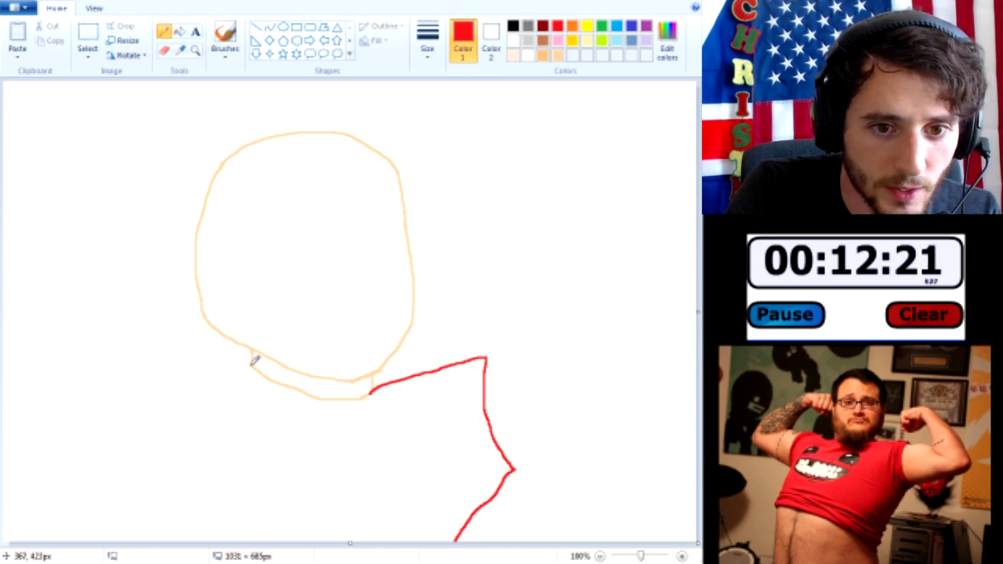
pyautogui.moveTo(248, 366)
pyautogui.mouseDown()
pyautogui.moveTo(220, 379)
pyautogui.moveTo(152, 349)
pyautogui.moveTo(130, 360)
pyautogui.moveTo(94, 431)
pyautogui.moveTo(99, 454)
pyautogui.moveTo(112, 451)
pyautogui.moveTo(90, 539)
pyautogui.moveTo(147, 521)
pyautogui.moveTo(269, 517)
pyautogui.mouseUp()
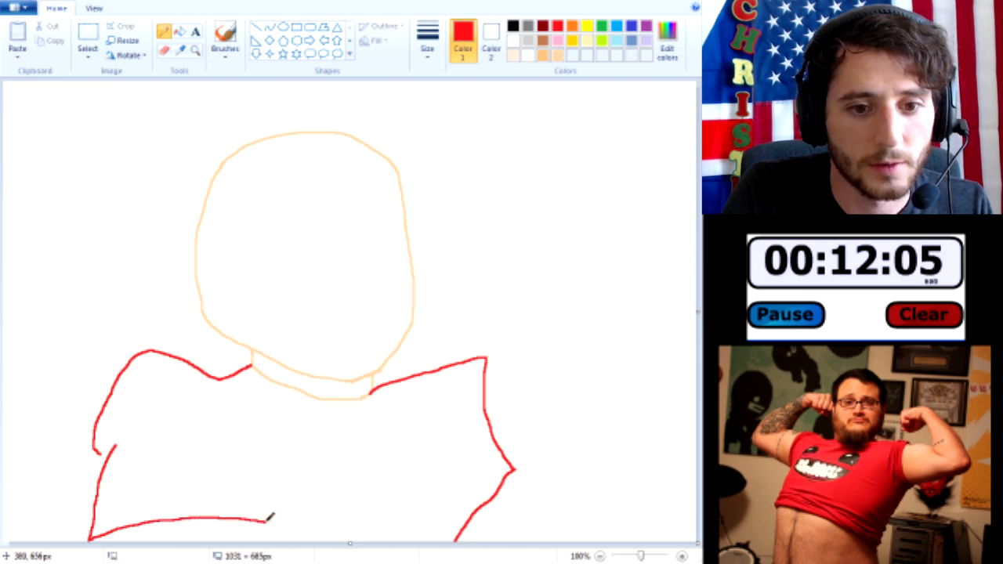
# Undo the red hem and left side strokes back to the outer edge of the left sleeve
pyautogui.hotkey('ctrl', 'z')
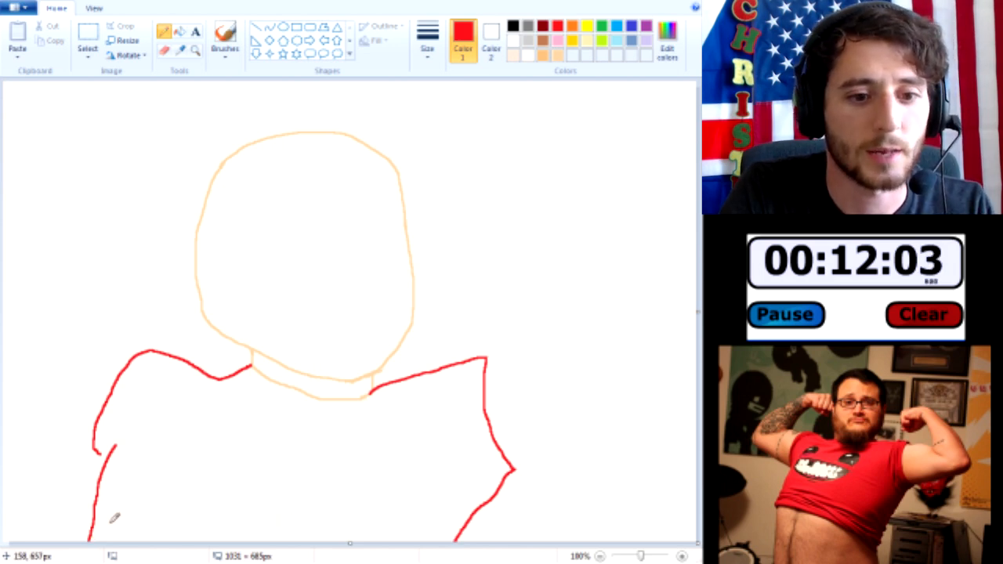
pyautogui.hotkey('ctrl', 'z')
pyautogui.moveTo(110, 445); pyautogui.dragTo(97, 518)
pyautogui.hotkey('ctrl', 'z')
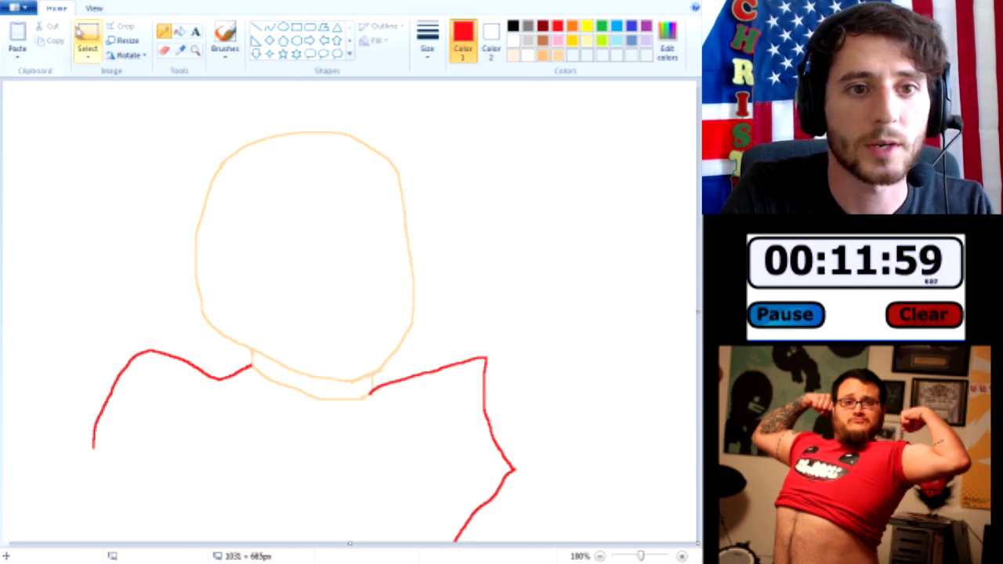
# Select an area of about 883 × 670 px around the drawing and move it straight up, then clear the selection
pyautogui.click(87, 40)
pyautogui.moveTo(33, 90); pyautogui.dragTo(627, 549)
pyautogui.moveTo(406, 464); pyautogui.dragTo(407, 424)
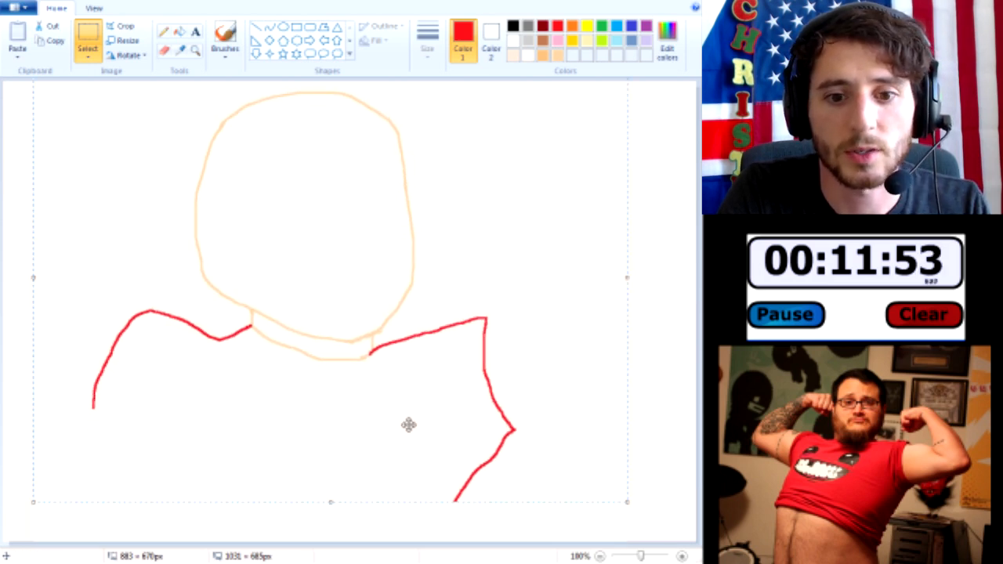
pyautogui.click(517, 62)
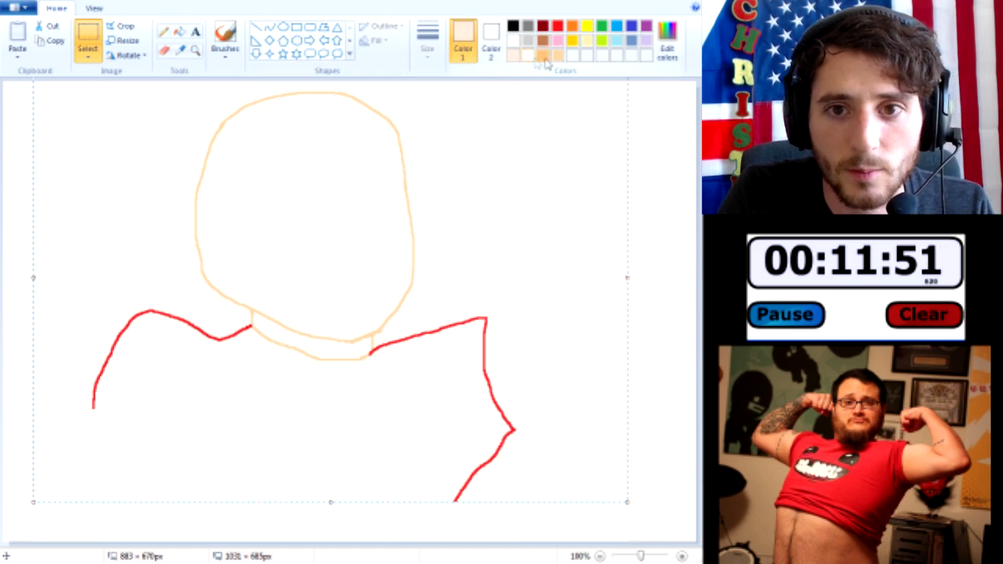
pyautogui.click(96, 150)
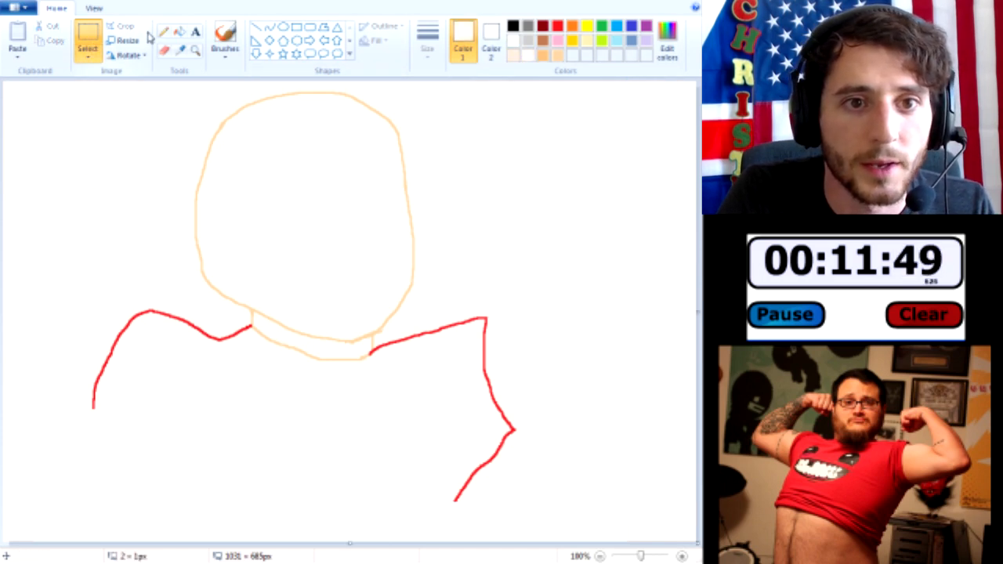
pyautogui.click(178, 32)
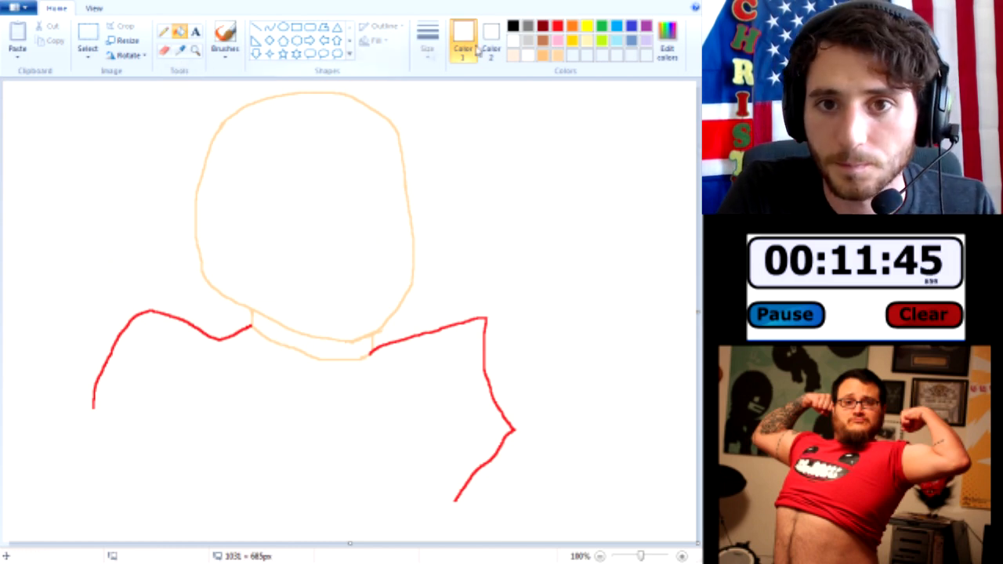
# Draw the shirt's left side and hem in red with the pencil, and extend its right side to the canvas's lower edge
pyautogui.click(558, 26)
pyautogui.click(164, 31)
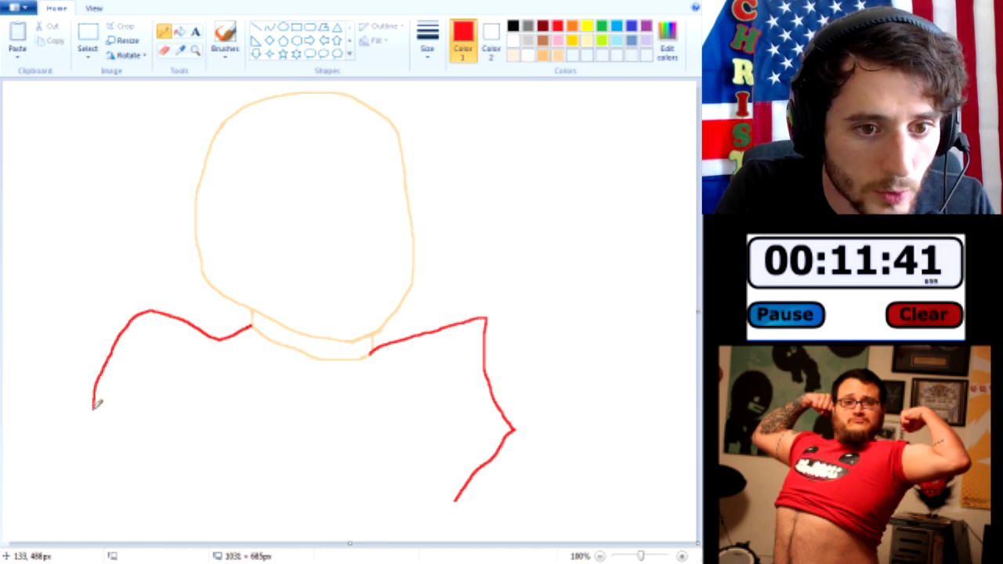
pyautogui.moveTo(99, 411)
pyautogui.mouseDown()
pyautogui.moveTo(85, 499)
pyautogui.moveTo(146, 485)
pyautogui.moveTo(158, 486)
pyautogui.moveTo(103, 496)
pyautogui.moveTo(402, 508)
pyautogui.mouseUp()
pyautogui.hotkey('ctrl', 'z')
pyautogui.hotkey('ctrl', 'z')
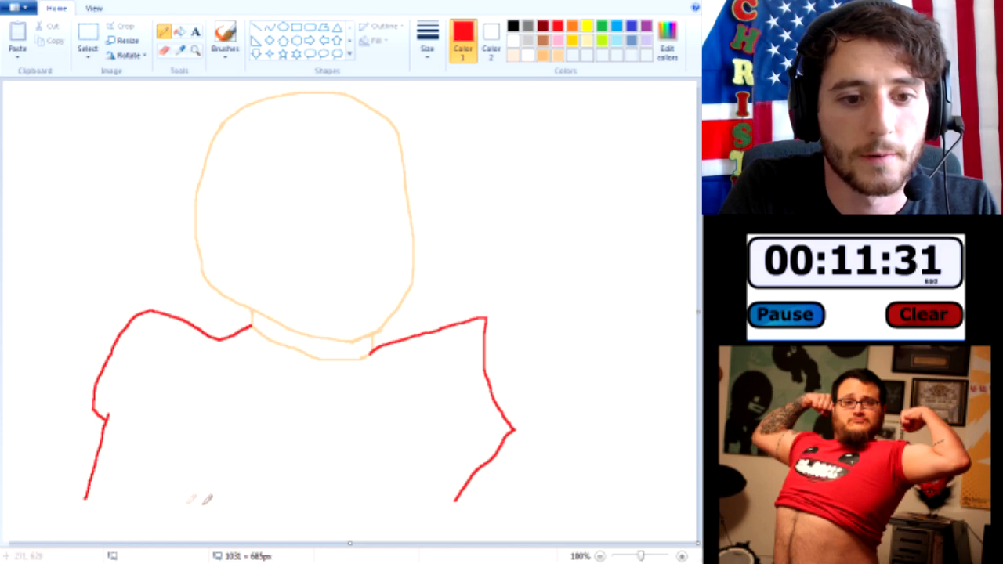
pyautogui.moveTo(90, 497)
pyautogui.mouseDown()
pyautogui.moveTo(364, 522)
pyautogui.moveTo(429, 543)
pyautogui.mouseUp()
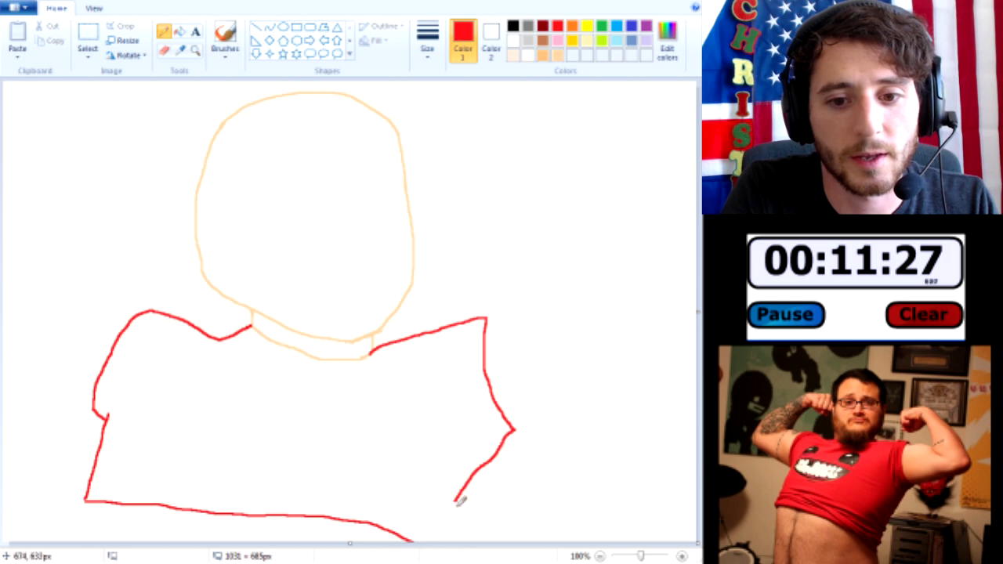
pyautogui.moveTo(456, 500); pyautogui.dragTo(445, 531)
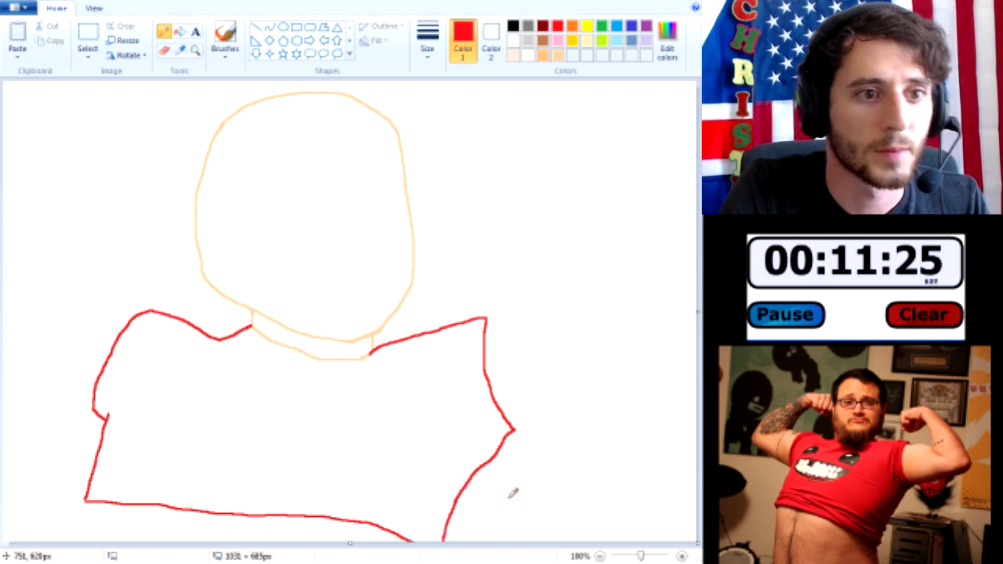
# Draw the right arm's biceps curve in tan from the shoulder to the elbow crease, plus the inner forearm up to the wrist
pyautogui.click(541, 57)
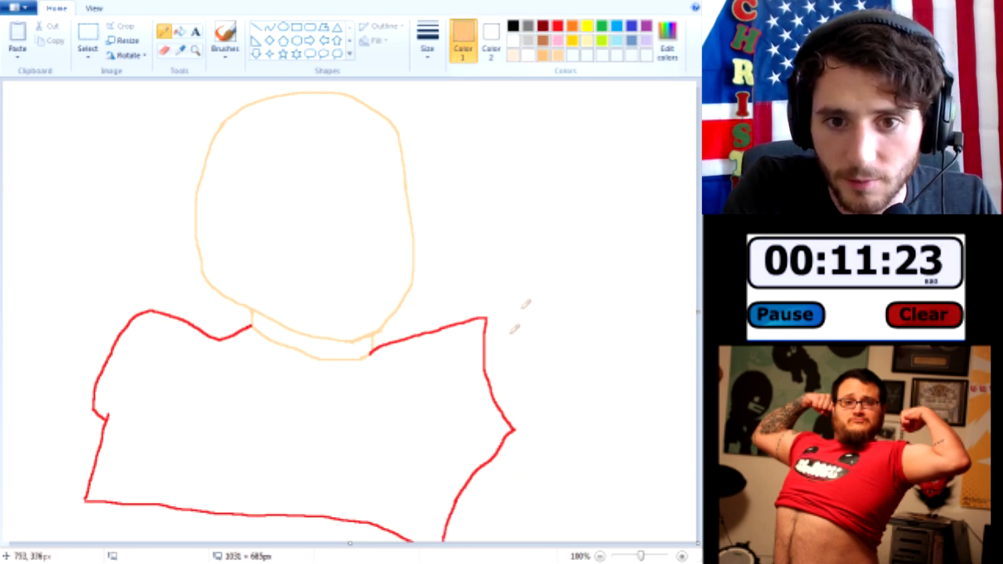
pyautogui.moveTo(515, 311); pyautogui.dragTo(523, 309)
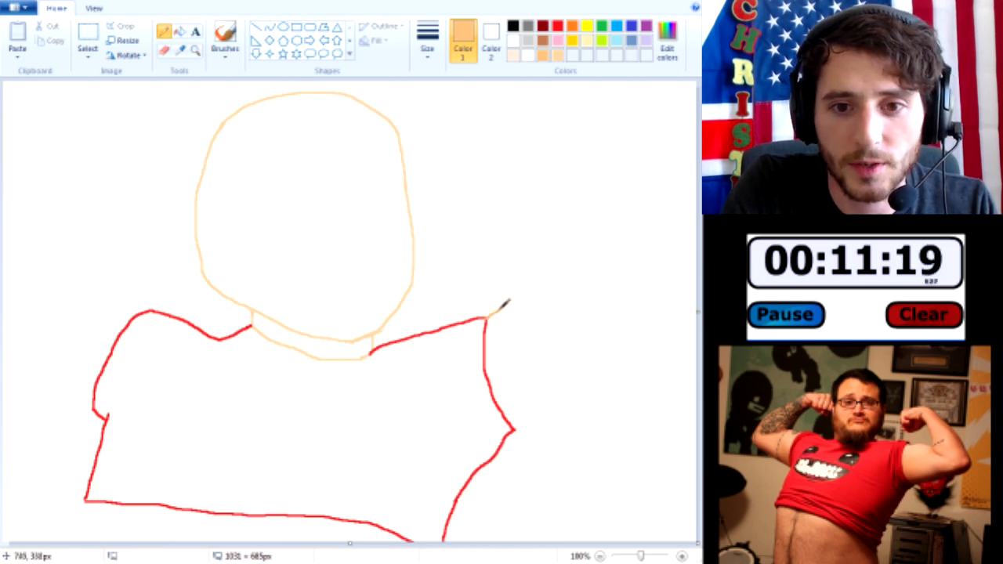
pyautogui.moveTo(539, 290)
pyautogui.mouseDown()
pyautogui.moveTo(601, 295)
pyautogui.moveTo(637, 315)
pyautogui.mouseUp()
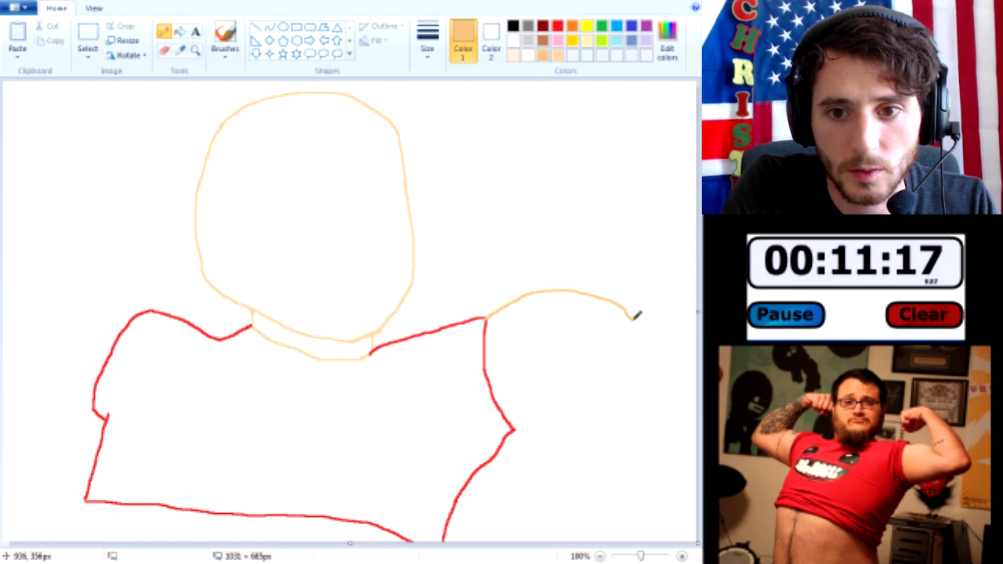
pyautogui.moveTo(612, 270); pyautogui.dragTo(578, 194)
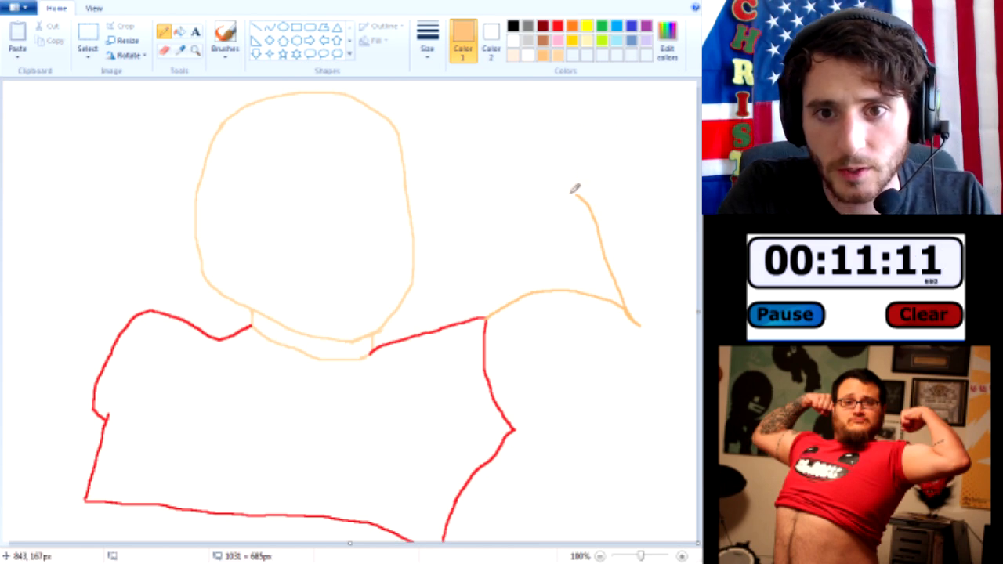
# Draw the tan outline of the right fist and continue it along the outer forearm to the canvas edge
pyautogui.moveTo(558, 195); pyautogui.dragTo(541, 198)
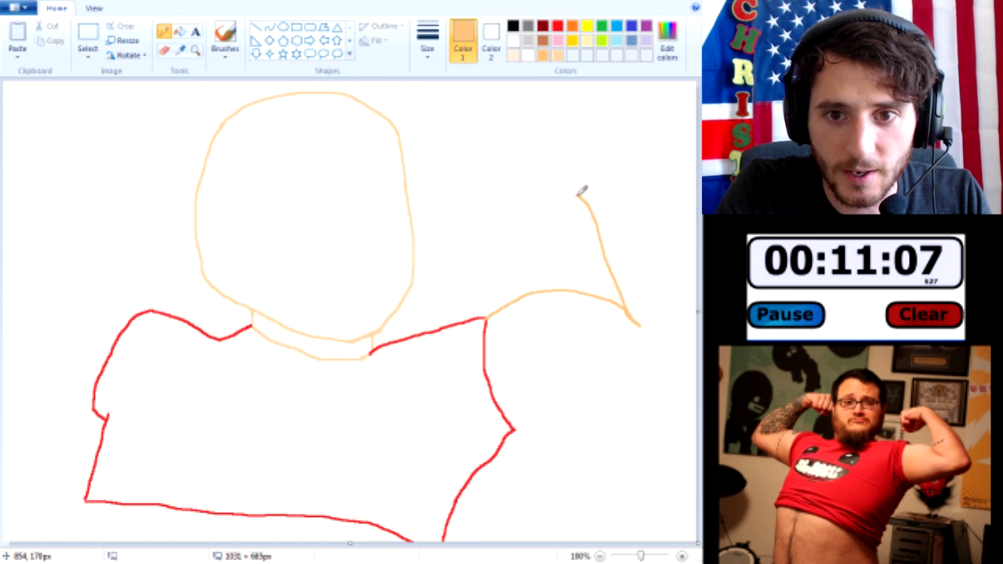
pyautogui.moveTo(557, 197)
pyautogui.mouseDown()
pyautogui.moveTo(532, 204)
pyautogui.moveTo(502, 194)
pyautogui.moveTo(486, 162)
pyautogui.moveTo(505, 135)
pyautogui.mouseUp()
pyautogui.hotkey('ctrl', 'z')
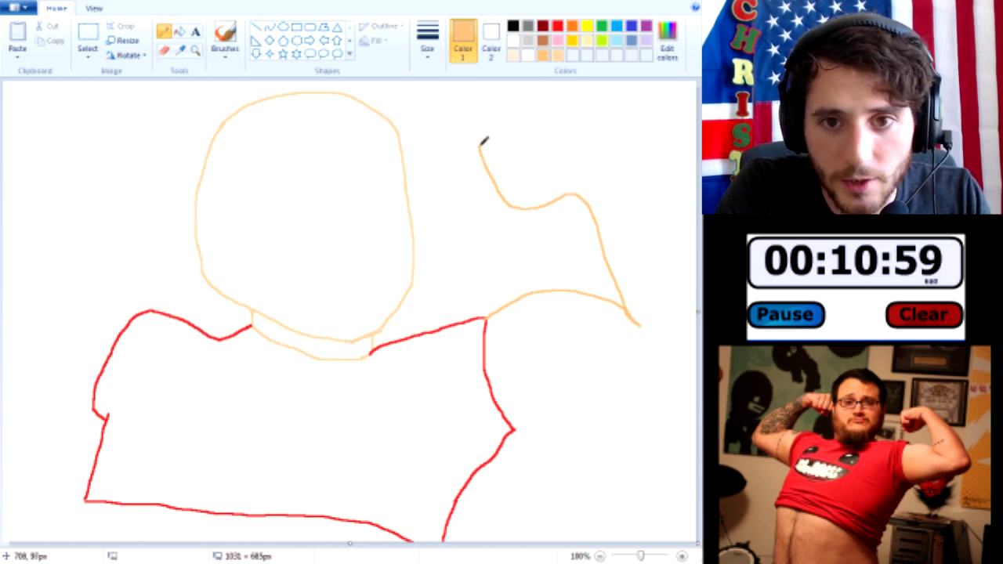
pyautogui.moveTo(500, 134)
pyautogui.mouseDown()
pyautogui.moveTo(588, 133)
pyautogui.moveTo(674, 216)
pyautogui.moveTo(691, 256)
pyautogui.mouseUp()
pyautogui.hotkey('ctrl', 'z')
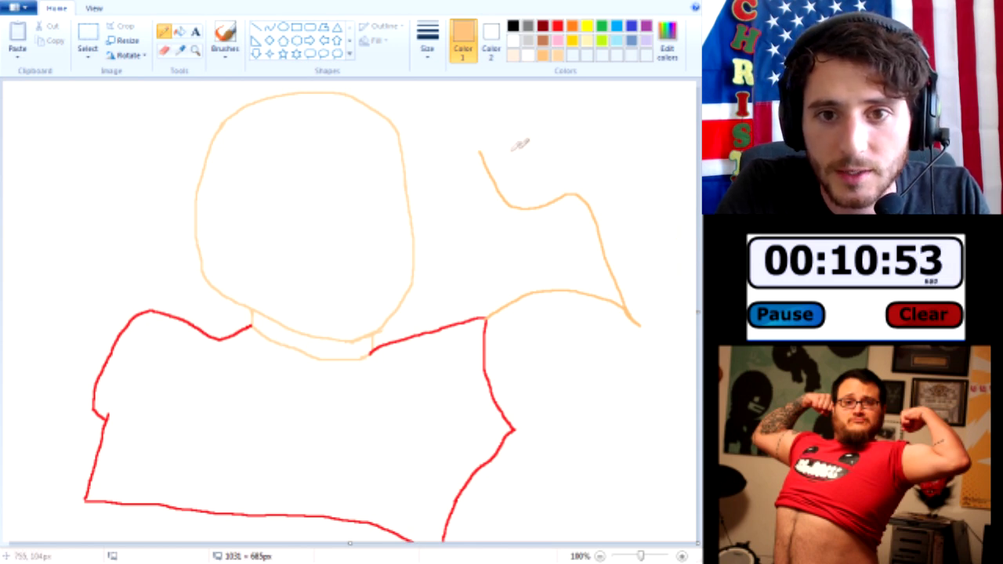
pyautogui.moveTo(528, 125)
pyautogui.mouseDown()
pyautogui.moveTo(583, 122)
pyautogui.moveTo(615, 135)
pyautogui.moveTo(680, 214)
pyautogui.mouseUp()
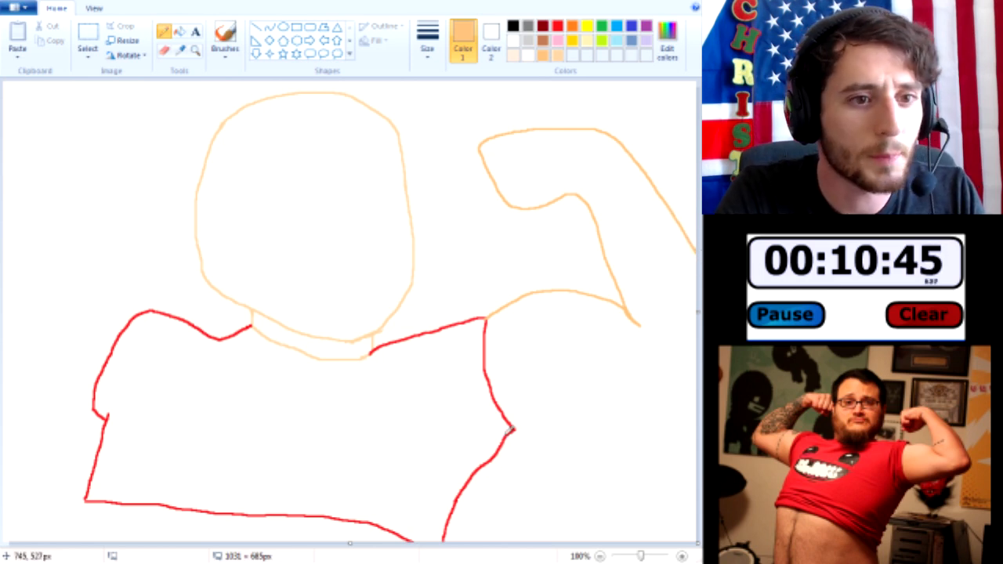
# Draw the tan underside of the right upper arm to the canvas edge, and try a finger curl inside the fist, undoing it
pyautogui.moveTo(524, 426); pyautogui.dragTo(647, 416)
pyautogui.hotkey('ctrl', 'z')
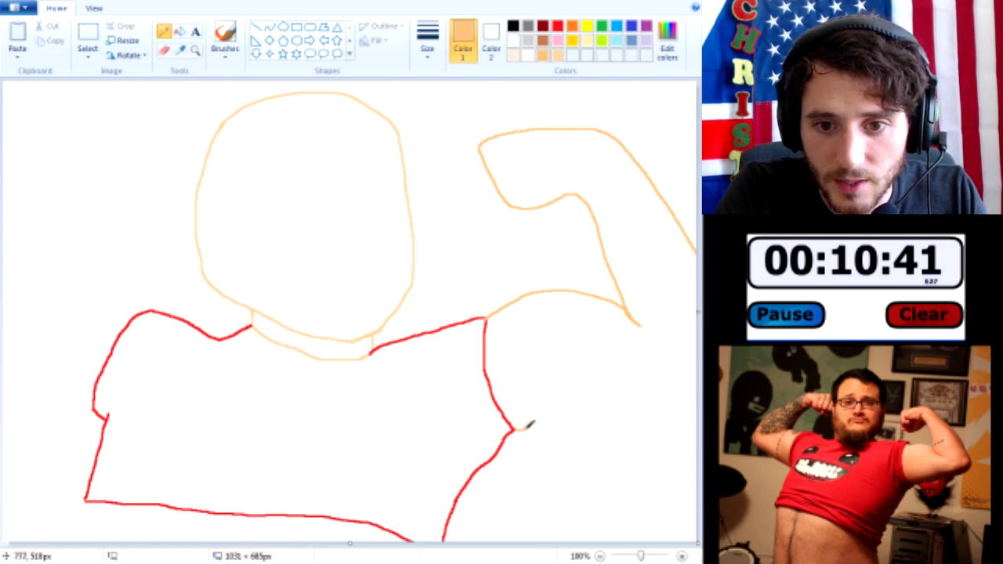
pyautogui.moveTo(587, 424); pyautogui.dragTo(697, 408)
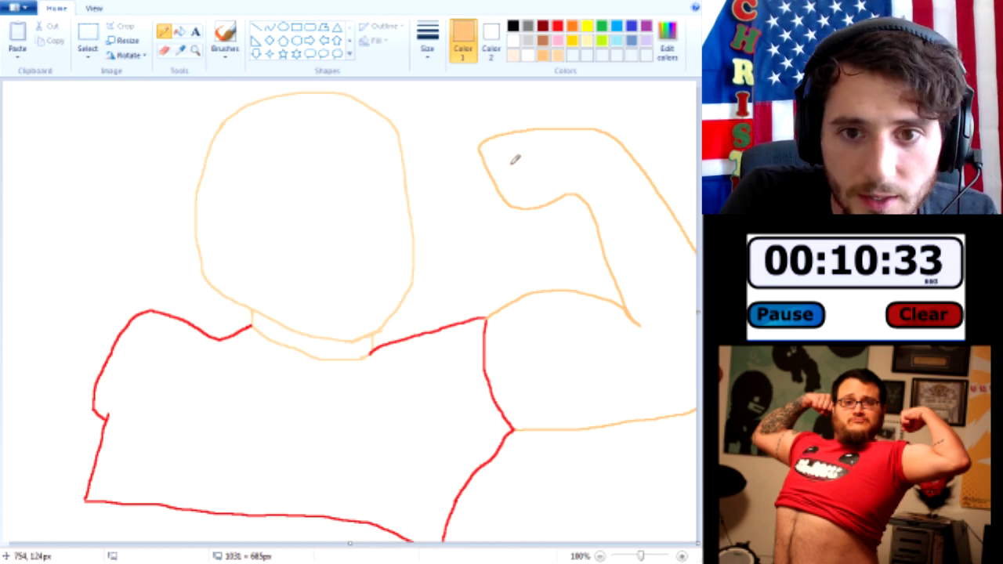
pyautogui.moveTo(511, 160); pyautogui.dragTo(531, 163)
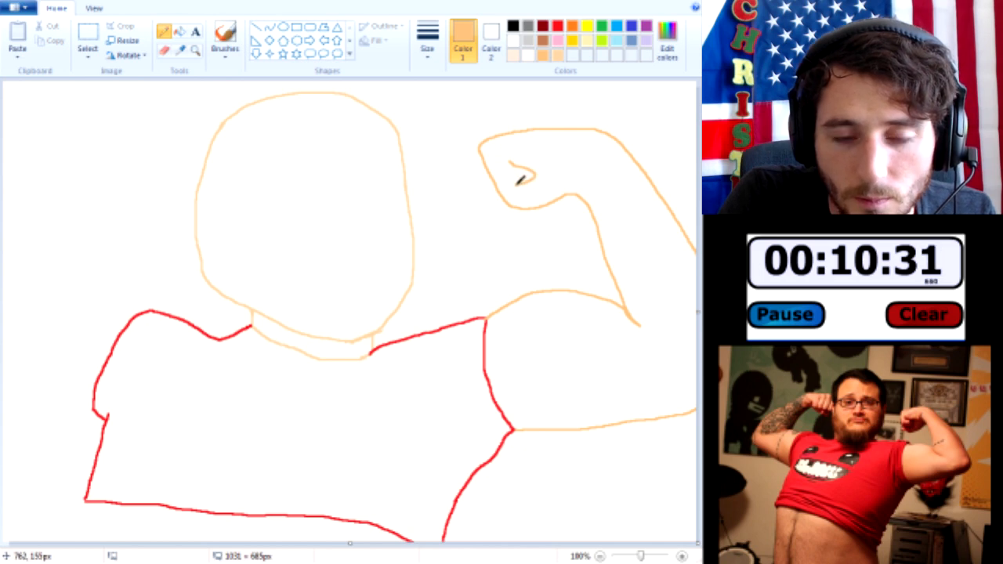
pyautogui.hotkey('ctrl', 'z')
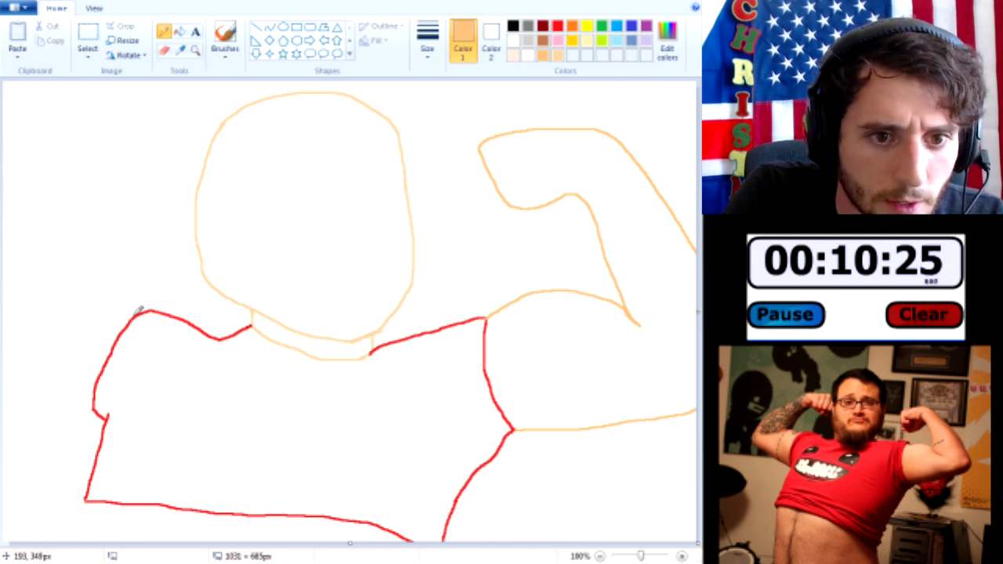
# Draw the left upper arm's upper and lower edges in tan, outward from the sleeve toward the canvas edge
pyautogui.moveTo(105, 308); pyautogui.dragTo(63, 305)
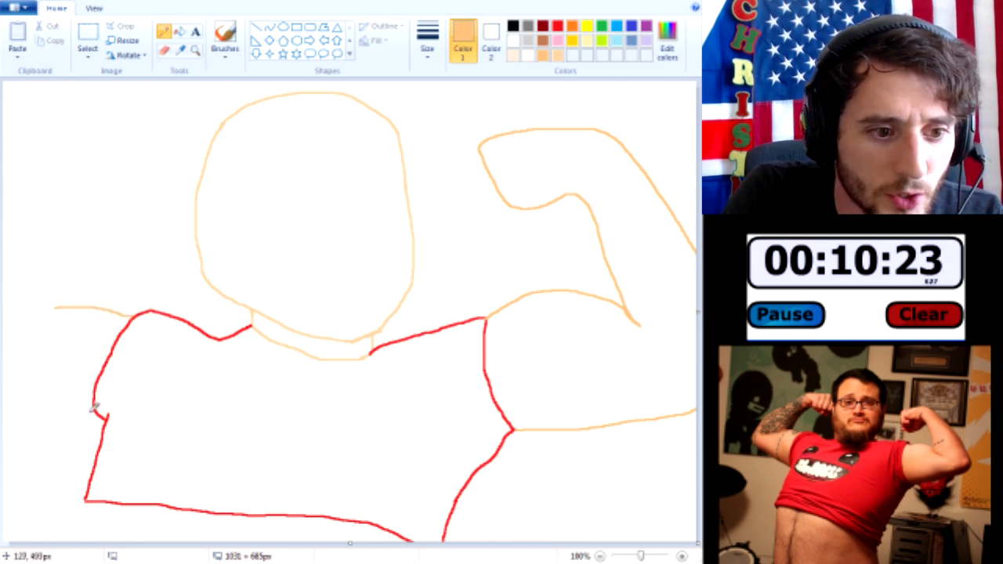
pyautogui.moveTo(100, 408); pyautogui.dragTo(11, 365)
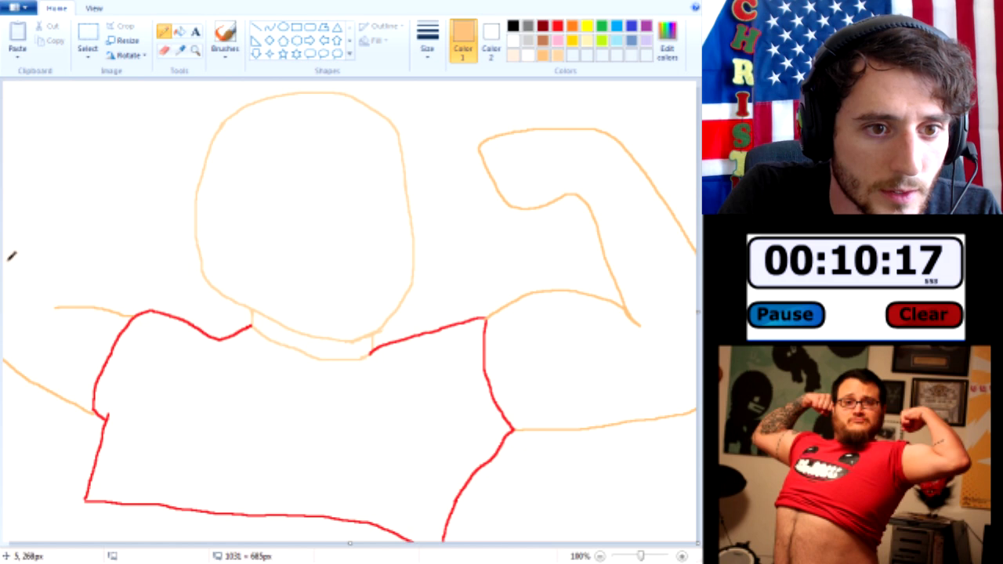
# Draw the left forearm, fist and inner-arm outline in tan, from the canvas edge around to the biceps, plus the short waist line under the shirt
pyautogui.moveTo(22, 244)
pyautogui.mouseDown()
pyautogui.moveTo(86, 179)
pyautogui.moveTo(142, 156)
pyautogui.moveTo(181, 165)
pyautogui.mouseUp()
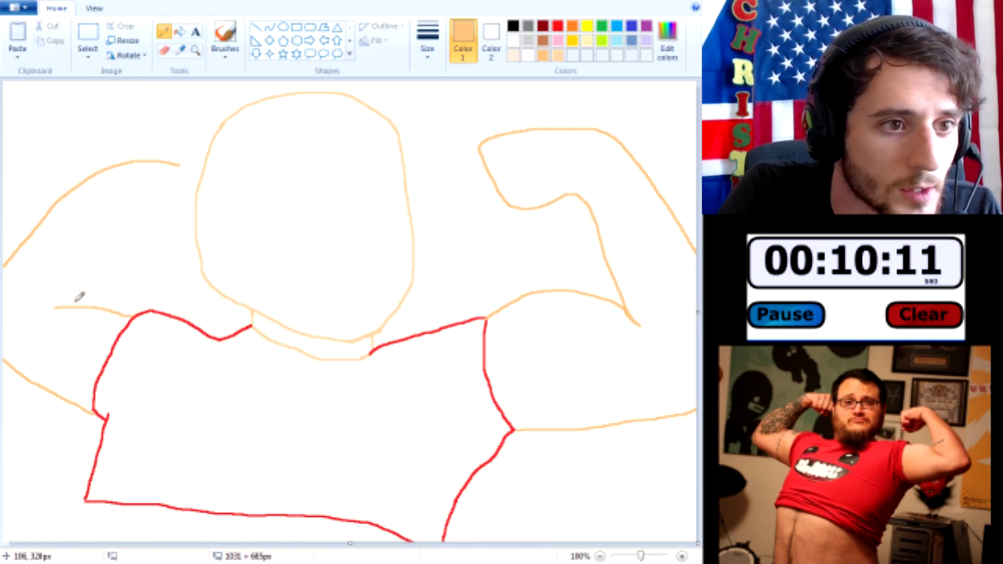
pyautogui.moveTo(80, 270)
pyautogui.mouseDown()
pyautogui.moveTo(126, 204)
pyautogui.moveTo(172, 213)
pyautogui.moveTo(196, 172)
pyautogui.mouseUp()
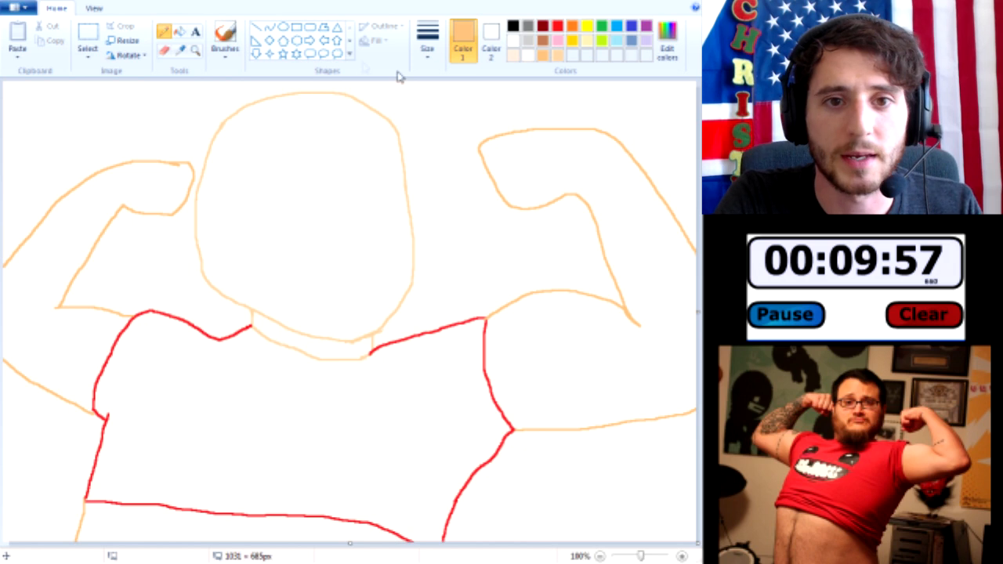
# Switch from the pencil to the watercolor brush, keeping tan as the drawing color
pyautogui.click(225, 36)
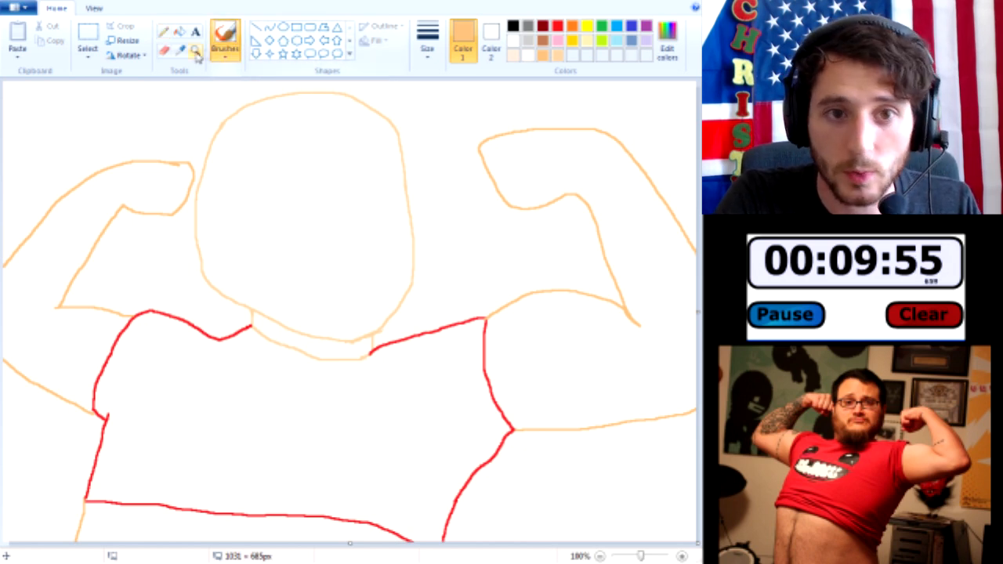
pyautogui.click(225, 61)
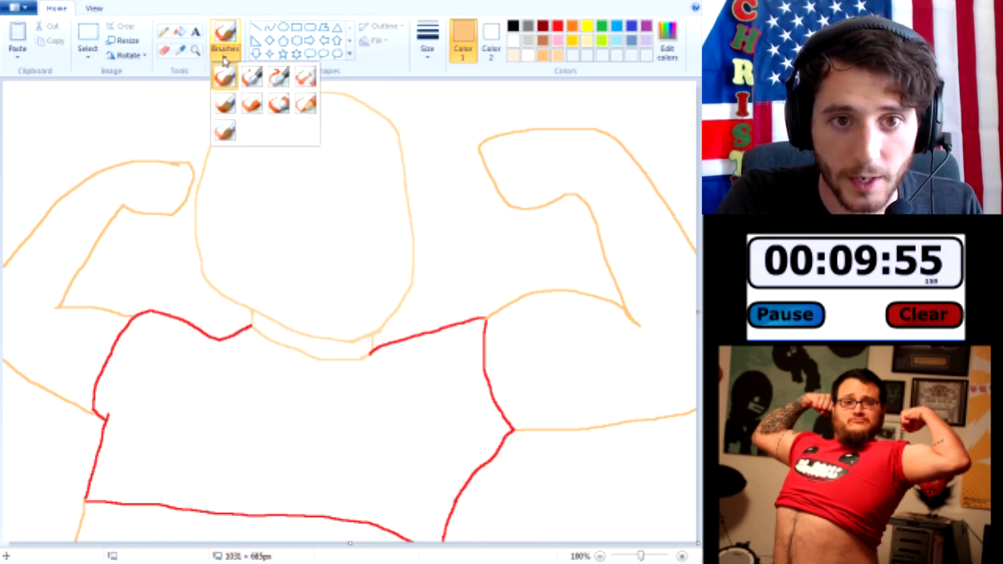
pyautogui.click(224, 134)
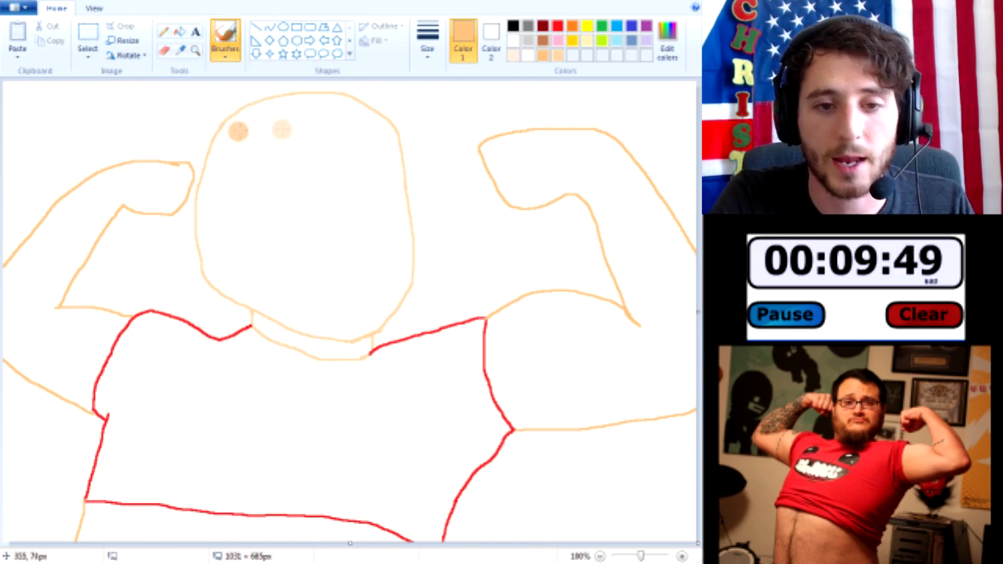
pyautogui.moveTo(244, 128)
pyautogui.mouseDown()
pyautogui.moveTo(217, 208)
pyautogui.moveTo(268, 272)
pyautogui.mouseUp()
pyautogui.hotkey('ctrl', 'z')
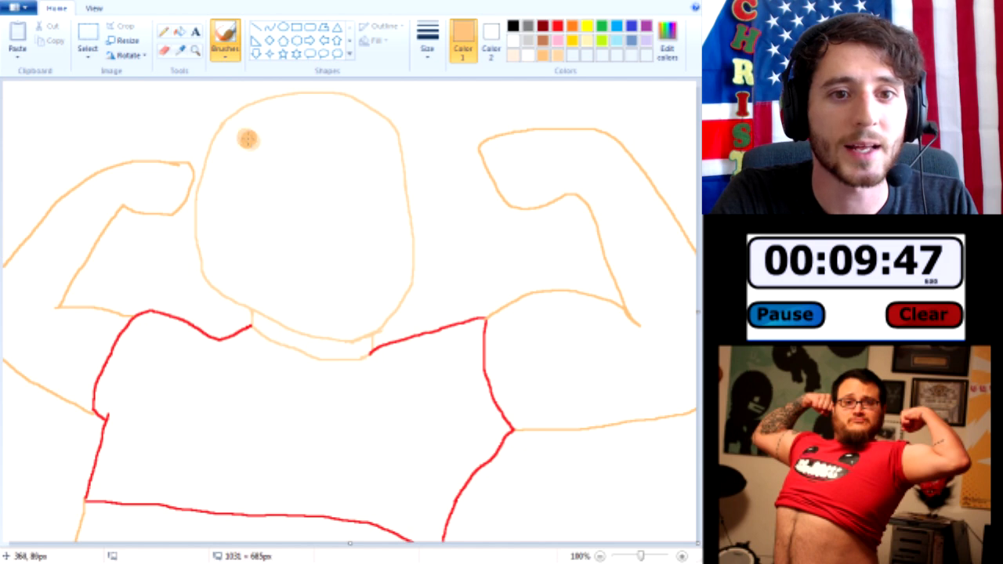
pyautogui.moveTo(223, 145)
pyautogui.mouseDown()
pyautogui.moveTo(324, 99)
pyautogui.moveTo(297, 105)
pyautogui.moveTo(364, 98)
pyautogui.moveTo(353, 122)
pyautogui.moveTo(398, 174)
pyautogui.mouseUp()
pyautogui.moveTo(332, 109); pyautogui.dragTo(380, 121)
pyautogui.hotkey('ctrl', 'z')
pyautogui.hotkey('ctrl', 'z')
pyautogui.hotkey('ctrl', 'z')
pyautogui.hotkey('ctrl', 'z')
pyautogui.moveTo(317, 94)
pyautogui.mouseDown()
pyautogui.moveTo(356, 105)
pyautogui.moveTo(390, 125)
pyautogui.moveTo(323, 102)
pyautogui.moveTo(236, 126)
pyautogui.moveTo(303, 104)
pyautogui.moveTo(237, 129)
pyautogui.moveTo(217, 169)
pyautogui.moveTo(233, 133)
pyautogui.moveTo(220, 143)
pyautogui.moveTo(207, 235)
pyautogui.moveTo(221, 180)
pyautogui.moveTo(206, 192)
pyautogui.moveTo(221, 244)
pyautogui.moveTo(209, 188)
pyautogui.moveTo(215, 241)
pyautogui.moveTo(222, 206)
pyautogui.moveTo(214, 193)
pyautogui.moveTo(203, 234)
pyautogui.moveTo(207, 227)
pyautogui.moveTo(231, 289)
pyautogui.moveTo(218, 268)
pyautogui.moveTo(296, 312)
pyautogui.moveTo(204, 262)
pyautogui.moveTo(311, 331)
pyautogui.moveTo(285, 316)
pyautogui.moveTo(357, 337)
pyautogui.moveTo(370, 330)
pyautogui.moveTo(323, 334)
pyautogui.moveTo(392, 312)
pyautogui.moveTo(404, 286)
pyautogui.moveTo(377, 315)
pyautogui.moveTo(402, 251)
pyautogui.moveTo(400, 155)
pyautogui.mouseUp()
pyautogui.hotkey('ctrl', 'z')
# Fill the whole head and neck with tan watercolor strokes, keeping within the outline
pyautogui.moveTo(354, 100)
pyautogui.mouseDown()
pyautogui.moveTo(388, 138)
pyautogui.moveTo(376, 116)
pyautogui.moveTo(396, 165)
pyautogui.moveTo(401, 303)
pyautogui.moveTo(322, 318)
pyautogui.moveTo(370, 324)
pyautogui.moveTo(317, 302)
pyautogui.moveTo(245, 243)
pyautogui.moveTo(302, 278)
pyautogui.mouseUp()
pyautogui.moveTo(391, 166)
pyautogui.mouseDown()
pyautogui.moveTo(376, 258)
pyautogui.moveTo(343, 303)
pyautogui.moveTo(368, 250)
pyautogui.moveTo(372, 179)
pyautogui.moveTo(294, 117)
pyautogui.moveTo(250, 151)
pyautogui.moveTo(319, 114)
pyautogui.moveTo(283, 122)
pyautogui.moveTo(304, 160)
pyautogui.mouseUp()
pyautogui.moveTo(241, 228)
pyautogui.mouseDown()
pyautogui.moveTo(317, 254)
pyautogui.moveTo(335, 247)
pyautogui.moveTo(319, 261)
pyautogui.moveTo(273, 243)
pyautogui.moveTo(247, 216)
pyautogui.moveTo(252, 174)
pyautogui.moveTo(350, 160)
pyautogui.moveTo(379, 204)
pyautogui.moveTo(351, 123)
pyautogui.moveTo(395, 204)
pyautogui.moveTo(302, 146)
pyautogui.moveTo(338, 119)
pyautogui.moveTo(252, 172)
pyautogui.moveTo(230, 174)
pyautogui.moveTo(250, 218)
pyautogui.moveTo(260, 203)
pyautogui.moveTo(250, 221)
pyautogui.moveTo(240, 214)
pyautogui.moveTo(249, 205)
pyautogui.moveTo(360, 147)
pyautogui.moveTo(335, 191)
pyautogui.moveTo(243, 234)
pyautogui.moveTo(268, 276)
pyautogui.moveTo(341, 285)
pyautogui.moveTo(316, 279)
pyautogui.moveTo(258, 315)
pyautogui.moveTo(313, 351)
pyautogui.moveTo(261, 324)
pyautogui.moveTo(351, 357)
pyautogui.moveTo(331, 351)
pyautogui.moveTo(371, 355)
pyautogui.moveTo(271, 330)
pyautogui.moveTo(379, 347)
pyautogui.moveTo(272, 322)
pyautogui.moveTo(379, 330)
pyautogui.mouseUp()
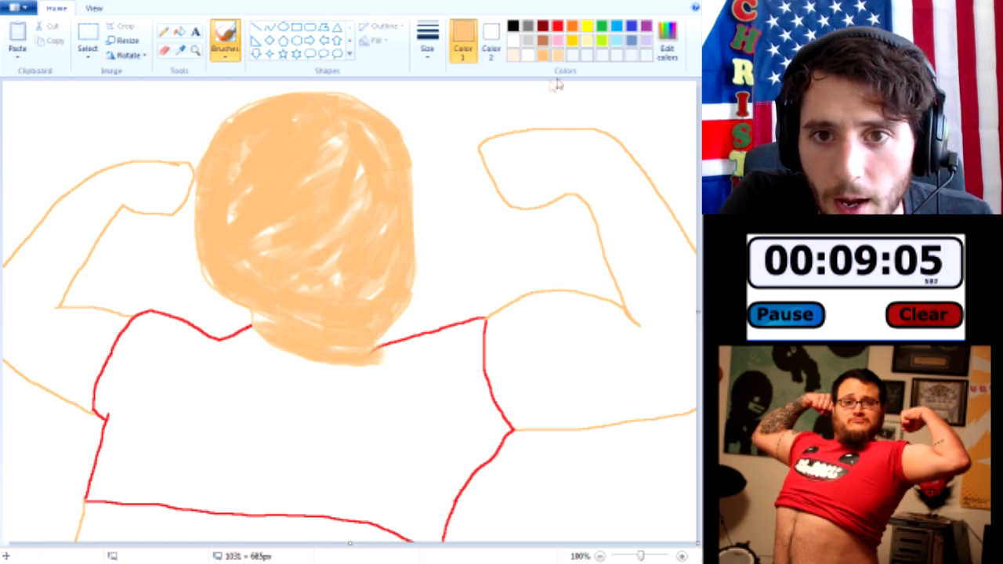
# Mix a slightly duller tan for the drawing color with red 224, green 176, blue 124
pyautogui.click(658, 53)
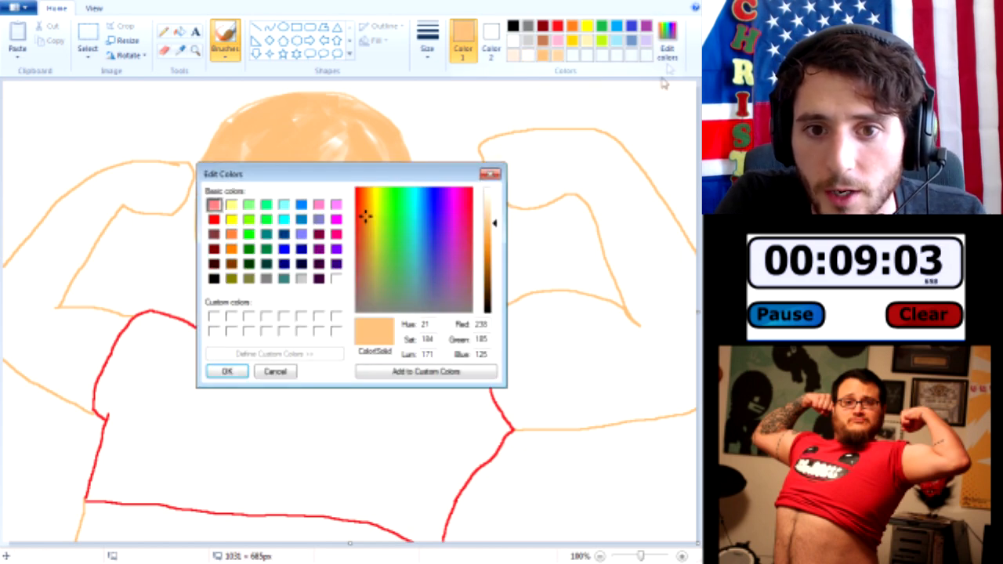
pyautogui.click(369, 232)
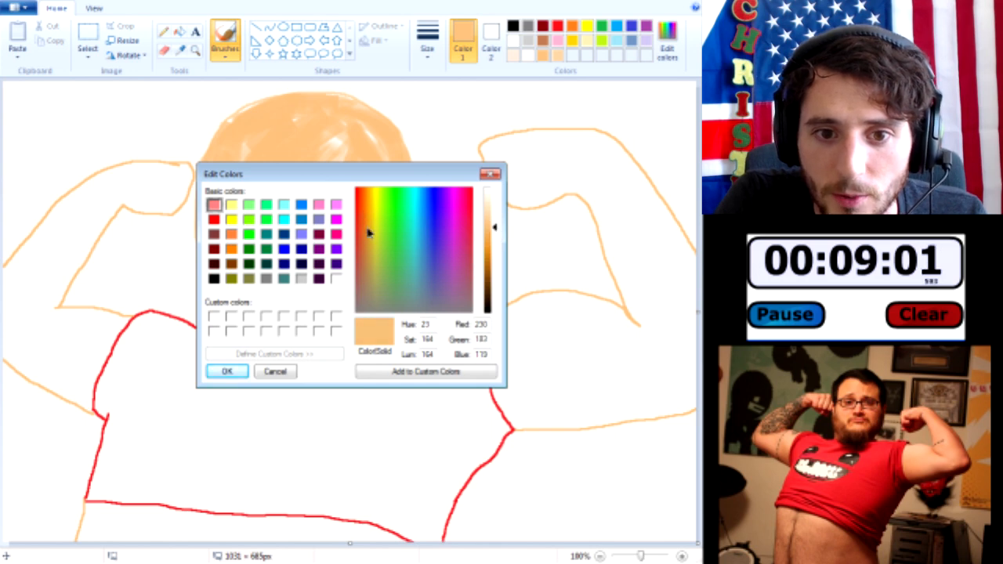
pyautogui.click(366, 236)
pyautogui.click(363, 236)
pyautogui.click(367, 236)
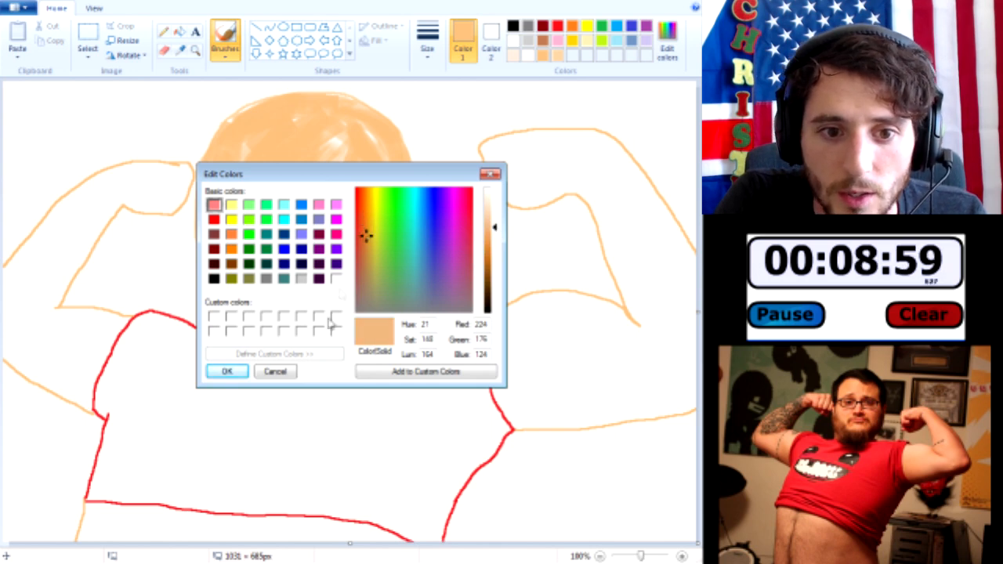
pyautogui.click(227, 373)
# Choose the thinnest brush size and paint a short shadow stroke between the chin and the neck
pyautogui.click(426, 46)
pyautogui.click(426, 47)
pyautogui.click(432, 55)
pyautogui.click(440, 102)
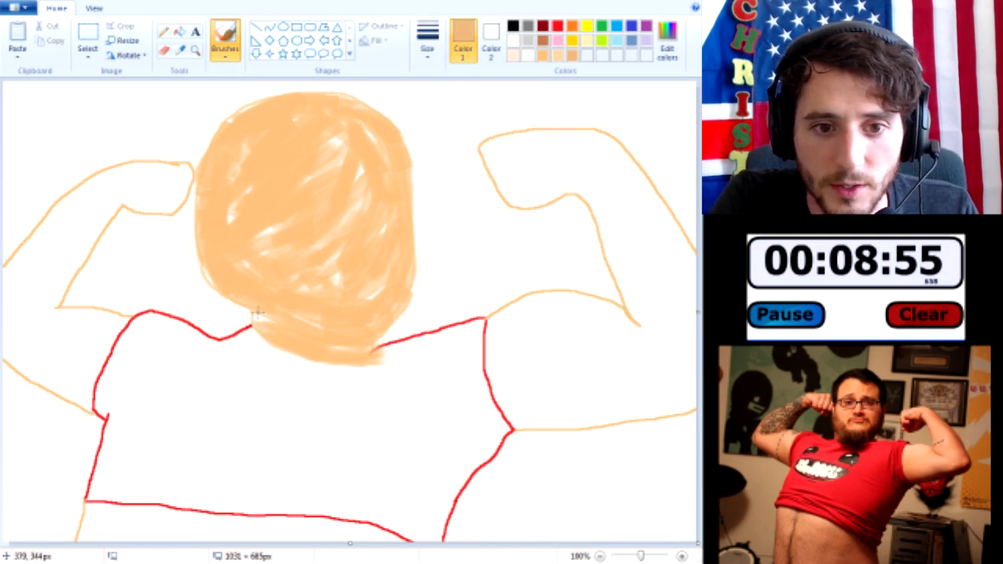
pyautogui.moveTo(275, 320); pyautogui.dragTo(322, 333)
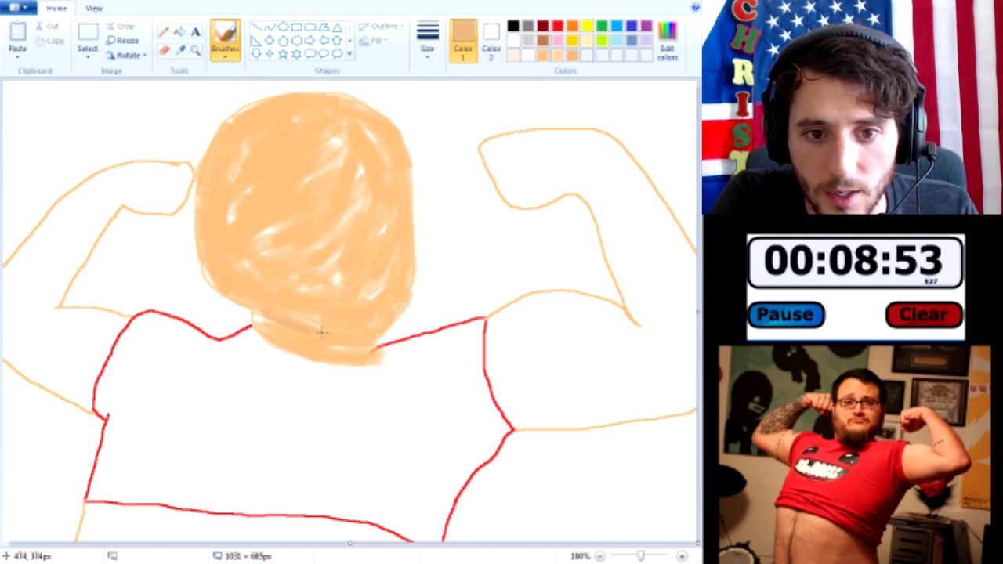
# Darken the drawing color to red 196, green 125, blue 47 and paint the jawline shadow across the bottom of the face
pyautogui.click(668, 39)
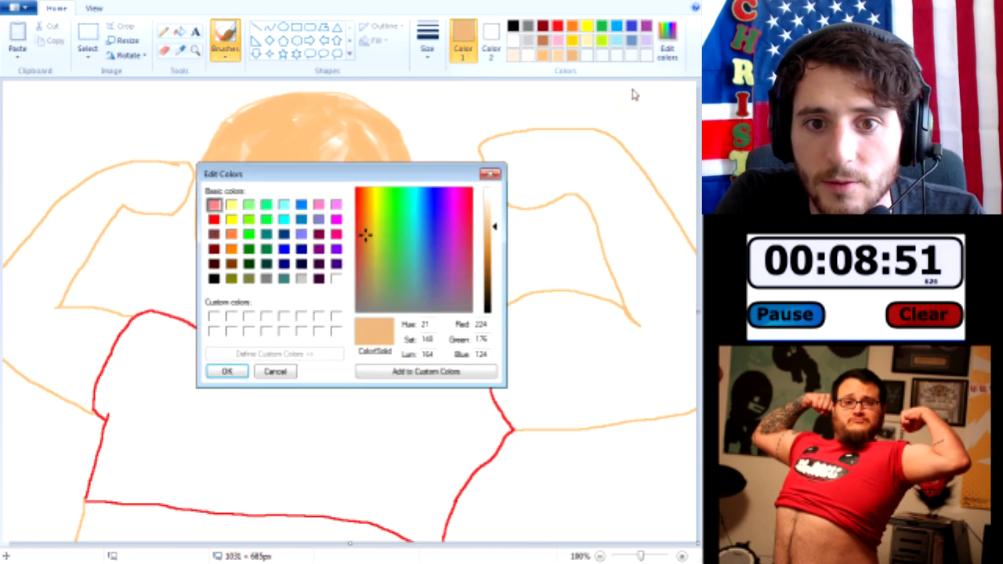
pyautogui.moveTo(495, 227); pyautogui.dragTo(494, 259)
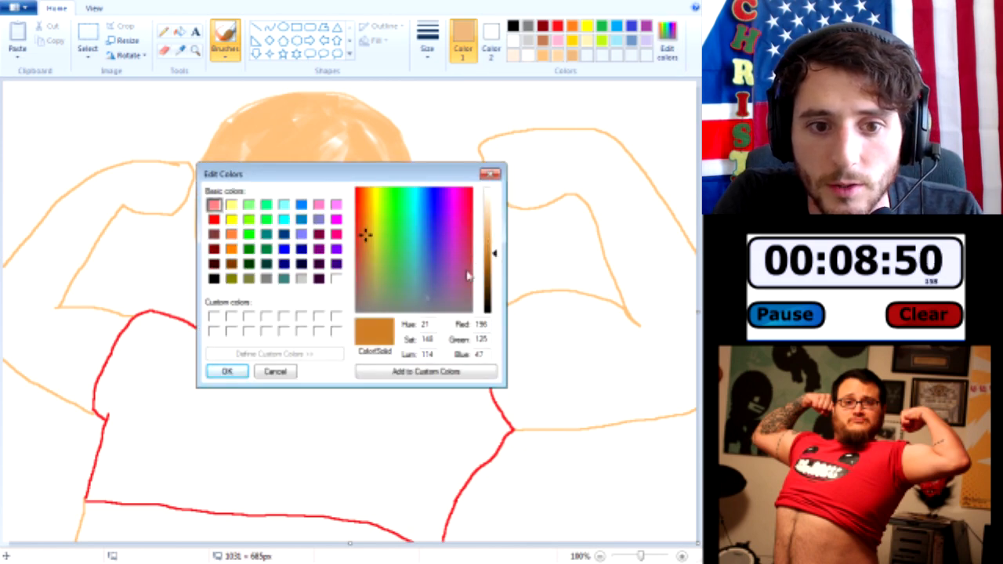
pyautogui.click(227, 372)
pyautogui.moveTo(297, 330)
pyautogui.mouseDown()
pyautogui.moveTo(260, 313)
pyautogui.moveTo(293, 326)
pyautogui.mouseUp()
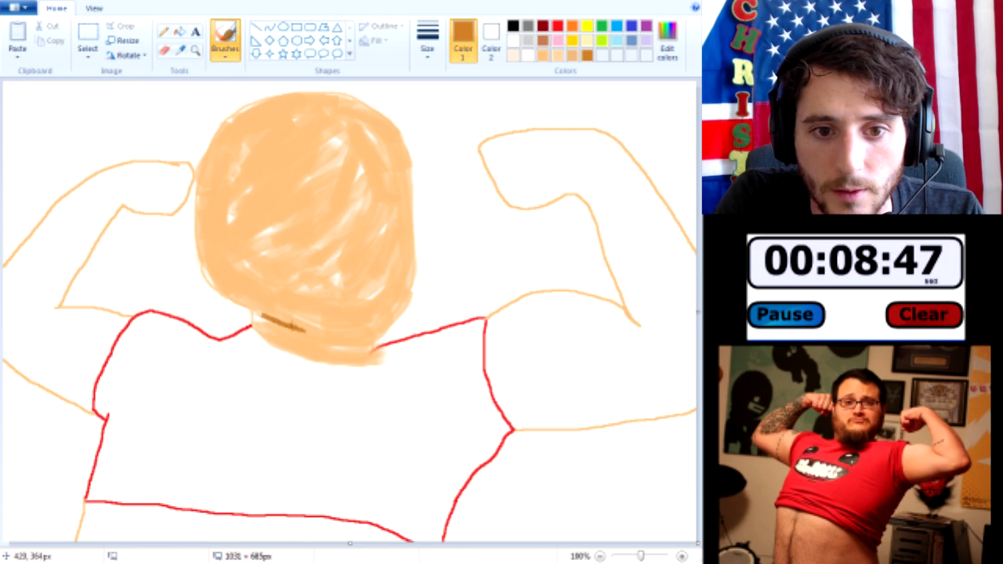
pyautogui.moveTo(355, 339)
pyautogui.mouseDown()
pyautogui.moveTo(389, 330)
pyautogui.moveTo(354, 341)
pyautogui.moveTo(314, 337)
pyautogui.moveTo(231, 300)
pyautogui.mouseUp()
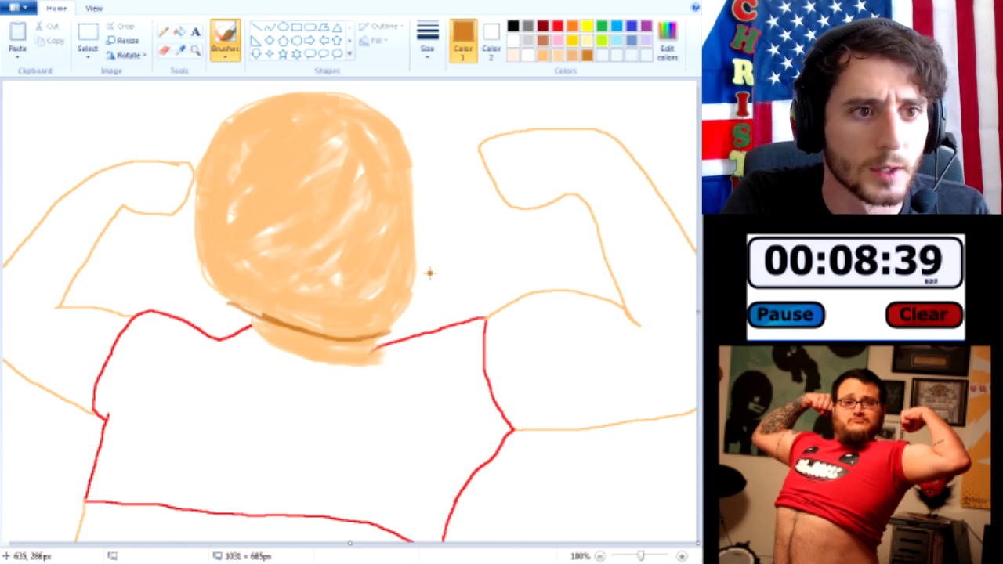
# Set the brush to the second-thinnest size and mix a dark brown hair color with red 71, green 52, blue 27
pyautogui.click(543, 55)
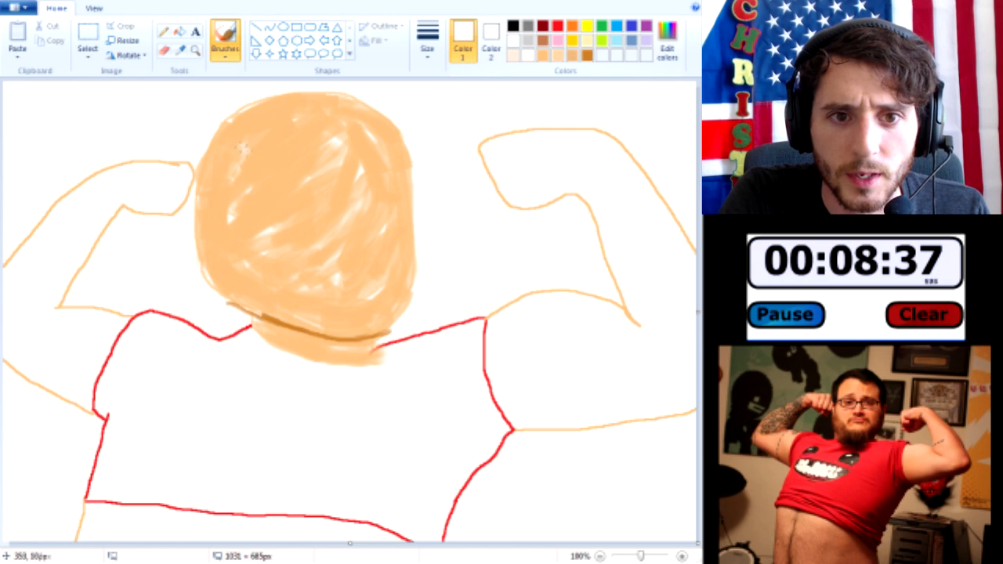
pyautogui.click(428, 38)
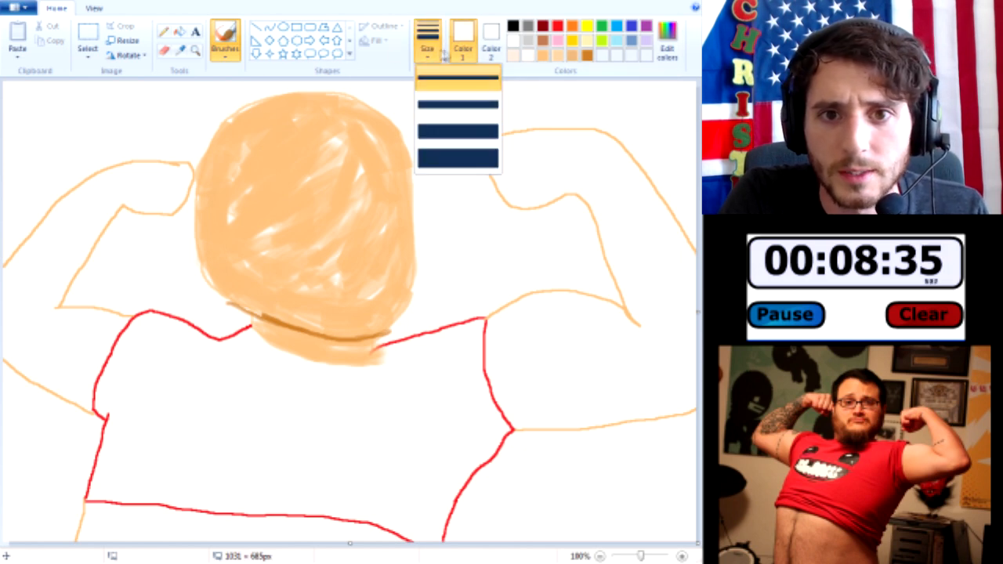
pyautogui.click(452, 103)
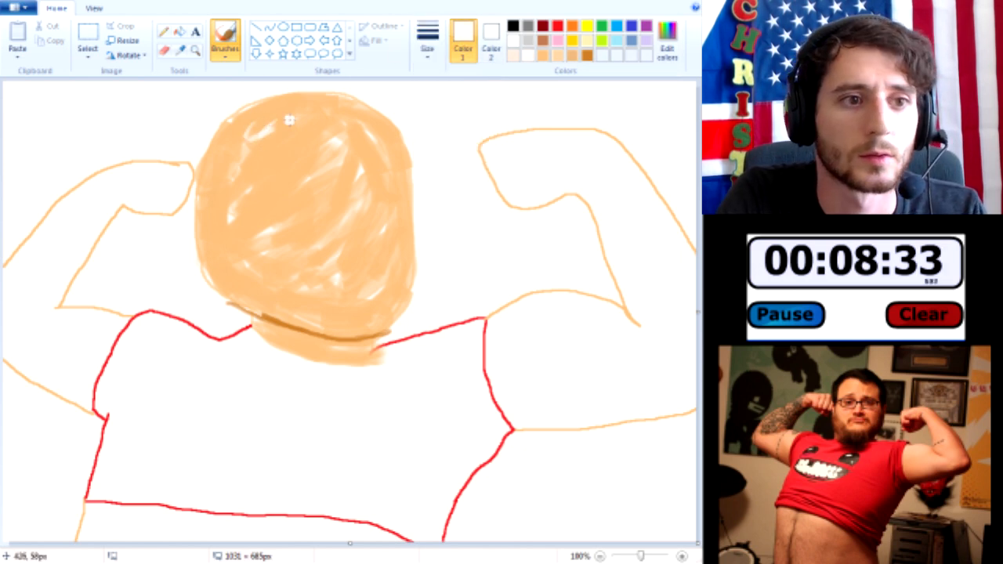
pyautogui.click(513, 27)
pyautogui.click(668, 50)
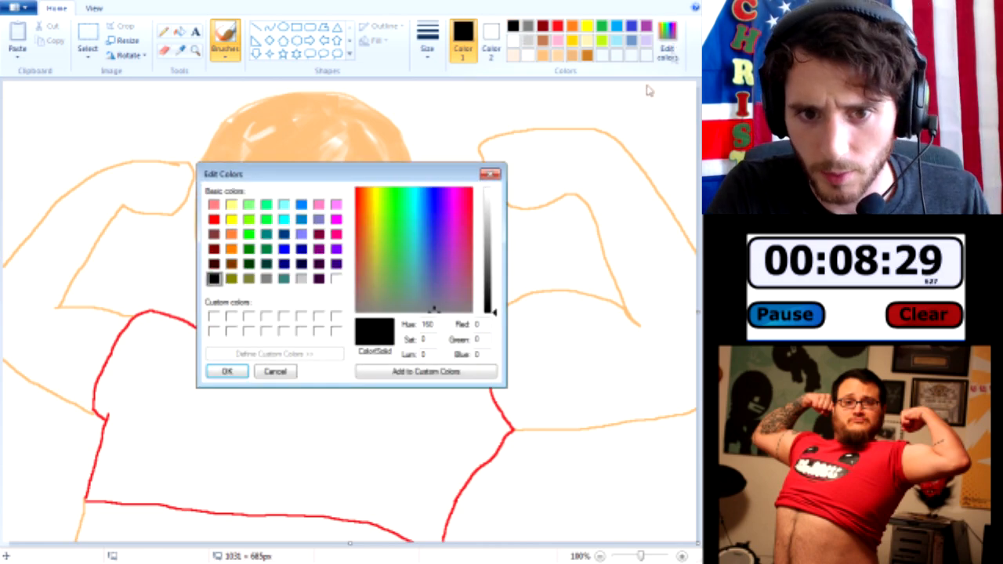
pyautogui.moveTo(376, 272); pyautogui.dragTo(365, 253)
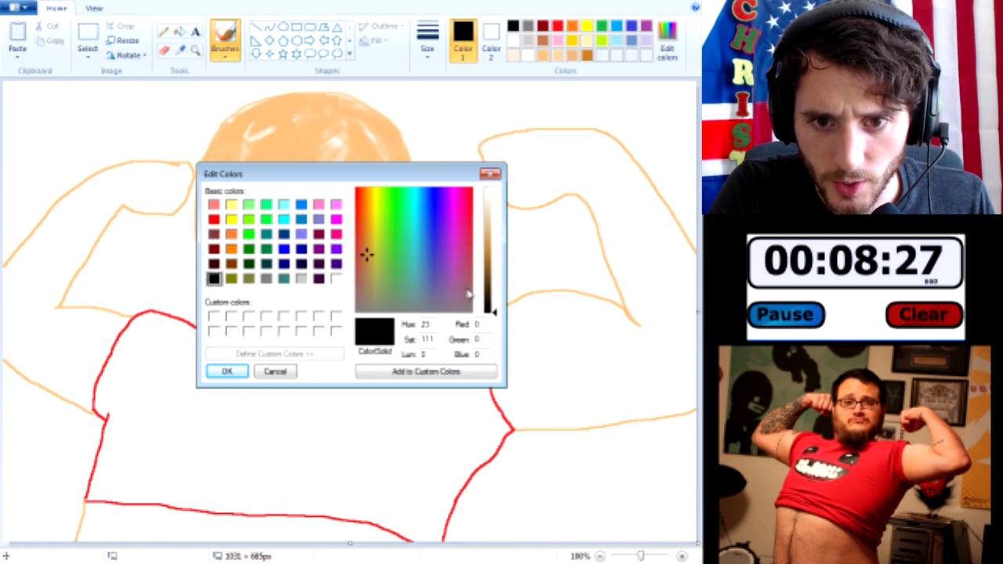
pyautogui.click(495, 299)
pyautogui.moveTo(496, 299); pyautogui.dragTo(495, 290)
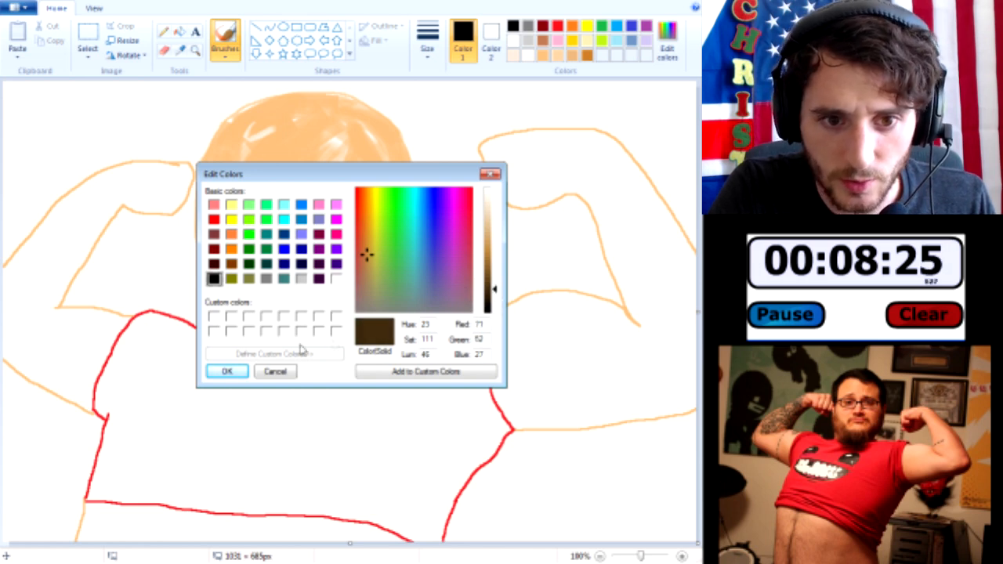
pyautogui.click(228, 371)
# Paint the dark brown hair along both temples and across the top of the head, with a pointed hairline at the center of the forehead
pyautogui.moveTo(215, 189)
pyautogui.mouseDown()
pyautogui.moveTo(211, 170)
pyautogui.moveTo(206, 185)
pyautogui.moveTo(216, 149)
pyautogui.moveTo(200, 190)
pyautogui.moveTo(205, 158)
pyautogui.moveTo(196, 165)
pyautogui.moveTo(208, 129)
pyautogui.moveTo(221, 147)
pyautogui.moveTo(219, 188)
pyautogui.moveTo(228, 135)
pyautogui.moveTo(278, 106)
pyautogui.moveTo(210, 127)
pyautogui.moveTo(266, 100)
pyautogui.moveTo(235, 110)
pyautogui.moveTo(296, 103)
pyautogui.moveTo(341, 124)
pyautogui.moveTo(351, 105)
pyautogui.moveTo(378, 118)
pyautogui.moveTo(289, 96)
pyautogui.moveTo(282, 108)
pyautogui.moveTo(336, 102)
pyautogui.moveTo(205, 120)
pyautogui.moveTo(207, 200)
pyautogui.moveTo(196, 196)
pyautogui.mouseUp()
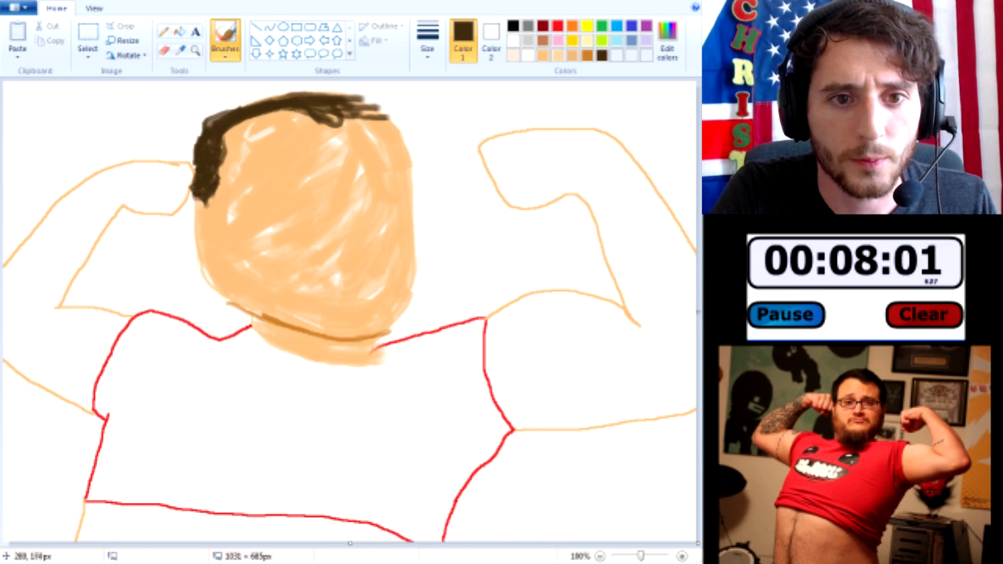
pyautogui.moveTo(242, 104)
pyautogui.mouseDown()
pyautogui.moveTo(334, 94)
pyautogui.moveTo(277, 94)
pyautogui.moveTo(307, 92)
pyautogui.moveTo(373, 103)
pyautogui.moveTo(390, 117)
pyautogui.moveTo(354, 108)
pyautogui.moveTo(414, 152)
pyautogui.moveTo(397, 134)
pyautogui.moveTo(408, 136)
pyautogui.moveTo(399, 135)
pyautogui.moveTo(417, 181)
pyautogui.moveTo(412, 190)
pyautogui.moveTo(403, 176)
pyautogui.moveTo(401, 212)
pyautogui.mouseUp()
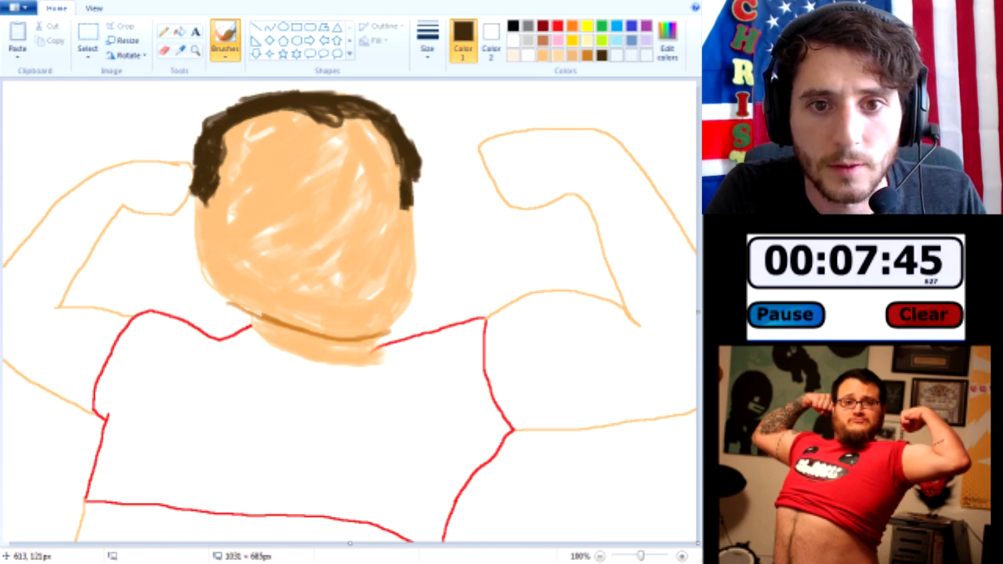
pyautogui.moveTo(291, 101)
pyautogui.mouseDown()
pyautogui.moveTo(306, 118)
pyautogui.moveTo(363, 115)
pyautogui.moveTo(386, 129)
pyautogui.moveTo(380, 122)
pyautogui.mouseUp()
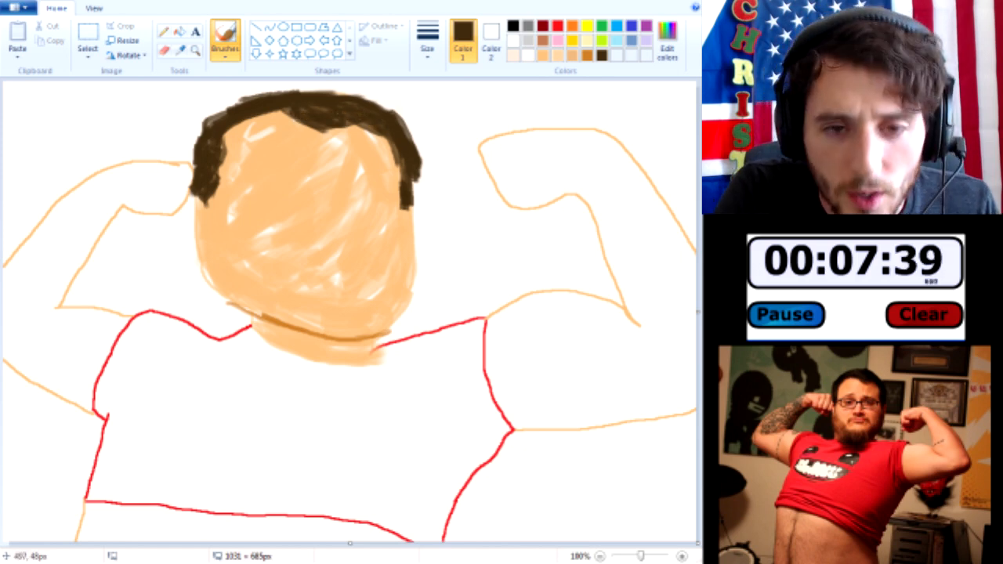
pyautogui.moveTo(321, 127); pyautogui.dragTo(350, 123)
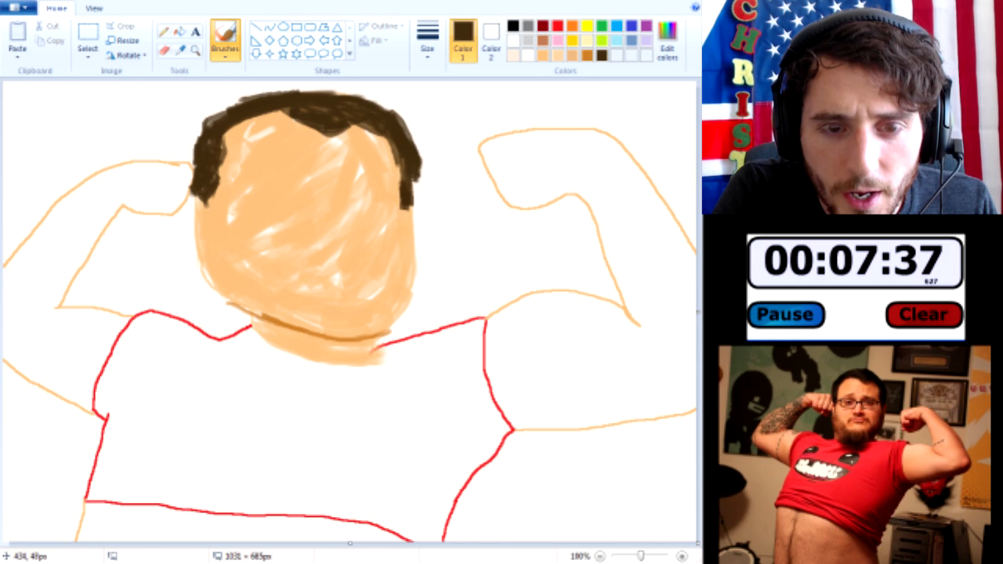
pyautogui.moveTo(260, 104)
pyautogui.mouseDown()
pyautogui.moveTo(243, 101)
pyautogui.moveTo(210, 119)
pyautogui.mouseUp()
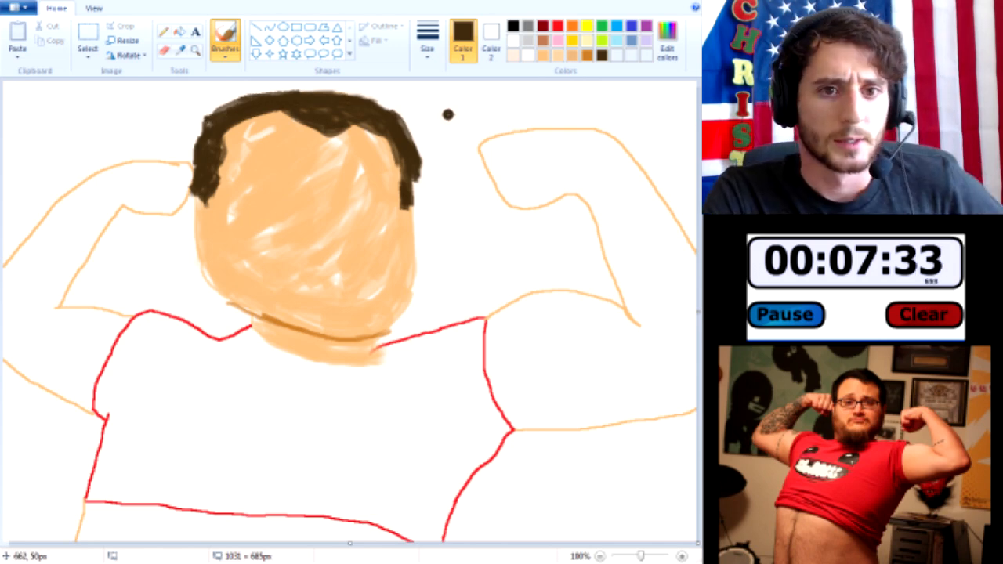
# Outline a small left ear at the edge of the hair with the pencil in the custom orange-brown
pyautogui.click(164, 31)
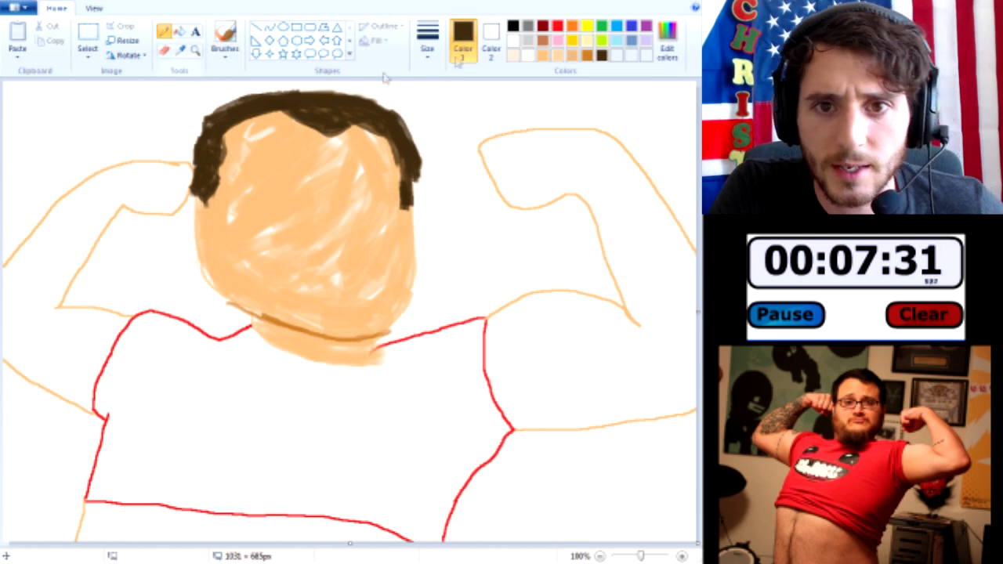
pyautogui.click(513, 26)
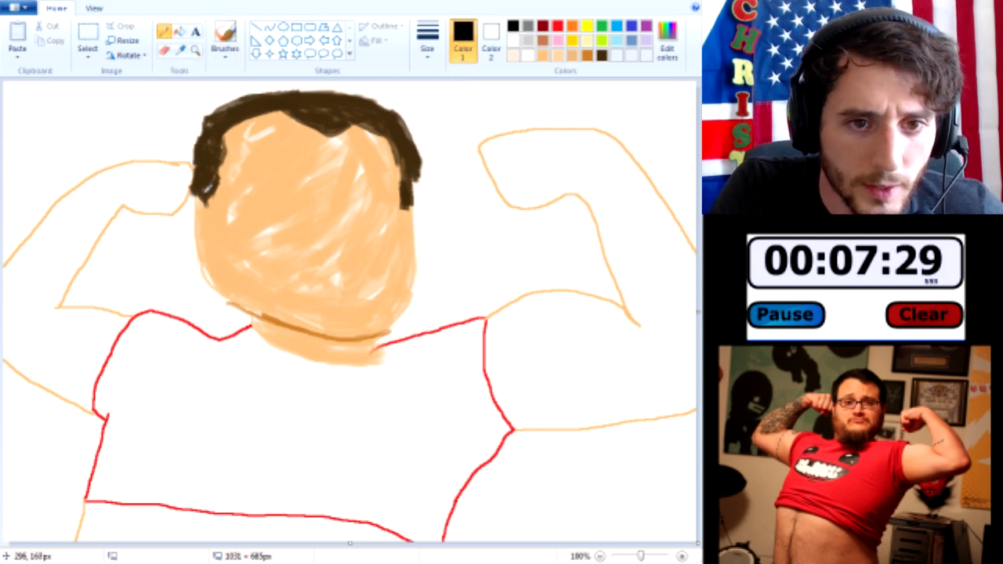
pyautogui.click(571, 55)
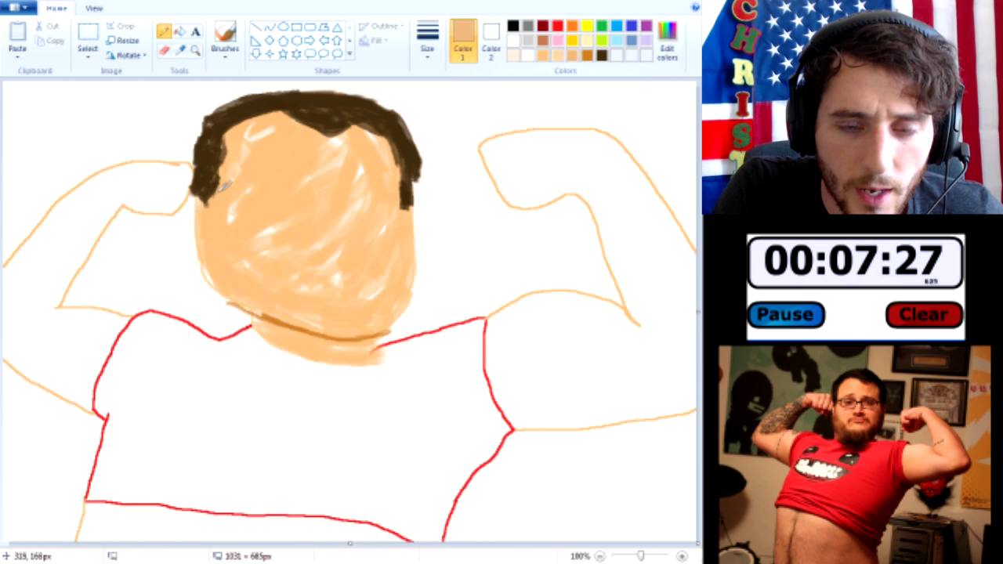
pyautogui.click(589, 56)
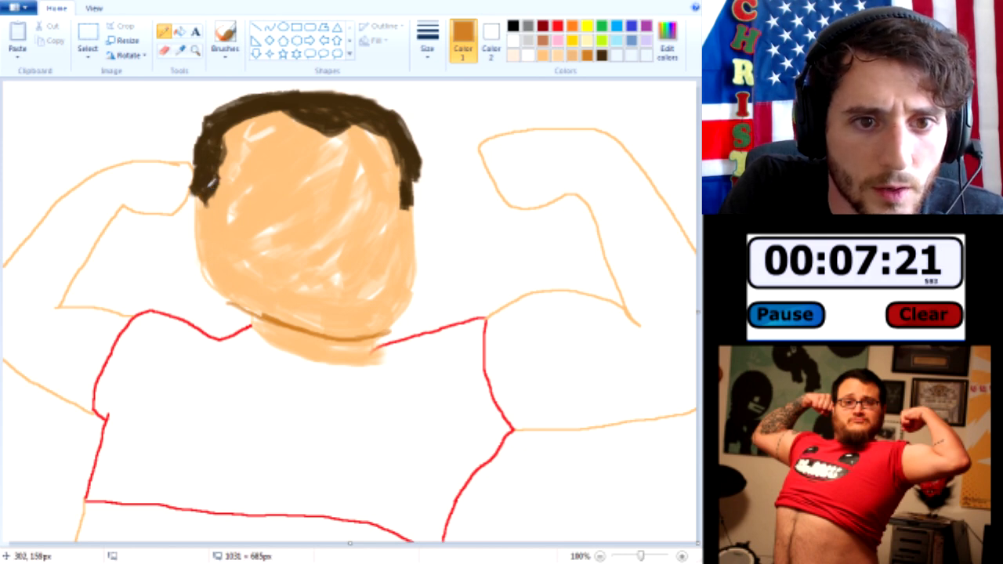
pyautogui.moveTo(192, 192); pyautogui.dragTo(198, 207)
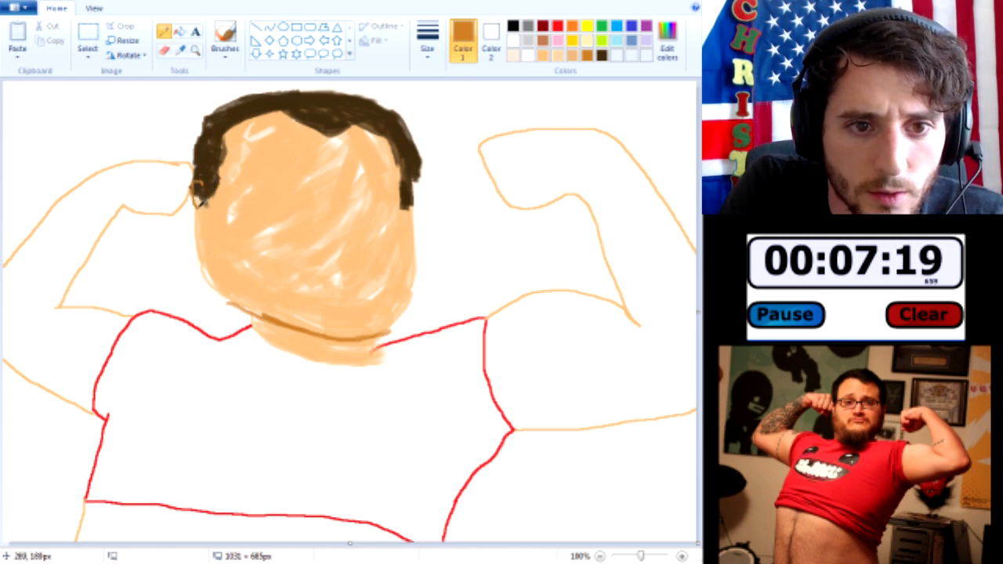
# Outline the left lens of the glasses in black with the pencil, with a temple arm running into the hair
pyautogui.click(513, 26)
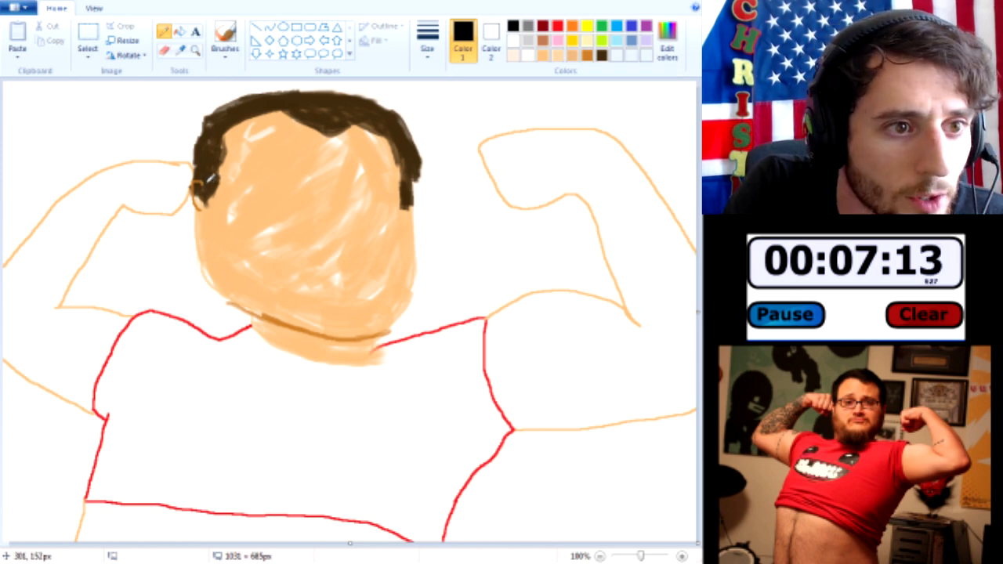
pyautogui.moveTo(206, 179); pyautogui.dragTo(294, 163)
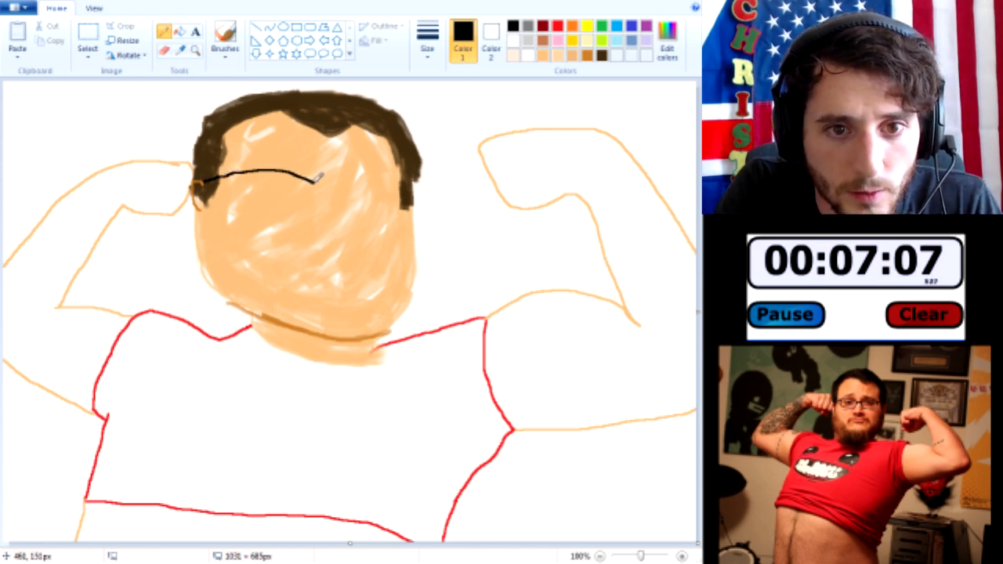
pyautogui.hotkey('ctrl', 'z')
pyautogui.moveTo(239, 168)
pyautogui.mouseDown()
pyautogui.moveTo(233, 174)
pyautogui.moveTo(303, 169)
pyautogui.mouseUp()
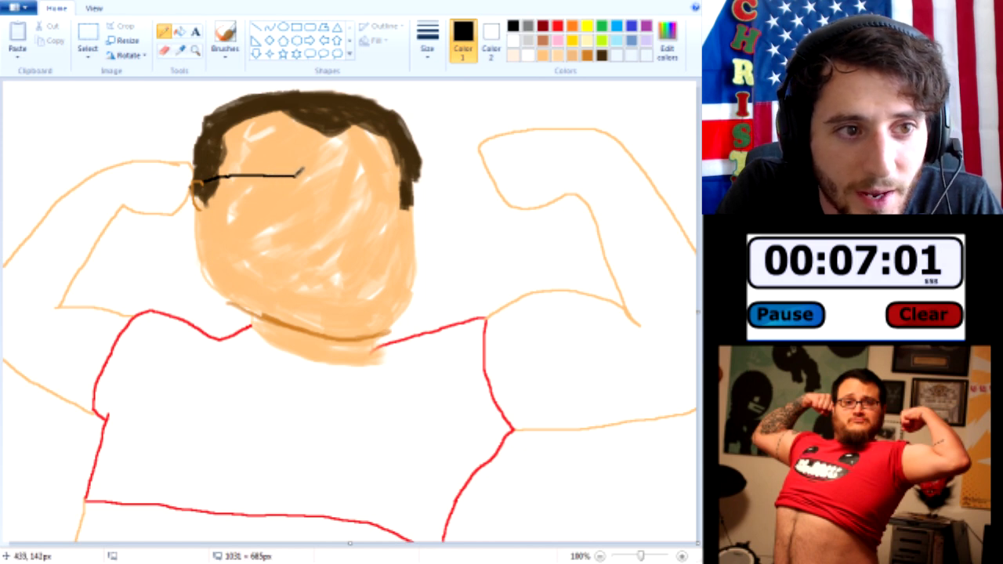
pyautogui.moveTo(232, 177)
pyautogui.mouseDown()
pyautogui.moveTo(233, 204)
pyautogui.moveTo(302, 196)
pyautogui.mouseUp()
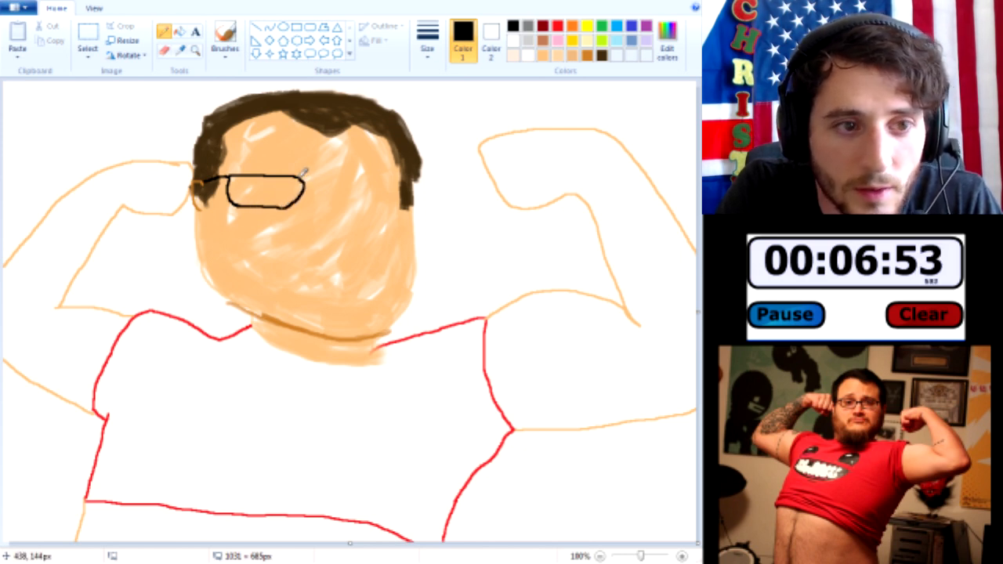
# Draw the black bridge and the matching right lens, with its temple arm reaching the hair on the other side
pyautogui.moveTo(304, 182); pyautogui.dragTo(320, 181)
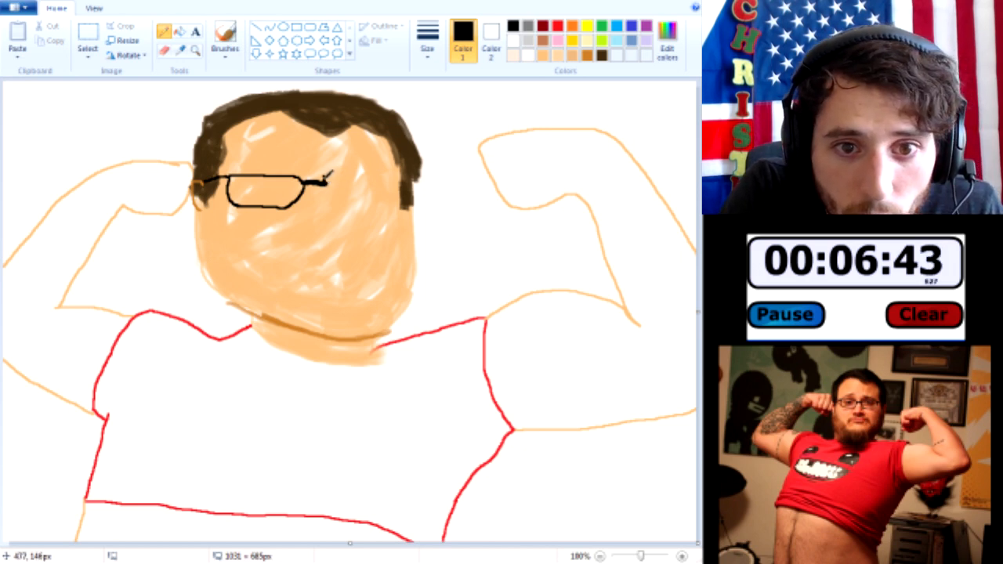
pyautogui.moveTo(356, 168); pyautogui.dragTo(399, 168)
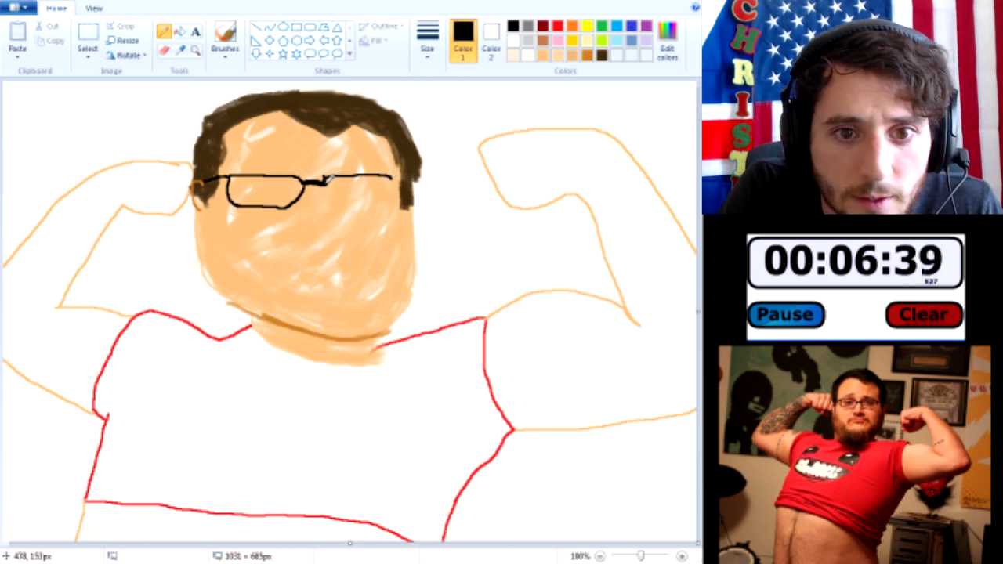
pyautogui.moveTo(336, 205)
pyautogui.mouseDown()
pyautogui.moveTo(400, 200)
pyautogui.moveTo(393, 183)
pyautogui.mouseUp()
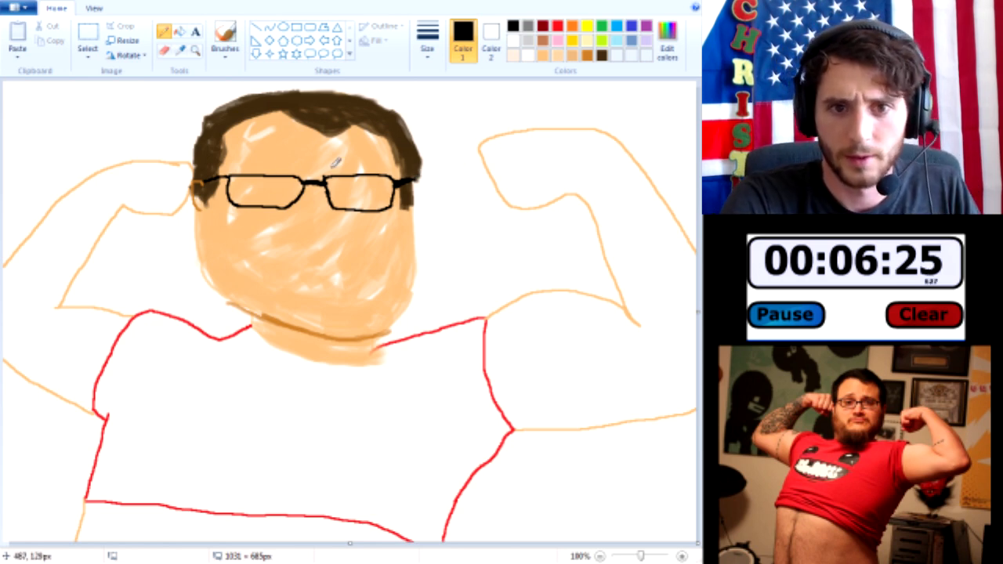
# Thicken the frames of both lenses by tracing over them with a thin black brush
pyautogui.click(224, 35)
pyautogui.click(427, 39)
pyautogui.click(454, 83)
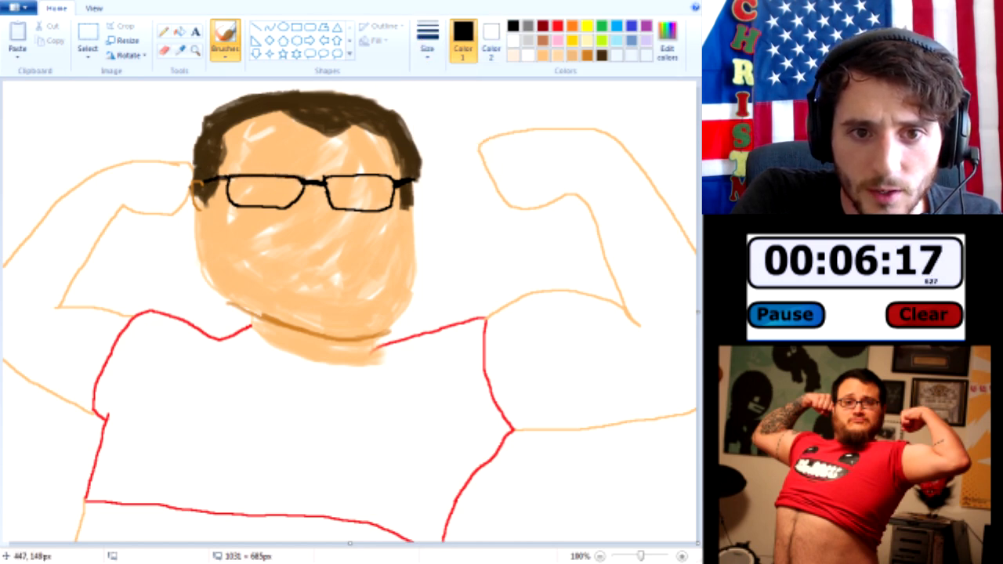
pyautogui.moveTo(296, 177); pyautogui.dragTo(242, 177)
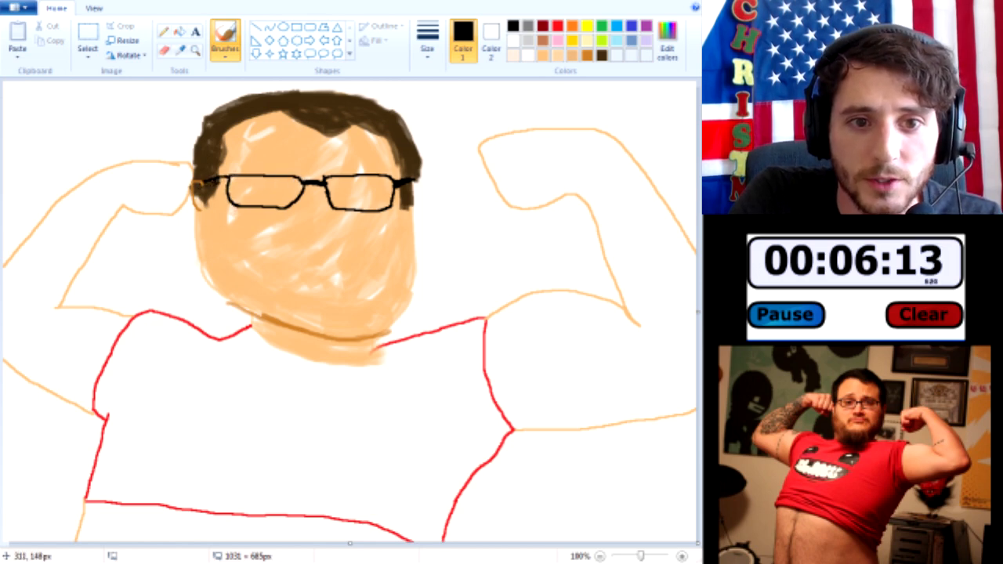
pyautogui.moveTo(216, 182)
pyautogui.mouseDown()
pyautogui.moveTo(266, 177)
pyautogui.moveTo(230, 196)
pyautogui.moveTo(264, 204)
pyautogui.mouseUp()
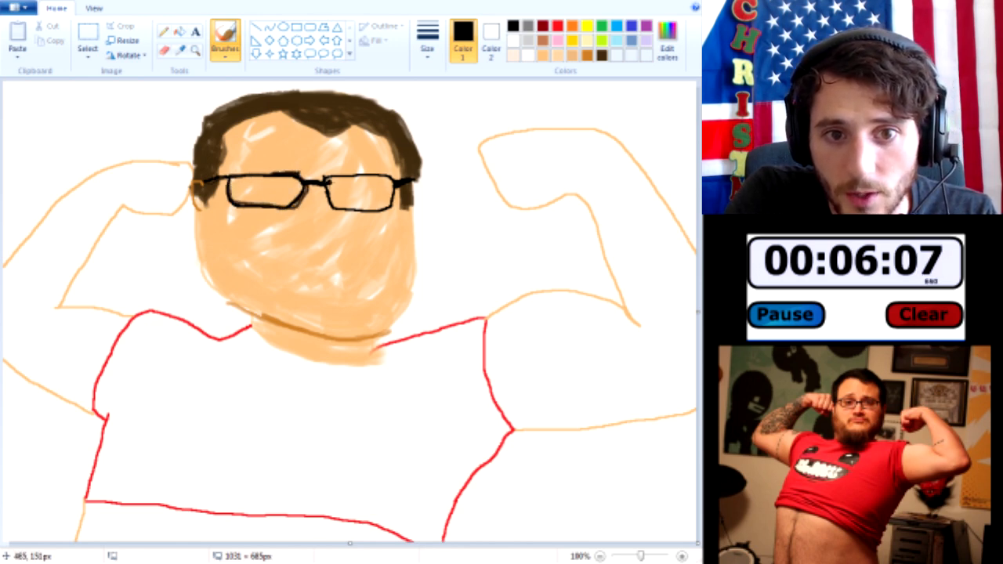
pyautogui.moveTo(327, 177)
pyautogui.mouseDown()
pyautogui.moveTo(392, 179)
pyautogui.moveTo(385, 212)
pyautogui.mouseUp()
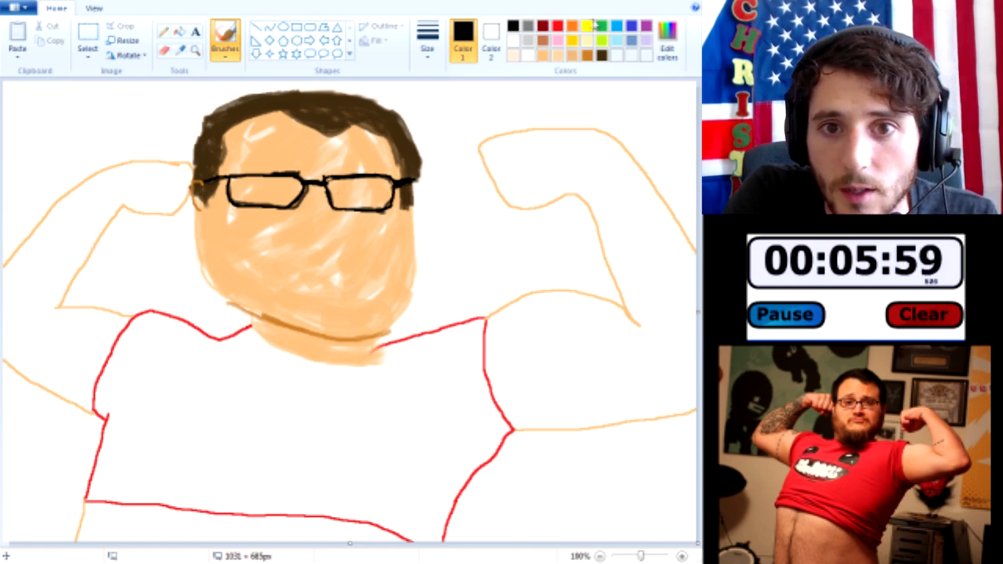
# Paint a small white eye inside each lens and add a round black pupil to both
pyautogui.click(511, 42)
pyautogui.moveTo(350, 193); pyautogui.dragTo(368, 193)
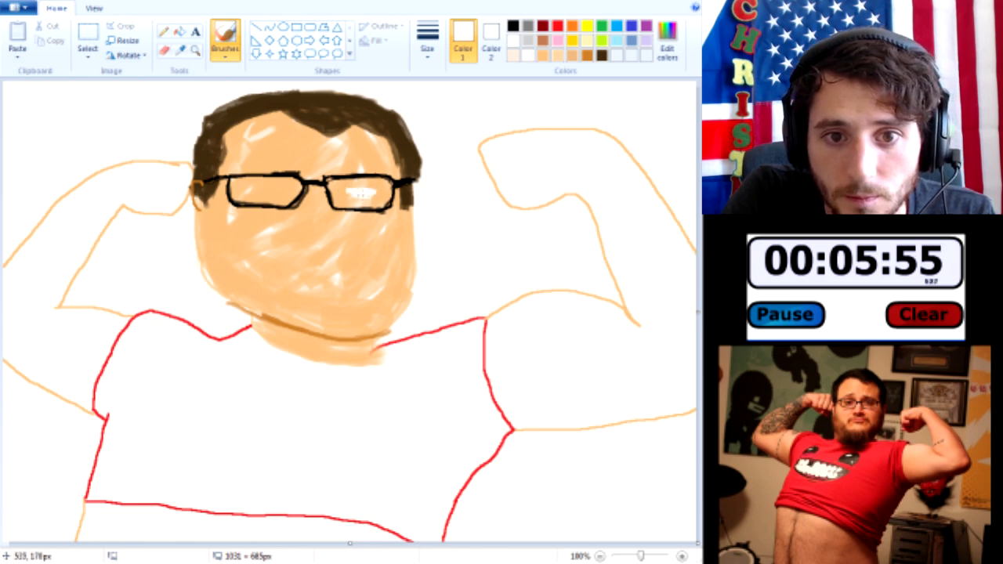
pyautogui.moveTo(256, 189)
pyautogui.mouseDown()
pyautogui.moveTo(264, 181)
pyautogui.moveTo(254, 189)
pyautogui.moveTo(277, 189)
pyautogui.mouseUp()
pyautogui.click(513, 26)
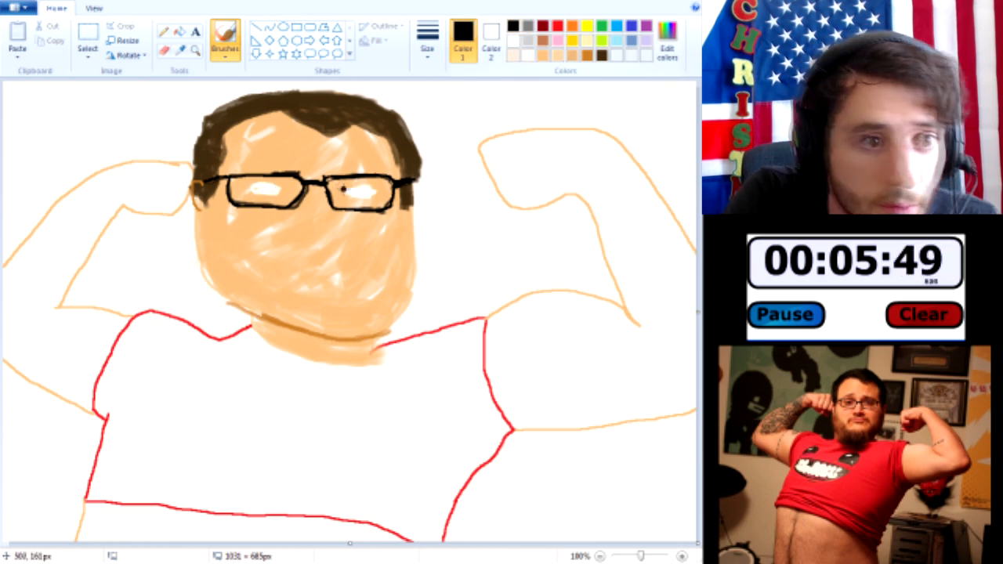
pyautogui.click(359, 193)
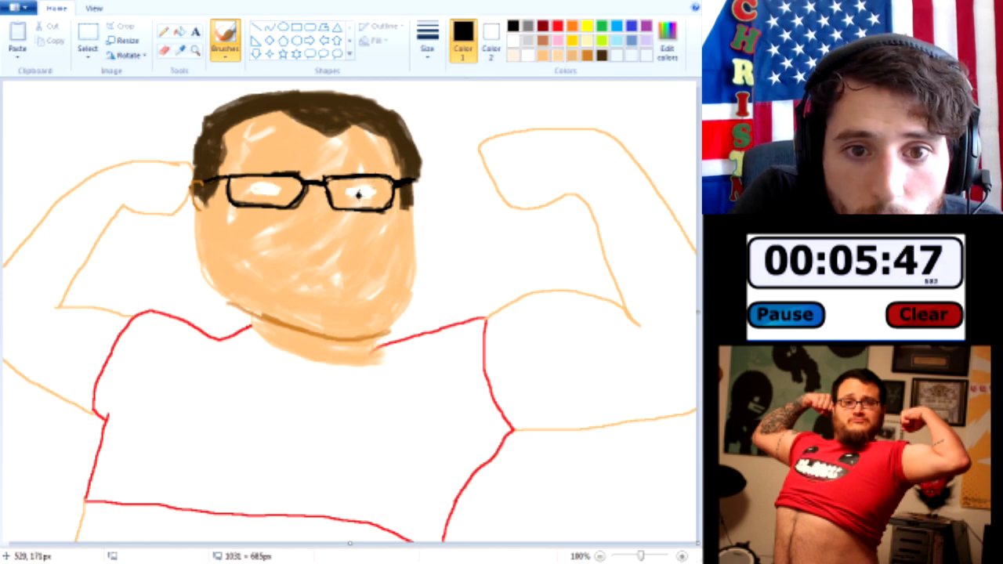
pyautogui.moveTo(362, 193); pyautogui.dragTo(365, 189)
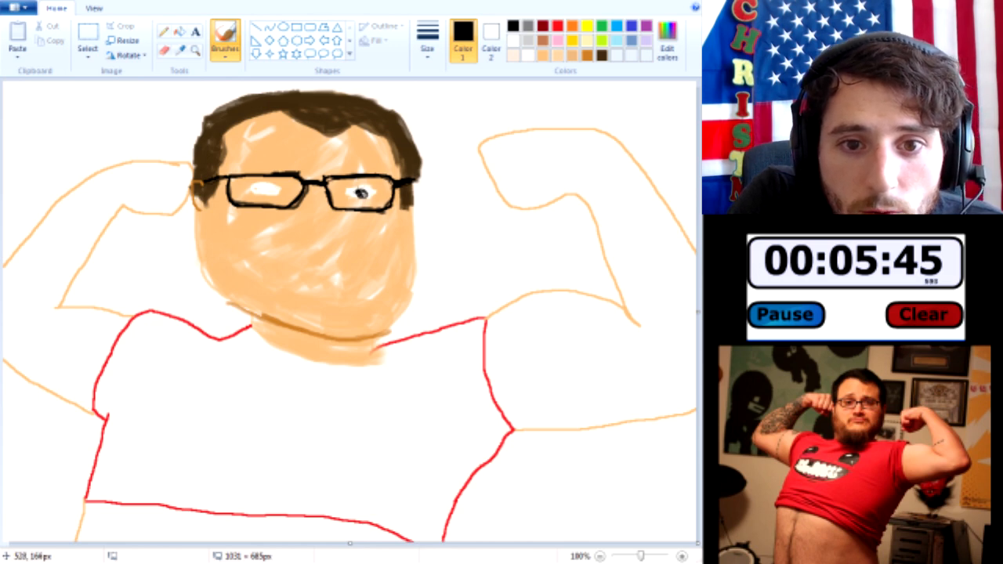
pyautogui.moveTo(270, 192); pyautogui.dragTo(270, 193)
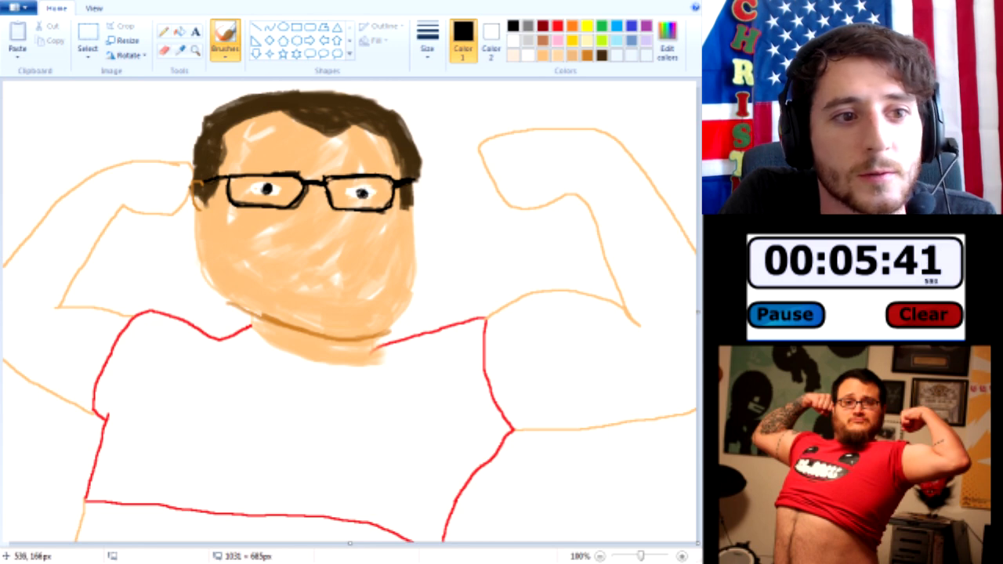
# Draw the nose below the bridge of the glasses in the custom orange-brown and thicken its outline
pyautogui.click(588, 55)
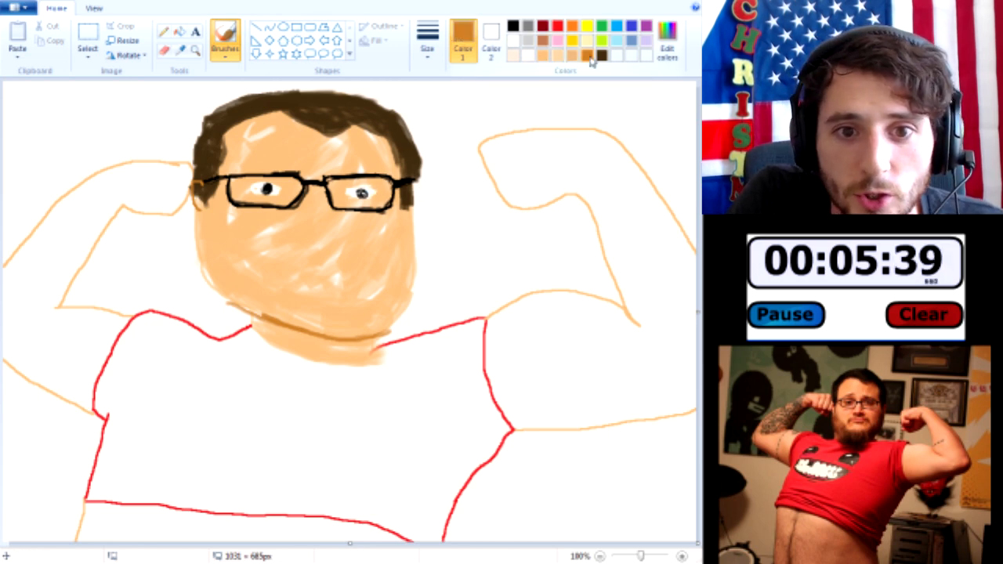
pyautogui.moveTo(342, 229); pyautogui.dragTo(316, 247)
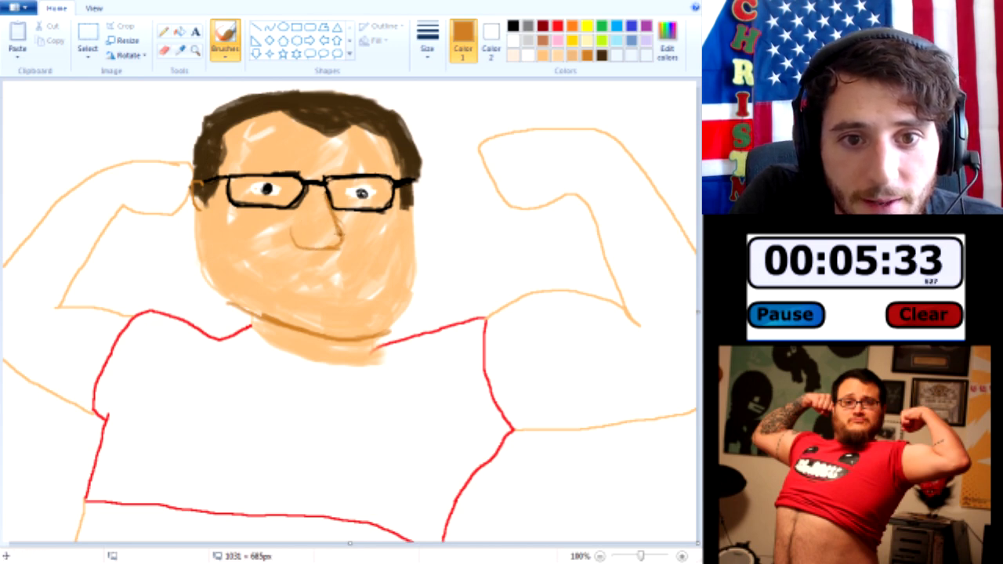
pyautogui.moveTo(312, 244)
pyautogui.mouseDown()
pyautogui.moveTo(290, 234)
pyautogui.moveTo(340, 239)
pyautogui.mouseUp()
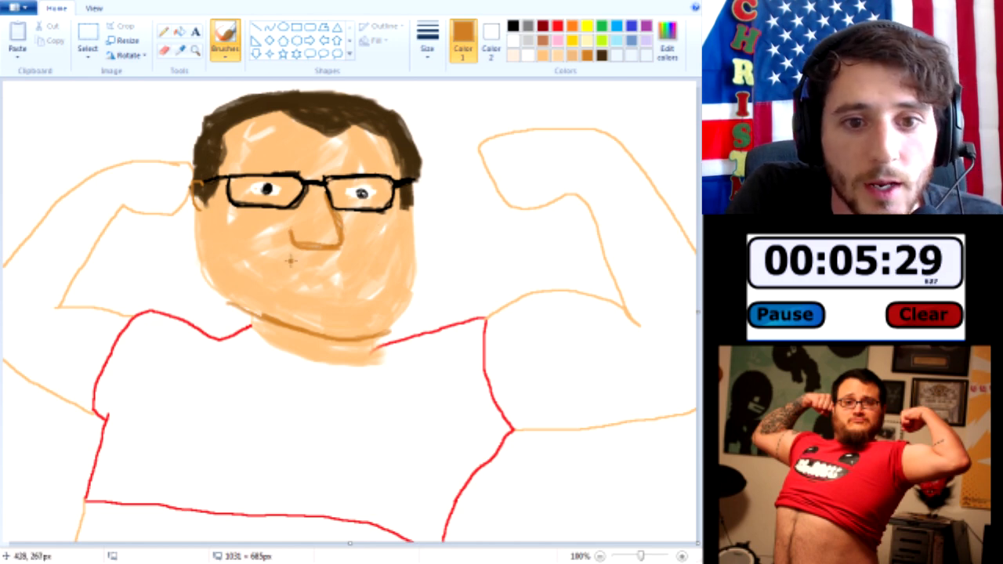
# Mix a lighter medium brown for the facial hair, starting from the custom dark brown hair color
pyautogui.click(602, 55)
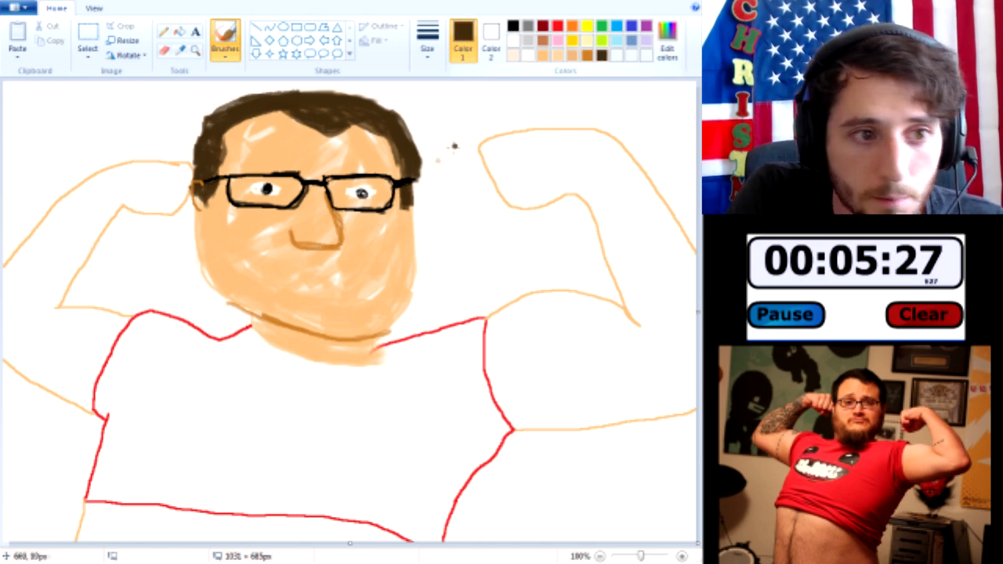
pyautogui.click(667, 43)
pyautogui.moveTo(494, 287); pyautogui.dragTo(495, 273)
pyautogui.click(229, 370)
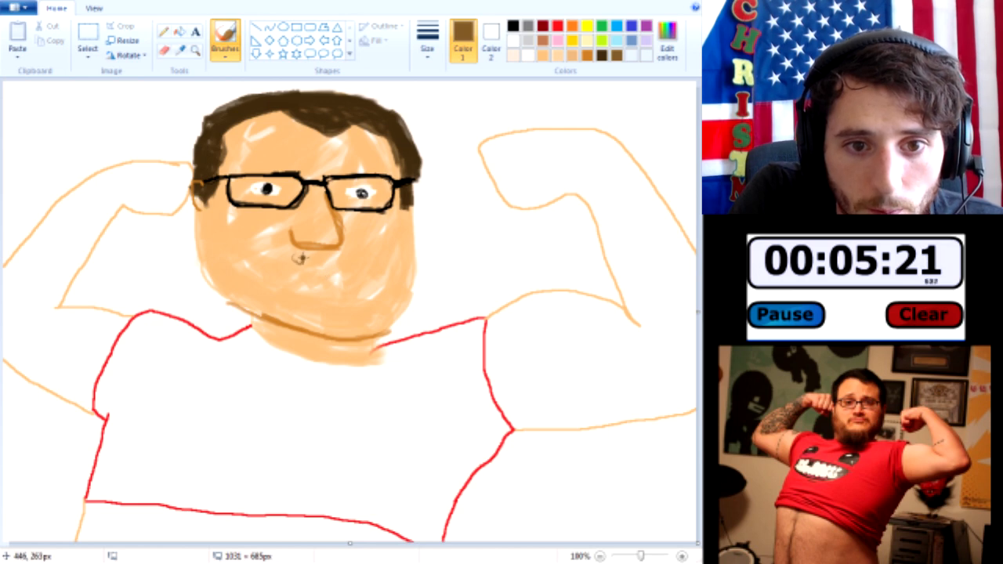
pyautogui.moveTo(298, 258); pyautogui.dragTo(318, 263)
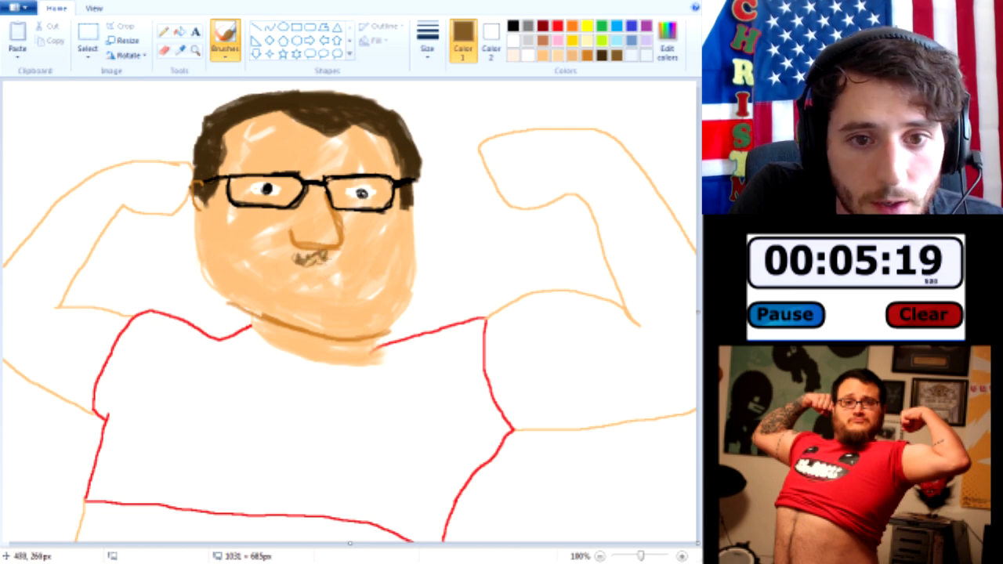
pyautogui.hotkey('ctrl', 'z')
pyautogui.hotkey('ctrl', 'z')
pyautogui.hotkey('ctrl', 'z')
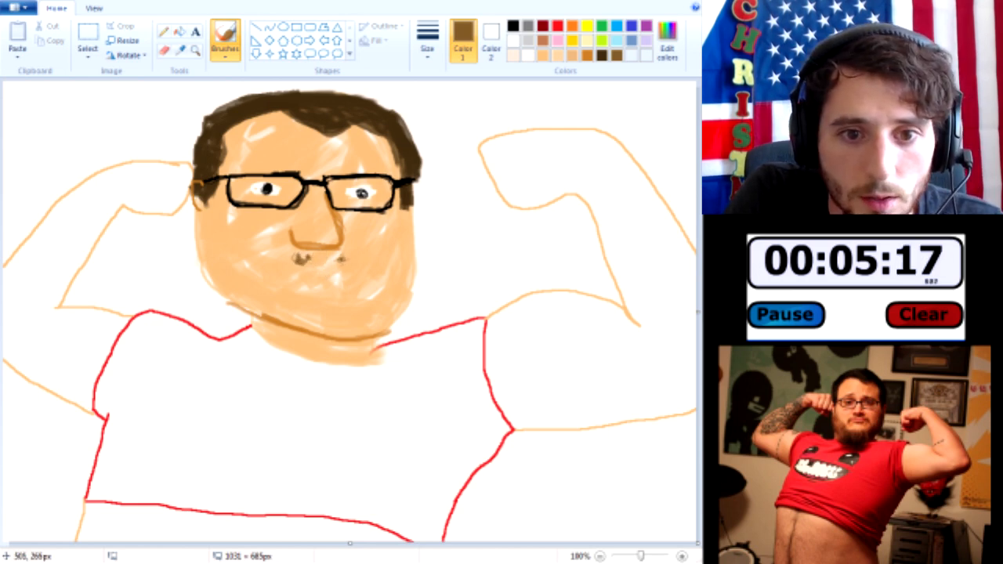
# Paint a thin mustache under the nose in the medium brown, with both ends curving downward
pyautogui.moveTo(290, 262)
pyautogui.mouseDown()
pyautogui.moveTo(349, 258)
pyautogui.moveTo(319, 257)
pyautogui.moveTo(363, 275)
pyautogui.mouseUp()
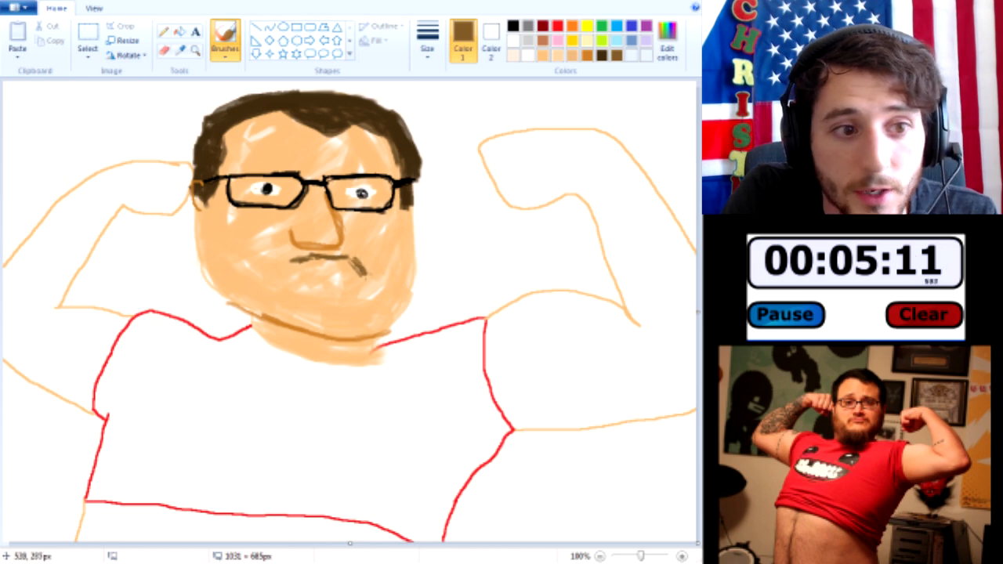
pyautogui.moveTo(298, 257); pyautogui.dragTo(278, 275)
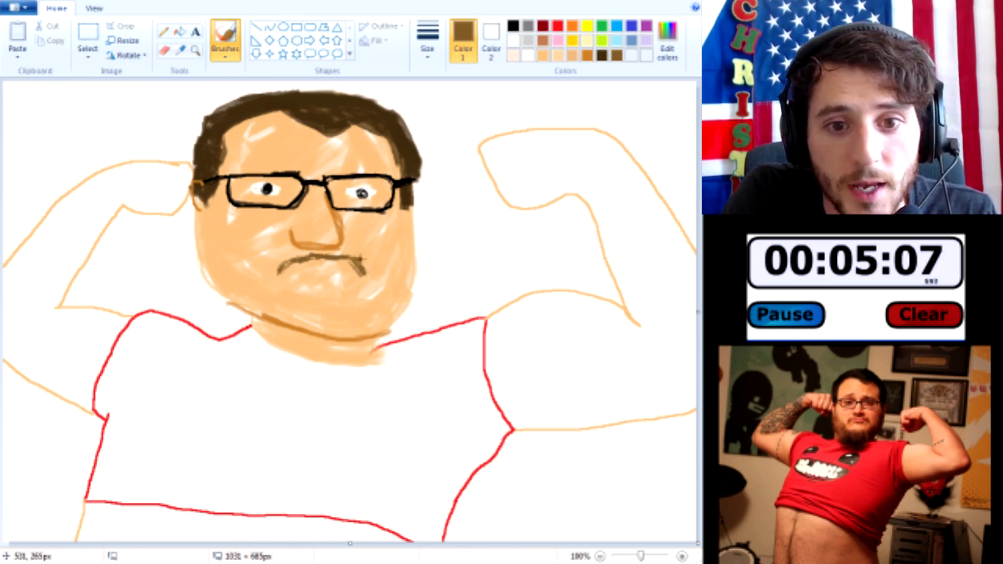
pyautogui.moveTo(367, 263); pyautogui.dragTo(359, 274)
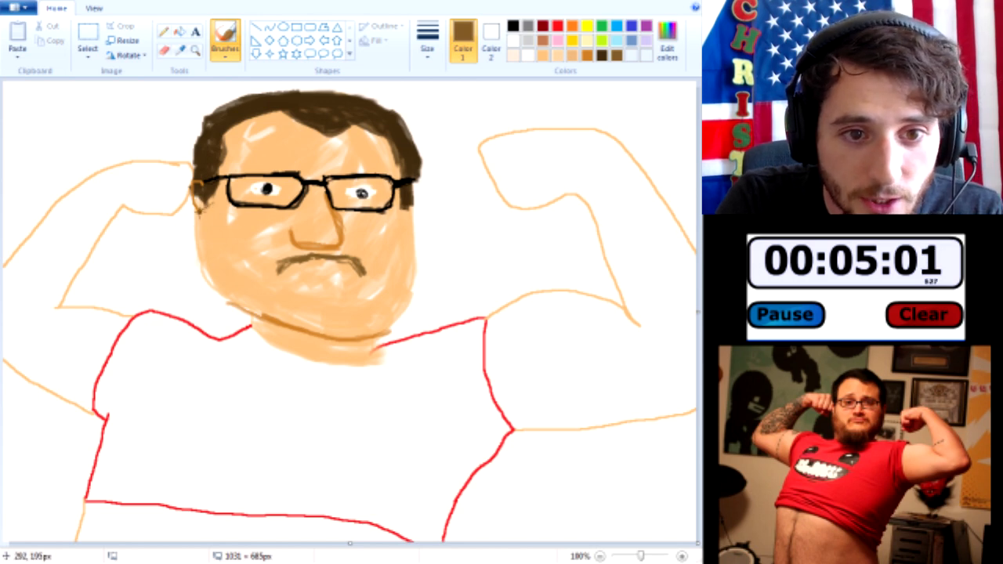
# Sketch the beard with short medium-brown strokes down both cheeks and along the jaw and chin
pyautogui.moveTo(201, 224)
pyautogui.mouseDown()
pyautogui.moveTo(206, 210)
pyautogui.moveTo(206, 257)
pyautogui.moveTo(220, 251)
pyautogui.moveTo(249, 318)
pyautogui.moveTo(254, 307)
pyautogui.moveTo(288, 320)
pyautogui.moveTo(282, 298)
pyautogui.moveTo(297, 323)
pyautogui.moveTo(316, 329)
pyautogui.moveTo(329, 318)
pyautogui.moveTo(318, 310)
pyautogui.moveTo(355, 339)
pyautogui.moveTo(403, 291)
pyautogui.moveTo(421, 252)
pyautogui.moveTo(418, 227)
pyautogui.moveTo(410, 286)
pyautogui.moveTo(381, 325)
pyautogui.moveTo(359, 328)
pyautogui.moveTo(352, 310)
pyautogui.moveTo(251, 286)
pyautogui.moveTo(282, 312)
pyautogui.moveTo(337, 330)
pyautogui.moveTo(359, 301)
pyautogui.moveTo(392, 295)
pyautogui.moveTo(381, 285)
pyautogui.moveTo(404, 269)
pyautogui.moveTo(408, 252)
pyautogui.moveTo(397, 267)
pyautogui.mouseUp()
pyautogui.moveTo(252, 302)
pyautogui.mouseDown()
pyautogui.moveTo(205, 274)
pyautogui.moveTo(249, 309)
pyautogui.moveTo(329, 326)
pyautogui.moveTo(322, 350)
pyautogui.moveTo(287, 323)
pyautogui.moveTo(267, 337)
pyautogui.moveTo(408, 363)
pyautogui.mouseUp()
pyautogui.moveTo(350, 323)
pyautogui.mouseDown()
pyautogui.moveTo(369, 330)
pyautogui.moveTo(287, 310)
pyautogui.mouseUp()
pyautogui.moveTo(204, 245); pyautogui.dragTo(209, 254)
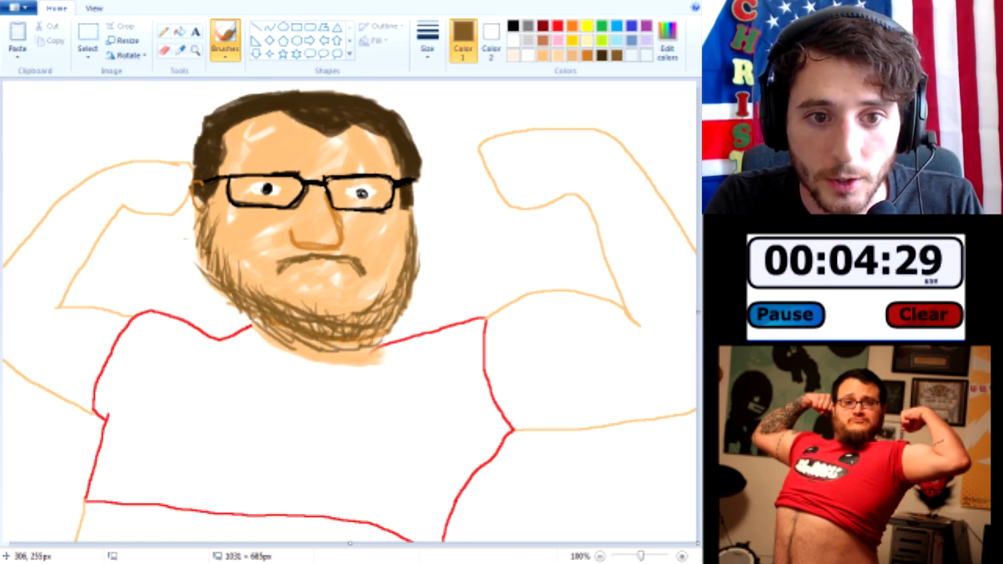
# Fill both arms and the belly with the light orange skin tone, and fill the shirt with dark red
pyautogui.click(543, 56)
pyautogui.click(180, 30)
pyautogui.click(582, 331)
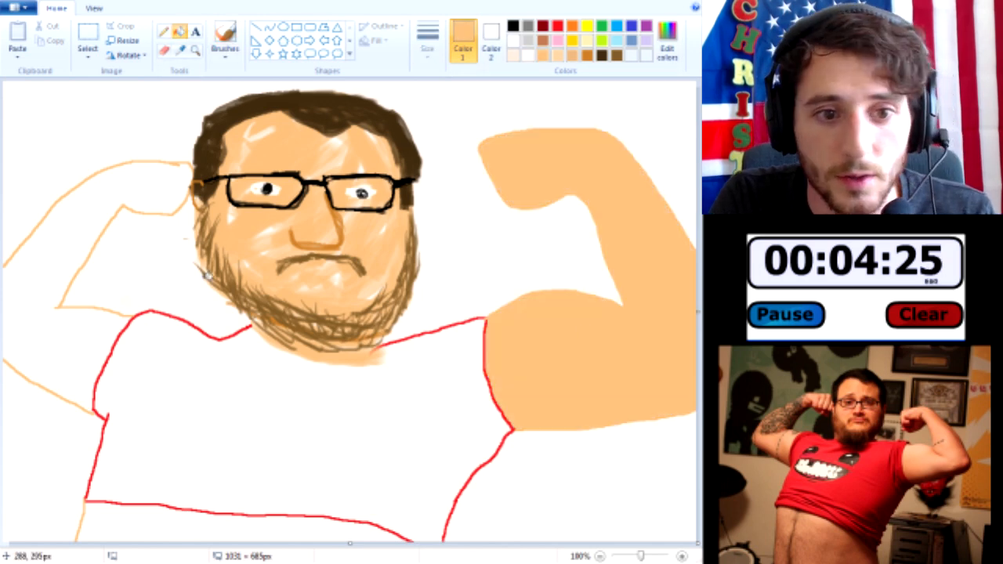
pyautogui.click(72, 333)
pyautogui.click(223, 524)
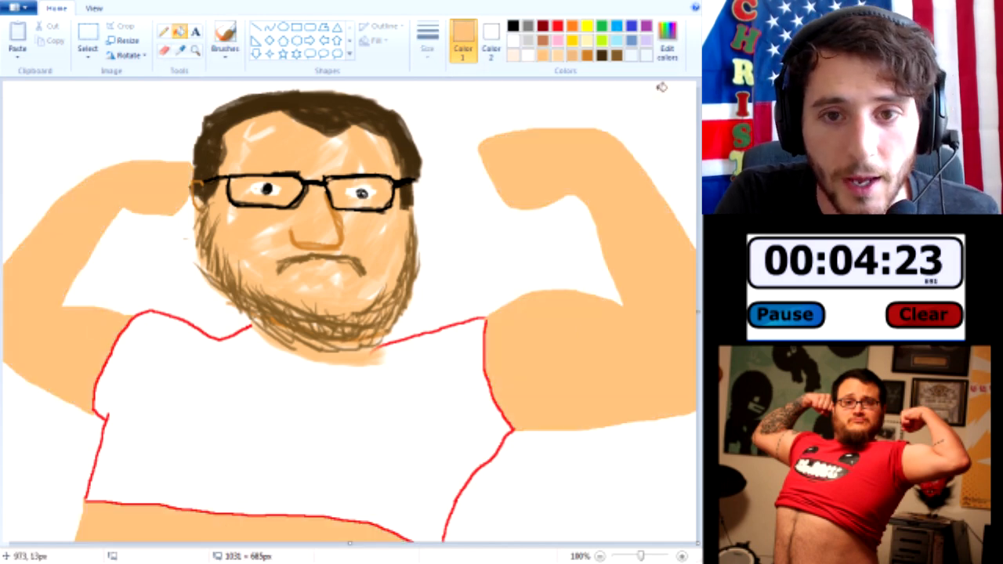
pyautogui.click(543, 26)
pyautogui.click(296, 421)
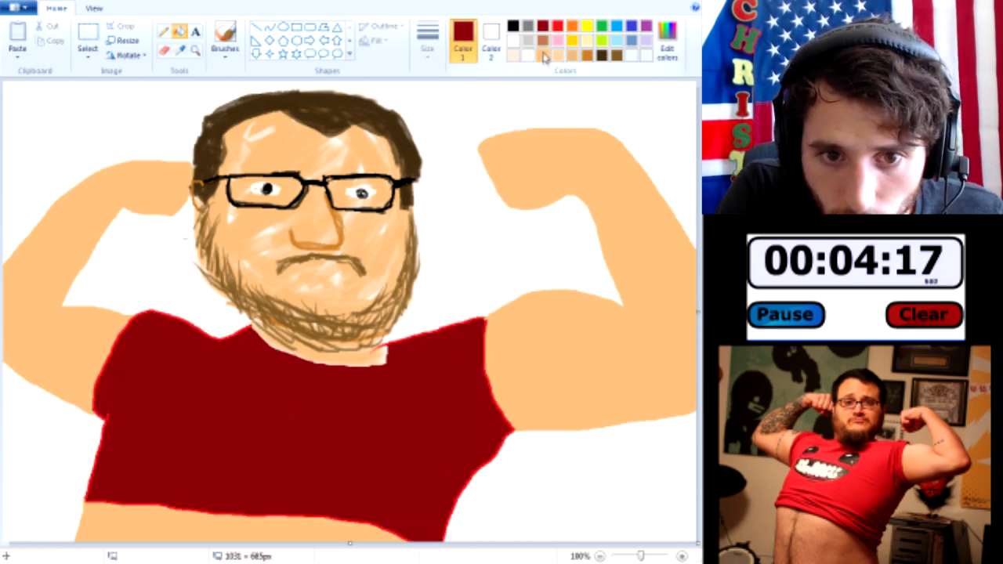
# Extend the beard around the mouth and below the chin with medium-brown brush strokes that join the mustache
pyautogui.click(616, 56)
pyautogui.click(227, 36)
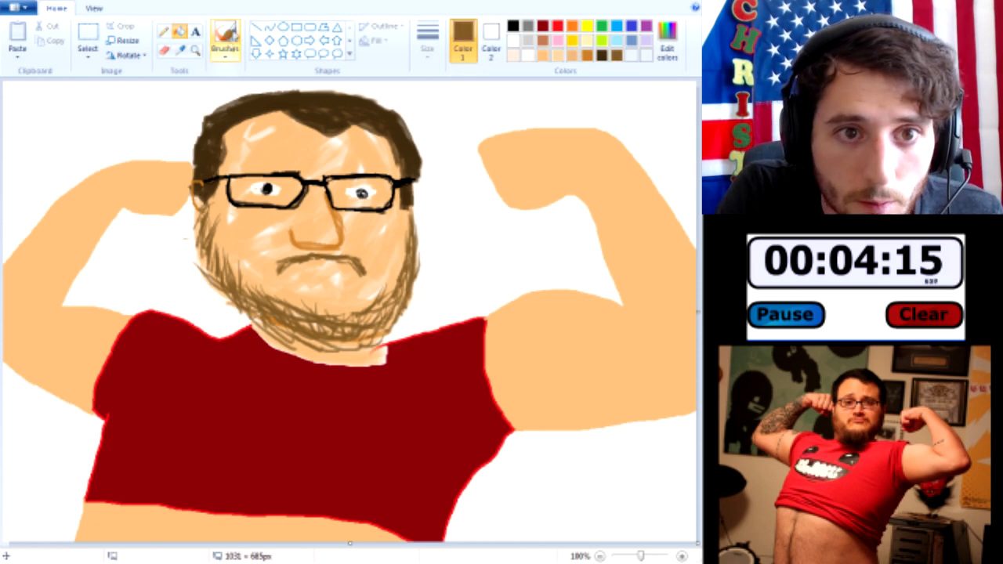
pyautogui.moveTo(370, 330); pyautogui.dragTo(405, 292)
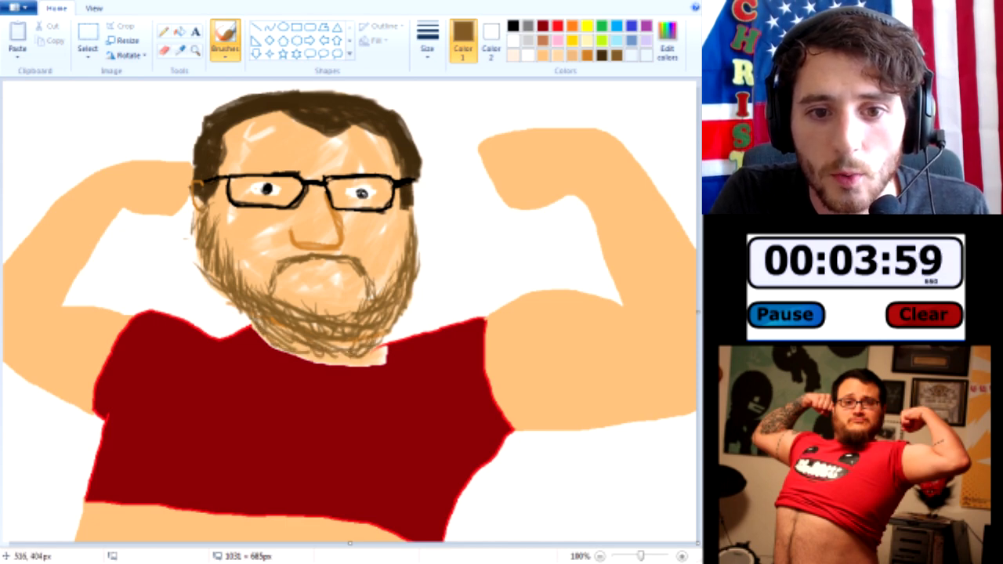
# Shade the chin and both sides of the beard with strokes in the custom dark brown hair color
pyautogui.click(603, 56)
pyautogui.moveTo(290, 326)
pyautogui.mouseDown()
pyautogui.moveTo(365, 326)
pyautogui.moveTo(368, 315)
pyautogui.moveTo(384, 325)
pyautogui.moveTo(310, 325)
pyautogui.moveTo(227, 296)
pyautogui.moveTo(248, 284)
pyautogui.moveTo(235, 281)
pyautogui.moveTo(283, 307)
pyautogui.moveTo(268, 295)
pyautogui.moveTo(278, 278)
pyautogui.moveTo(330, 256)
pyautogui.moveTo(371, 274)
pyautogui.moveTo(364, 325)
pyautogui.mouseUp()
pyautogui.moveTo(197, 255); pyautogui.dragTo(218, 243)
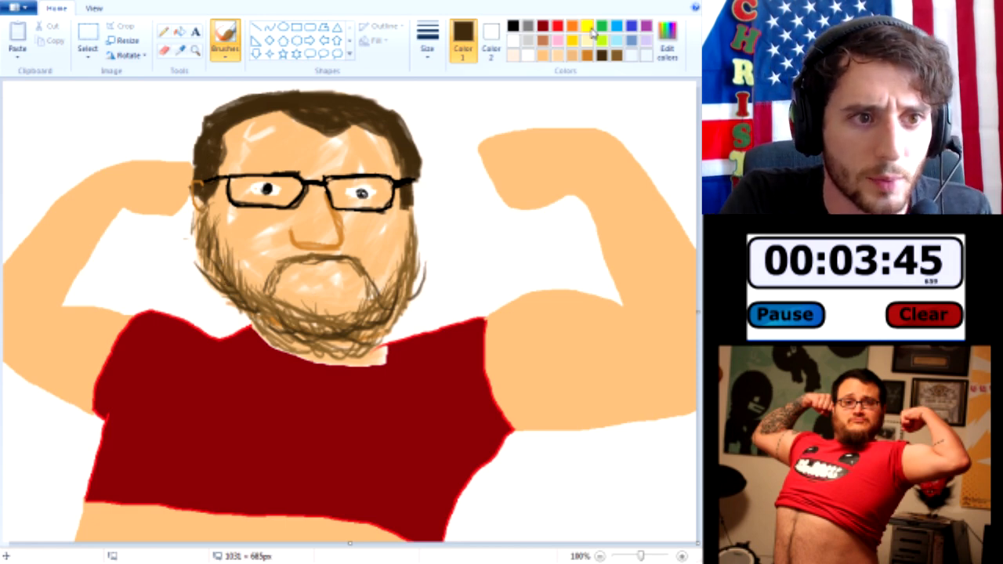
pyautogui.click(560, 55)
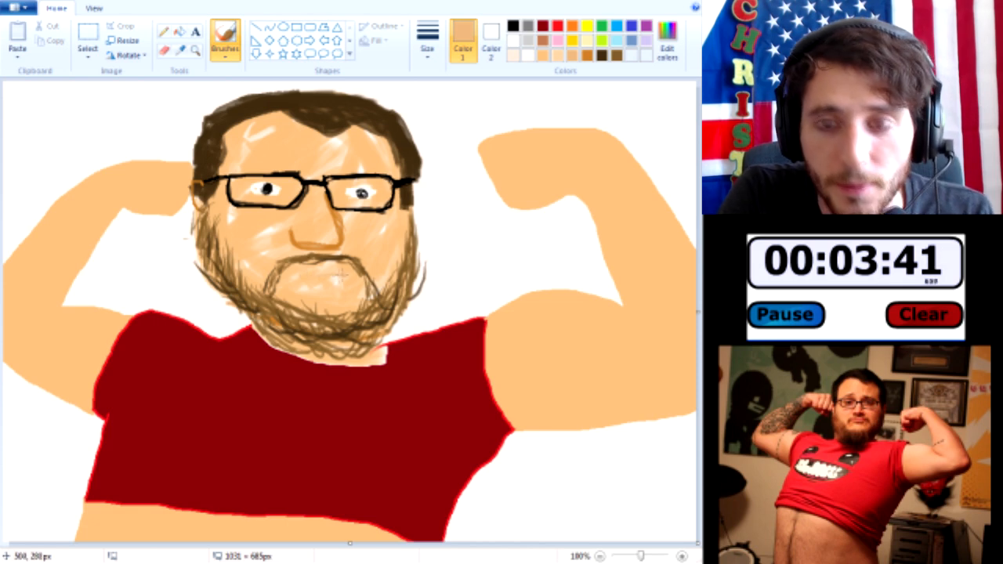
pyautogui.click(587, 55)
pyautogui.moveTo(306, 278)
pyautogui.mouseDown()
pyautogui.moveTo(338, 277)
pyautogui.moveTo(305, 278)
pyautogui.mouseUp()
pyautogui.hotkey('ctrl', 'z')
pyautogui.hotkey('ctrl', 'z')
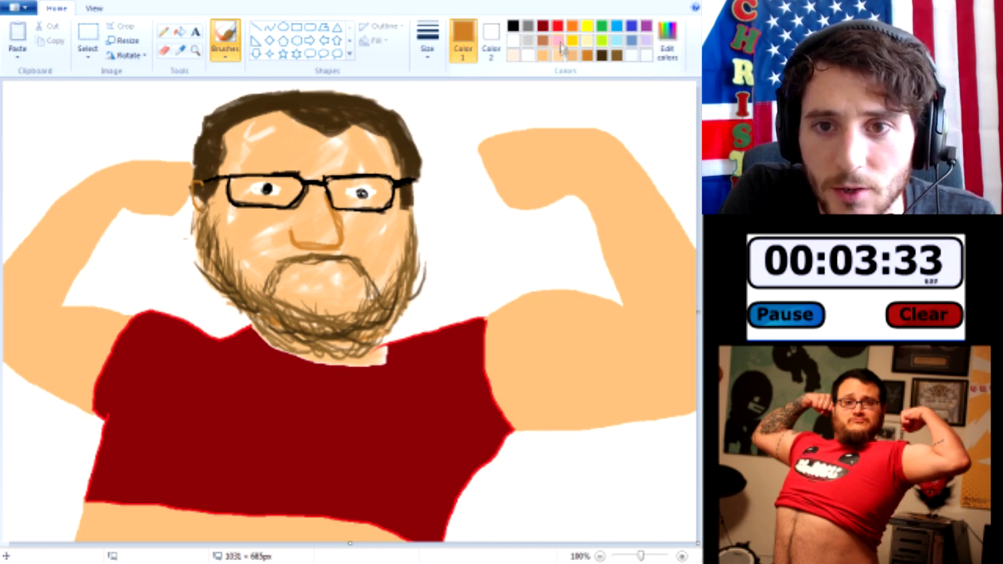
# Mix a custom light orange skin color with red 249, green 190 and blue 138
pyautogui.click(667, 44)
pyautogui.moveTo(473, 247); pyautogui.dragTo(494, 215)
pyautogui.moveTo(431, 242); pyautogui.dragTo(373, 198)
pyautogui.moveTo(494, 210); pyautogui.dragTo(493, 217)
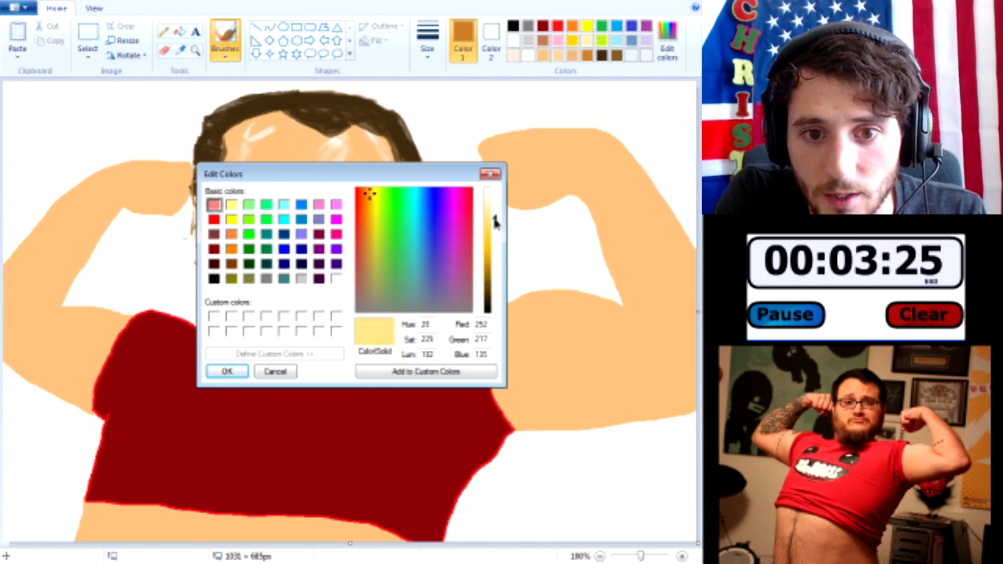
pyautogui.click(371, 209)
pyautogui.click(371, 207)
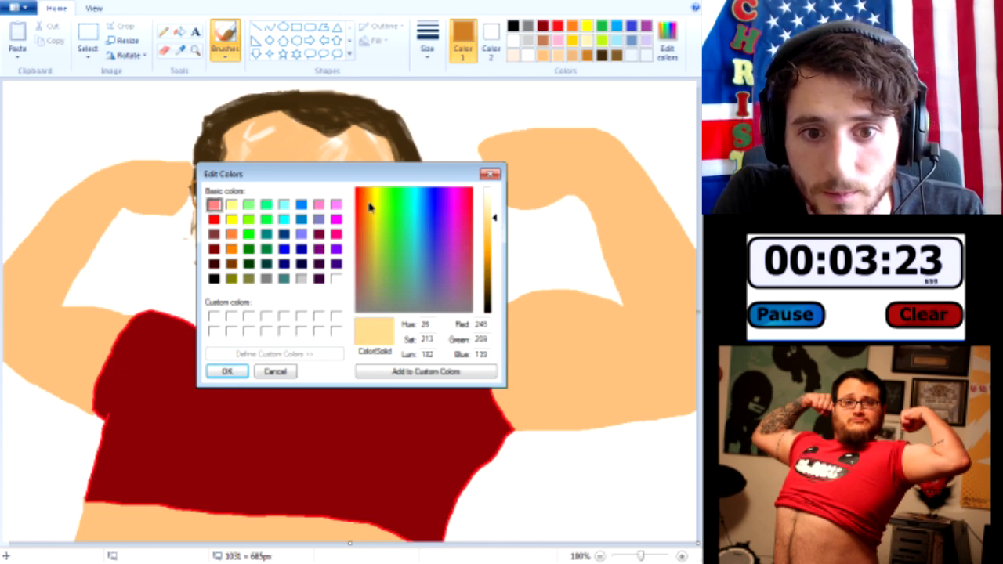
pyautogui.click(366, 203)
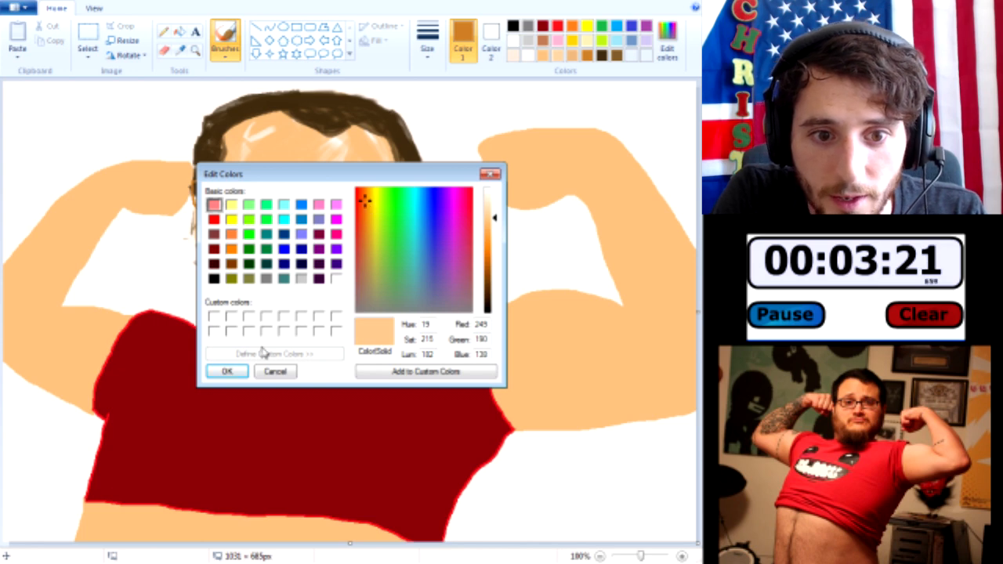
pyautogui.click(227, 371)
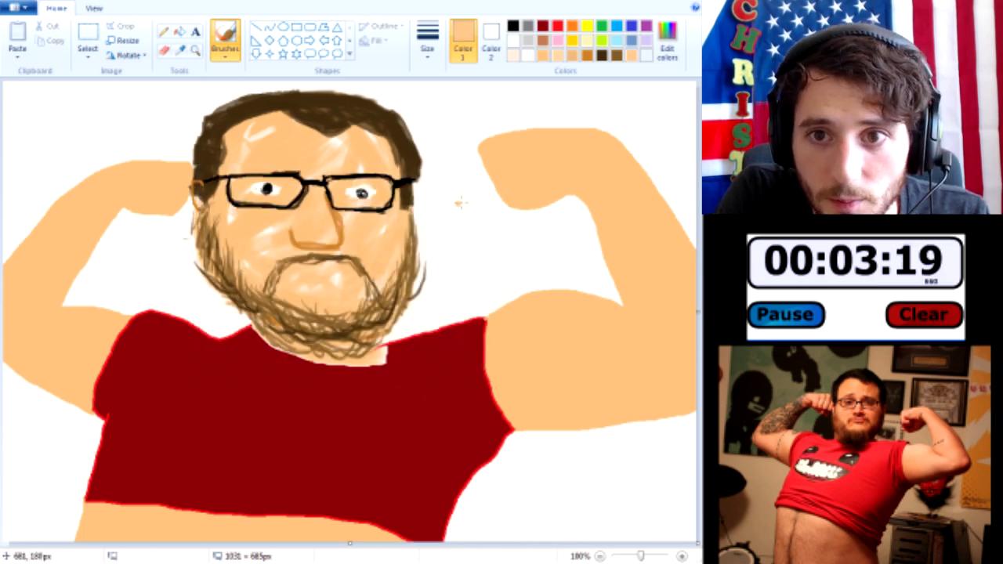
# Mix a salmon pink with red 248, green 155 and blue 139, and paint the lips with it
pyautogui.click(667, 43)
pyautogui.click(364, 209)
pyautogui.click(361, 207)
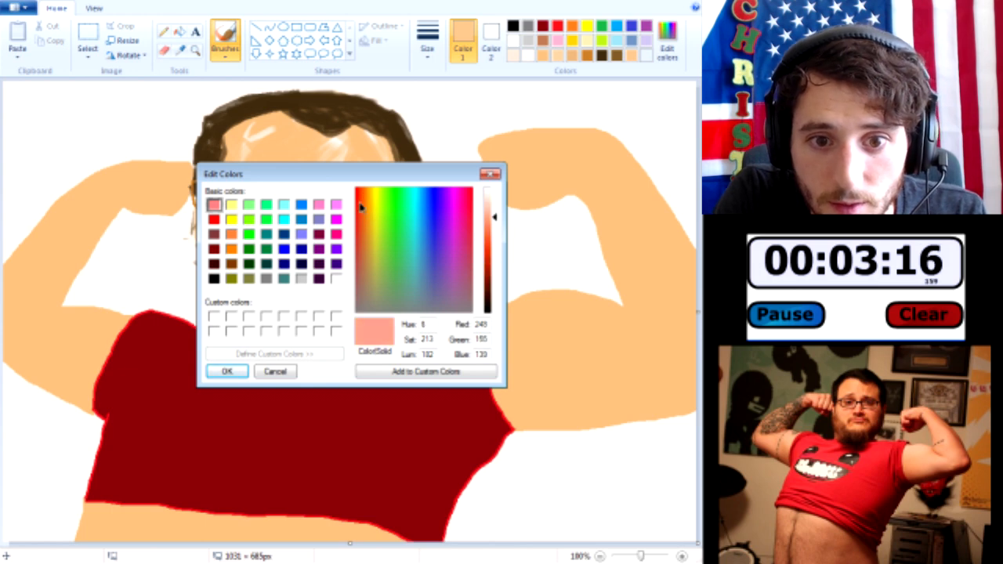
pyautogui.click(226, 373)
pyautogui.moveTo(312, 281); pyautogui.dragTo(345, 280)
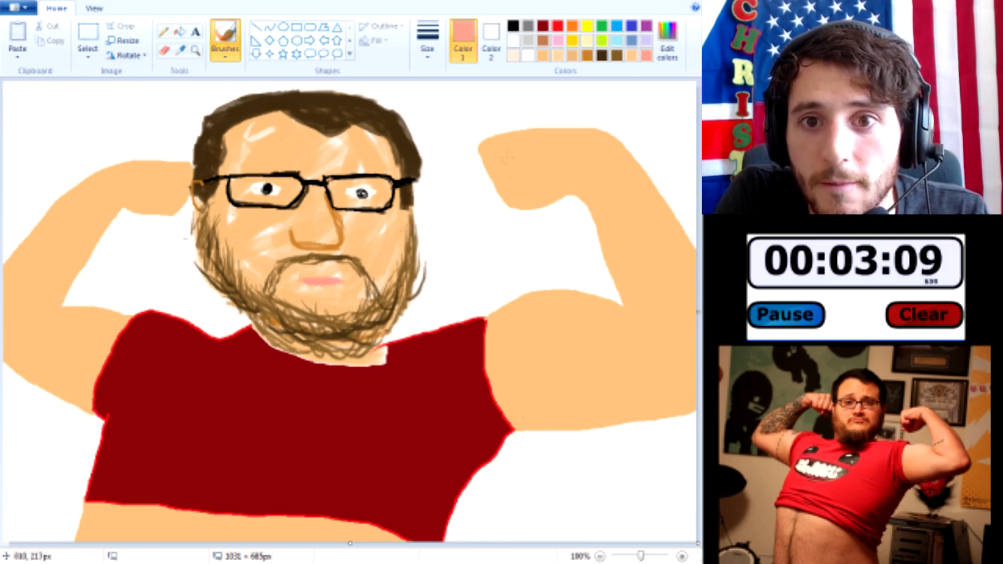
# Try drawing a thin mouth line across the pink lips in brown and in dark brown
pyautogui.click(617, 55)
pyautogui.click(635, 59)
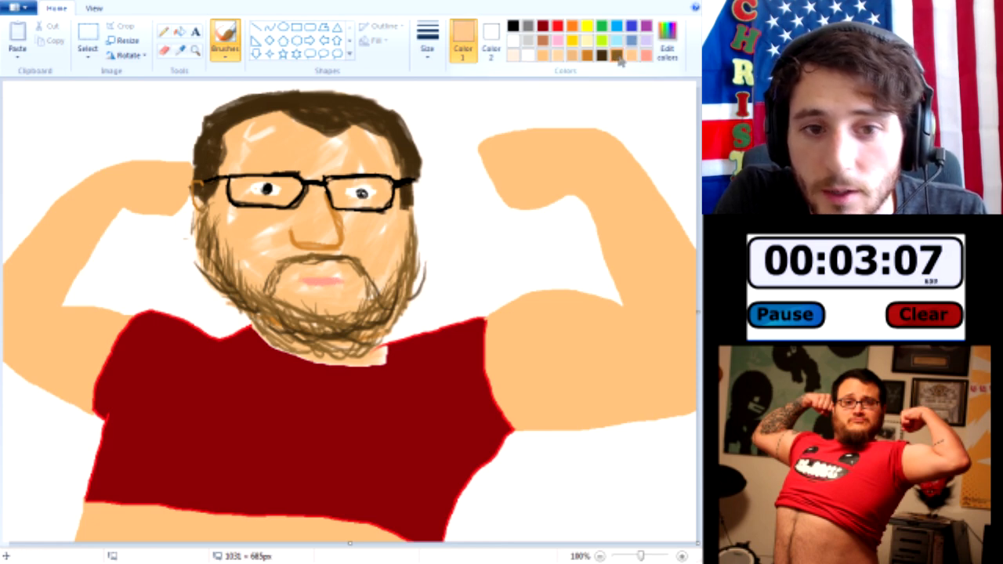
pyautogui.click(618, 54)
pyautogui.moveTo(328, 280); pyautogui.dragTo(306, 281)
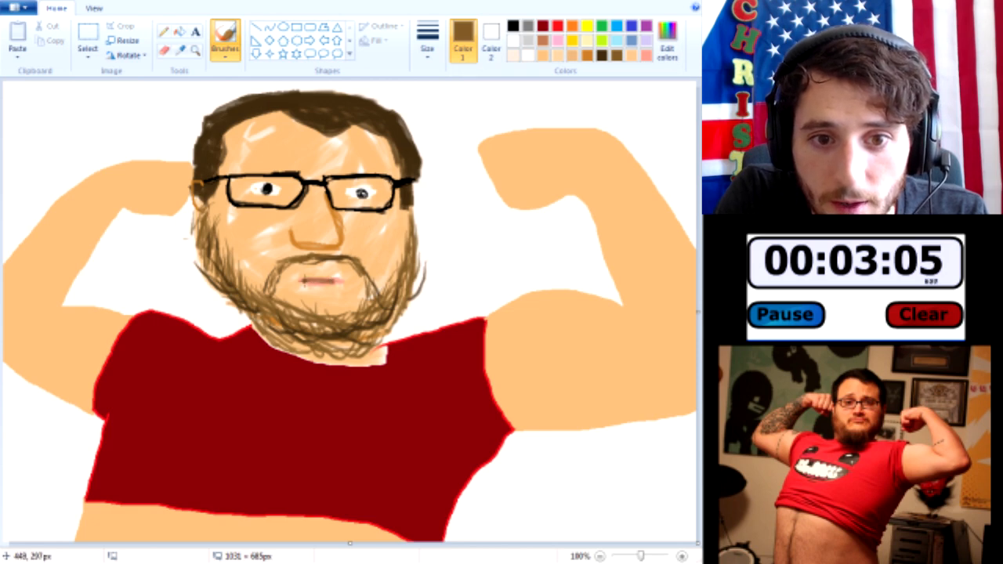
pyautogui.hotkey('ctrl', 'z')
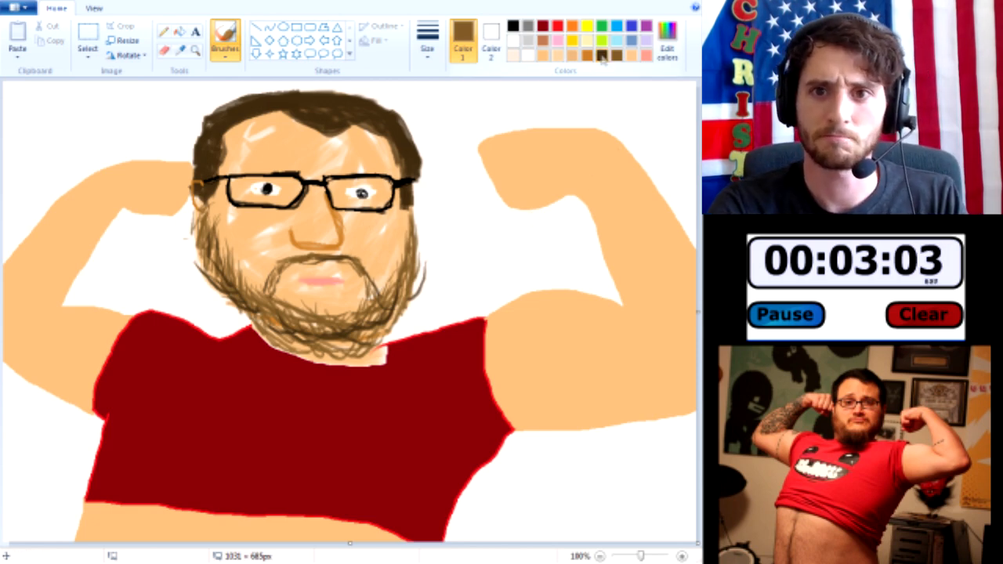
pyautogui.click(602, 55)
pyautogui.moveTo(306, 279); pyautogui.dragTo(329, 280)
pyautogui.hotkey('ctrl', 'z')
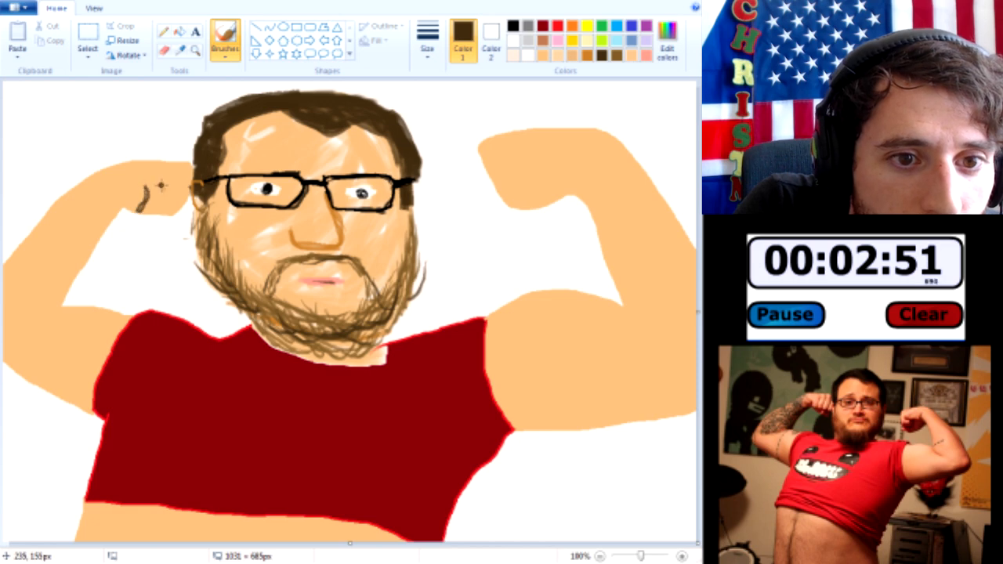
# Draw curved dark brown finger lines on the fist beside the ear and extend its fingertips in light orange
pyautogui.moveTo(157, 214)
pyautogui.mouseDown()
pyautogui.moveTo(167, 187)
pyautogui.moveTo(180, 188)
pyautogui.mouseUp()
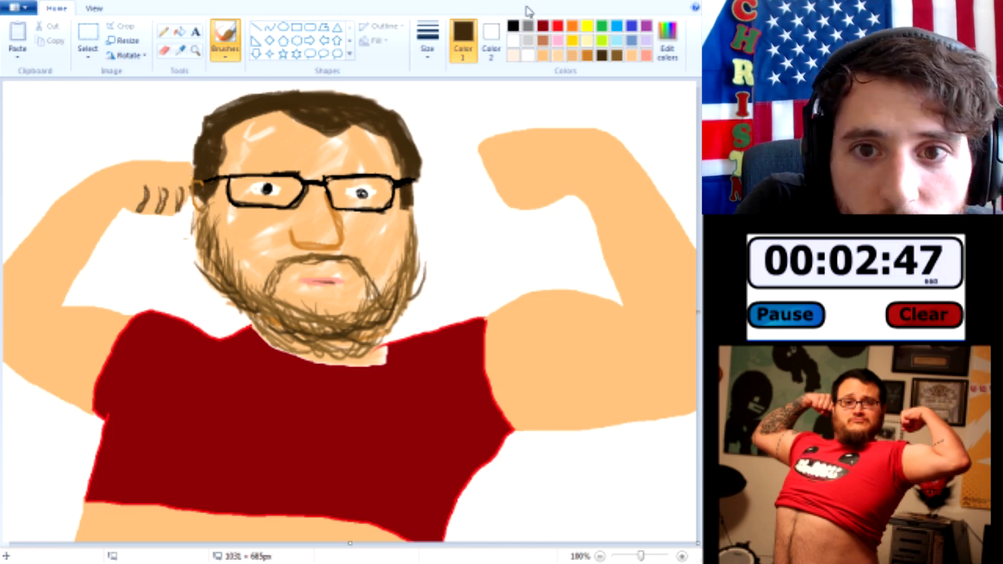
pyautogui.click(542, 55)
pyautogui.moveTo(170, 218)
pyautogui.mouseDown()
pyautogui.moveTo(172, 227)
pyautogui.moveTo(166, 220)
pyautogui.mouseUp()
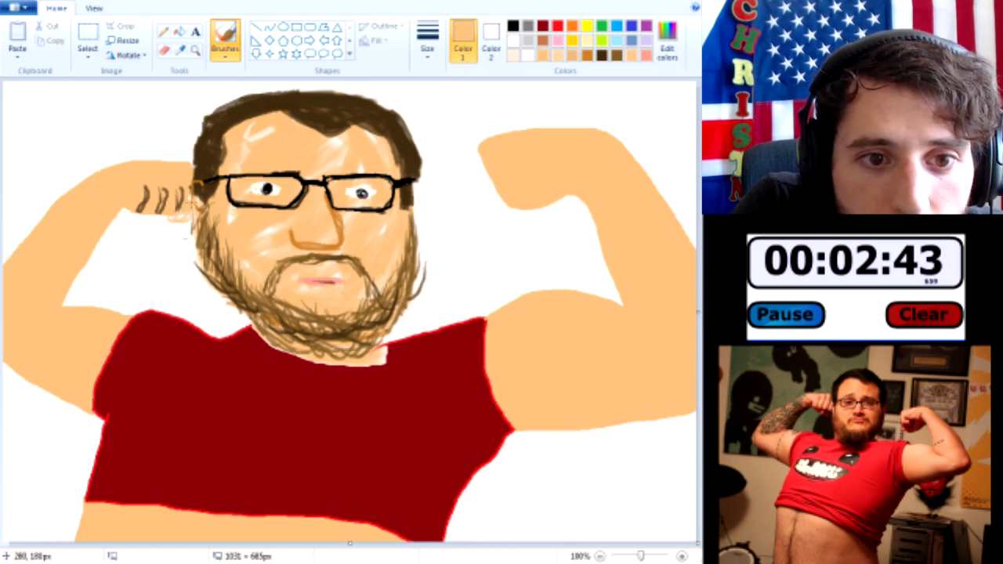
# Draw the curled finger and thumb lines in black on the fist of the right-hand arm
pyautogui.click(514, 26)
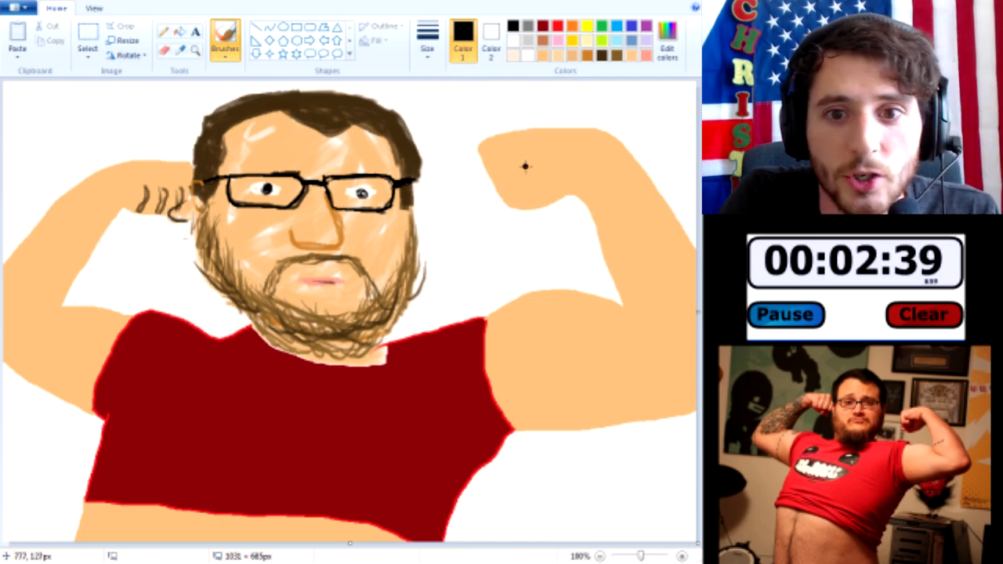
pyautogui.moveTo(507, 167); pyautogui.dragTo(530, 196)
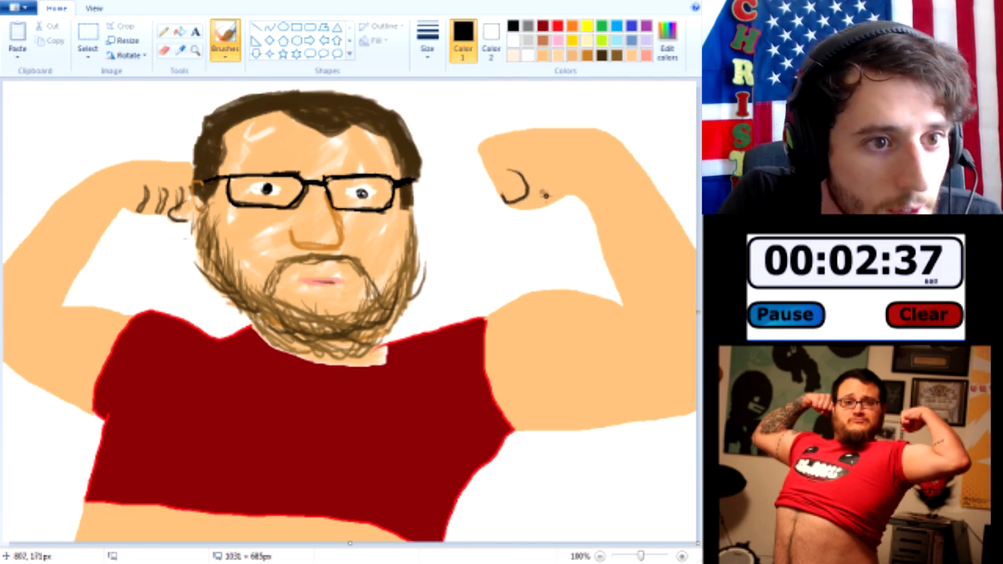
pyautogui.moveTo(504, 199)
pyautogui.mouseDown()
pyautogui.moveTo(523, 211)
pyautogui.moveTo(550, 208)
pyautogui.mouseUp()
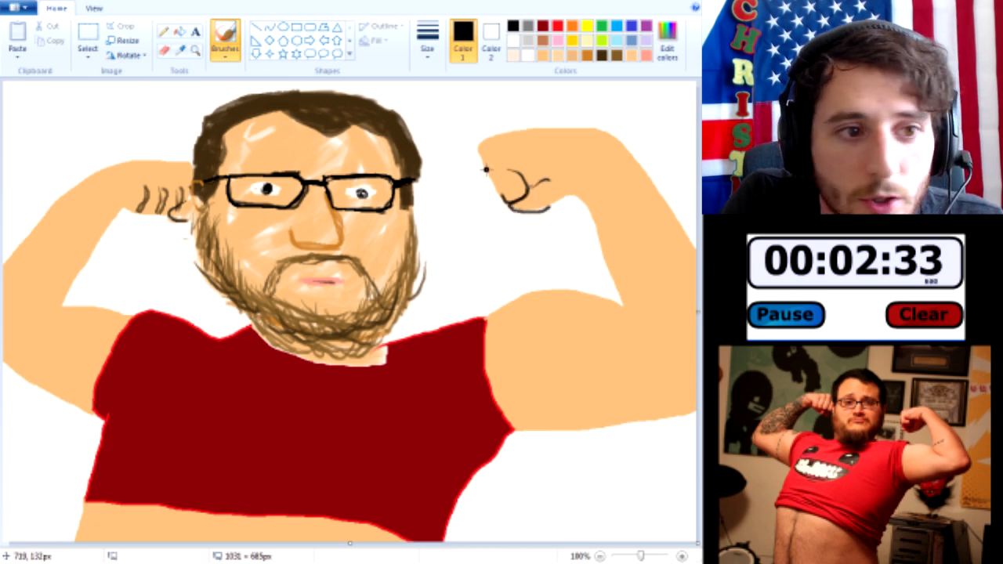
pyautogui.moveTo(500, 155)
pyautogui.mouseDown()
pyautogui.moveTo(523, 169)
pyautogui.moveTo(547, 155)
pyautogui.mouseUp()
# Scribble a tattoo on the left-hand forearm with wavy black lines and short indigo strokes
pyautogui.moveTo(78, 225)
pyautogui.mouseDown()
pyautogui.moveTo(76, 250)
pyautogui.moveTo(53, 259)
pyautogui.moveTo(36, 293)
pyautogui.mouseUp()
pyautogui.moveTo(69, 249)
pyautogui.mouseDown()
pyautogui.moveTo(52, 291)
pyautogui.moveTo(25, 315)
pyautogui.moveTo(61, 302)
pyautogui.mouseUp()
pyautogui.click(631, 26)
pyautogui.moveTo(31, 253)
pyautogui.mouseDown()
pyautogui.moveTo(54, 272)
pyautogui.moveTo(67, 258)
pyautogui.moveTo(51, 289)
pyautogui.moveTo(69, 315)
pyautogui.mouseUp()
pyautogui.moveTo(29, 280); pyautogui.dragTo(33, 295)
pyautogui.moveTo(52, 307)
pyautogui.mouseDown()
pyautogui.moveTo(62, 314)
pyautogui.moveTo(55, 325)
pyautogui.mouseUp()
pyautogui.moveTo(27, 303); pyautogui.dragTo(19, 317)
pyautogui.moveTo(53, 252)
pyautogui.mouseDown()
pyautogui.moveTo(48, 279)
pyautogui.moveTo(10, 312)
pyautogui.mouseUp()
pyautogui.moveTo(28, 304)
pyautogui.mouseDown()
pyautogui.moveTo(17, 309)
pyautogui.moveTo(51, 313)
pyautogui.mouseUp()
pyautogui.moveTo(52, 315); pyautogui.dragTo(64, 289)
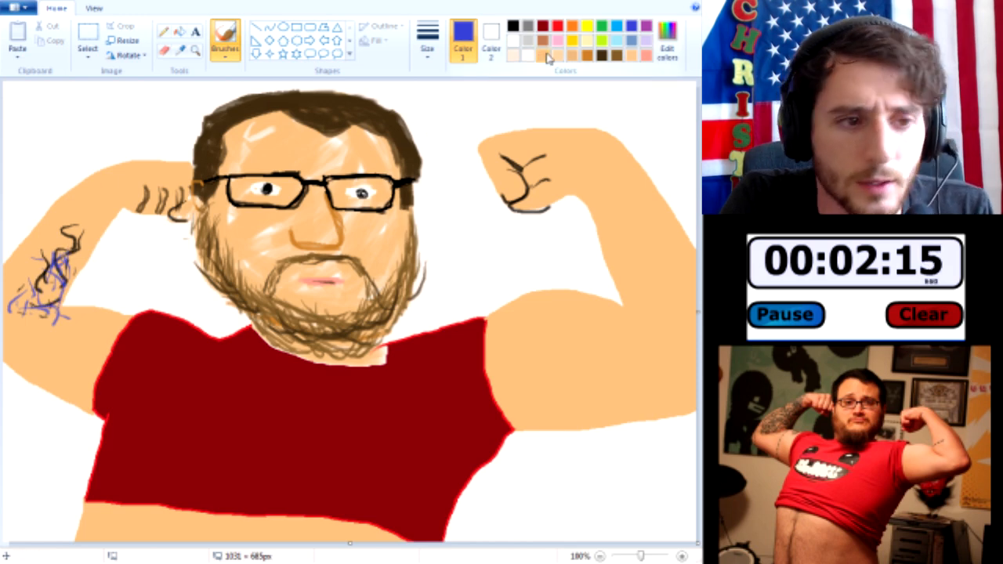
# Sketch a small patch of dark brown hair on the belly just below the shirt's hem
pyautogui.click(602, 55)
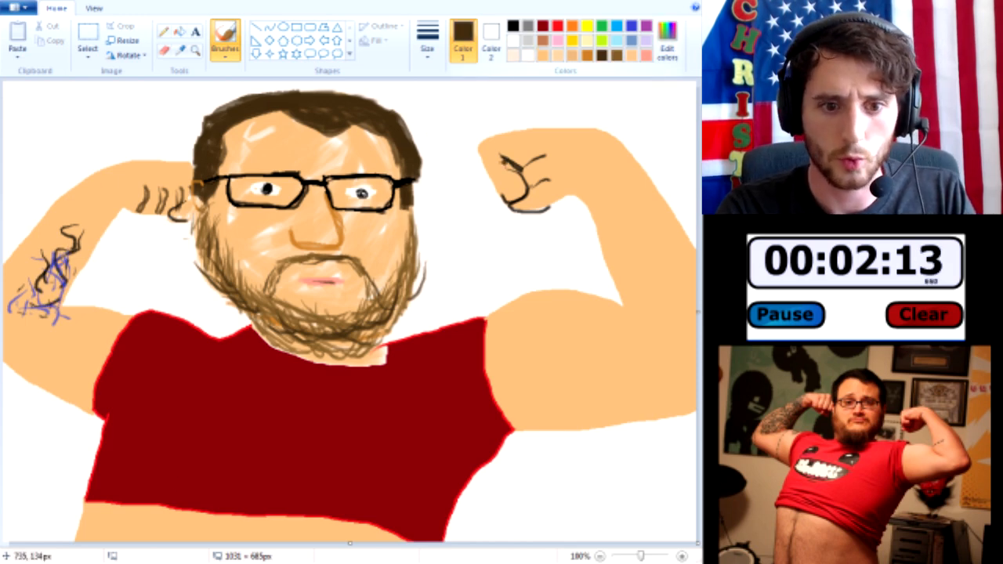
pyautogui.moveTo(226, 513)
pyautogui.mouseDown()
pyautogui.moveTo(216, 536)
pyautogui.moveTo(246, 535)
pyautogui.moveTo(226, 521)
pyautogui.moveTo(232, 531)
pyautogui.moveTo(237, 521)
pyautogui.moveTo(245, 534)
pyautogui.mouseUp()
# Add bright red fold lines to the dark red shirt, mainly along its bottom hem
pyautogui.click(543, 26)
pyautogui.click(557, 26)
pyautogui.moveTo(120, 462); pyautogui.dragTo(228, 490)
pyautogui.hotkey('ctrl', 'z')
pyautogui.moveTo(114, 497); pyautogui.dragTo(172, 494)
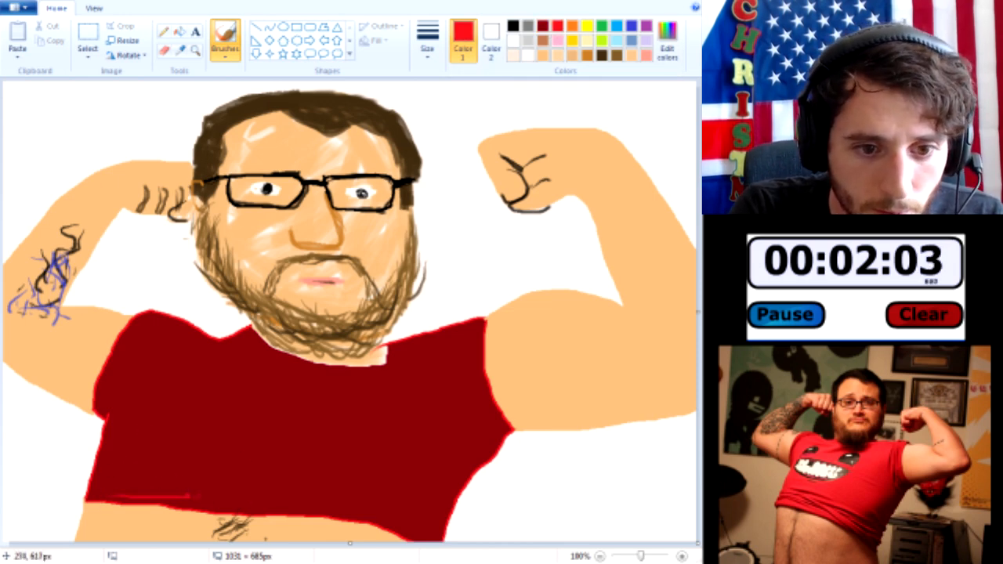
pyautogui.moveTo(130, 468)
pyautogui.mouseDown()
pyautogui.moveTo(251, 509)
pyautogui.moveTo(338, 500)
pyautogui.moveTo(430, 527)
pyautogui.moveTo(367, 514)
pyautogui.moveTo(418, 524)
pyautogui.mouseUp()
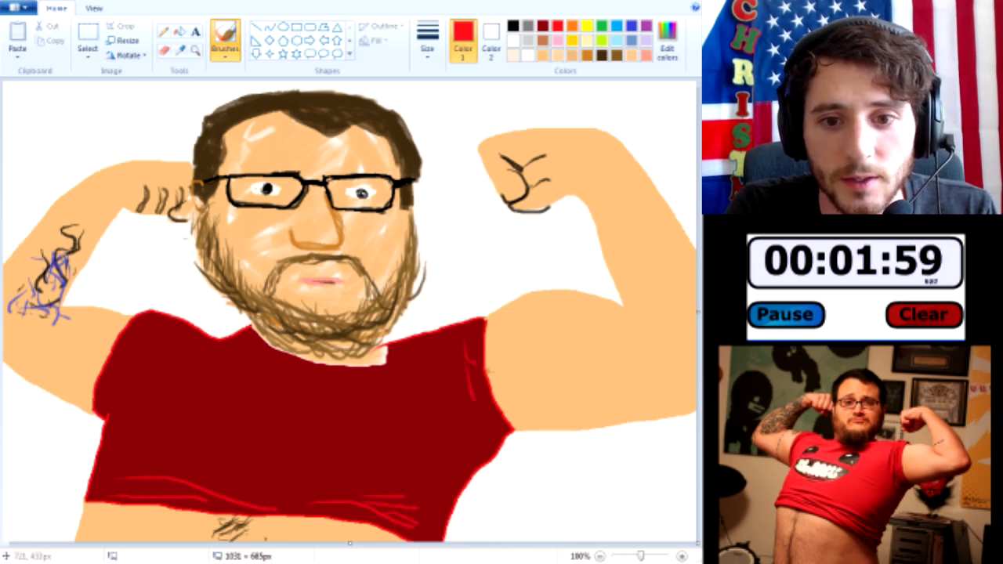
# Brush bright red crease lines onto both sleeves of the shirt
pyautogui.moveTo(486, 342)
pyautogui.mouseDown()
pyautogui.moveTo(491, 381)
pyautogui.moveTo(493, 358)
pyautogui.mouseUp()
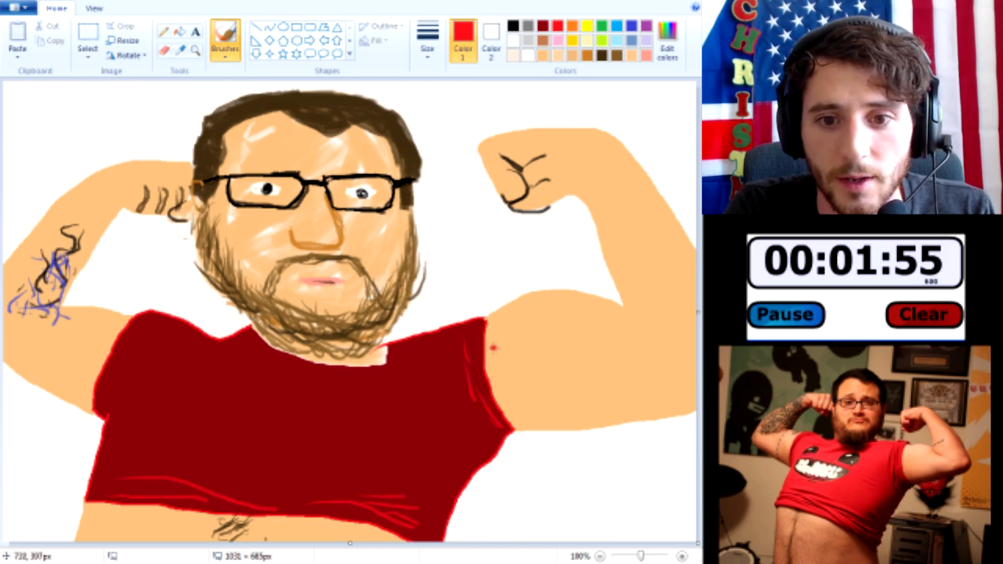
pyautogui.moveTo(473, 351); pyautogui.dragTo(470, 392)
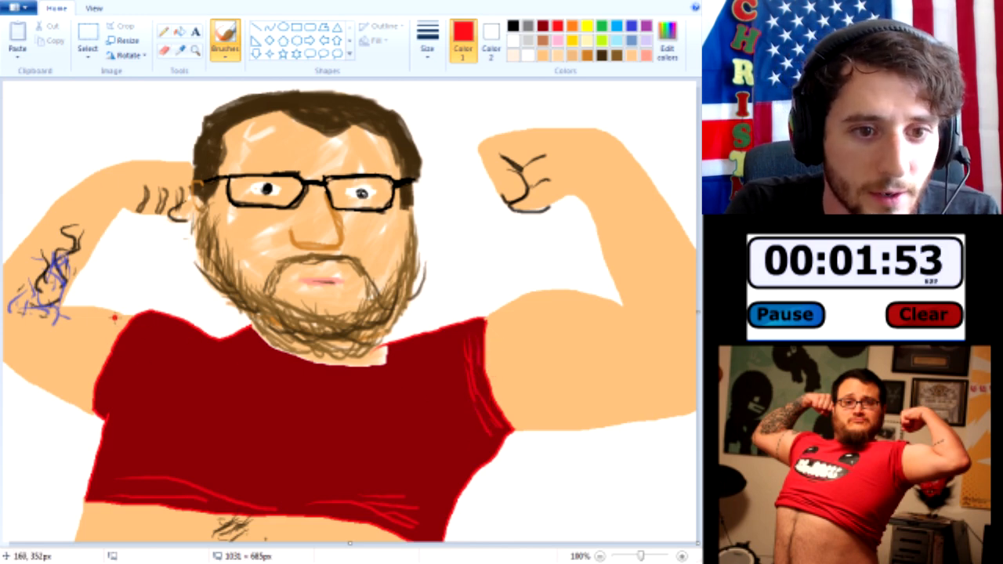
pyautogui.moveTo(117, 365); pyautogui.dragTo(147, 331)
pyautogui.moveTo(118, 368)
pyautogui.mouseDown()
pyautogui.moveTo(106, 408)
pyautogui.moveTo(159, 323)
pyautogui.moveTo(127, 386)
pyautogui.mouseUp()
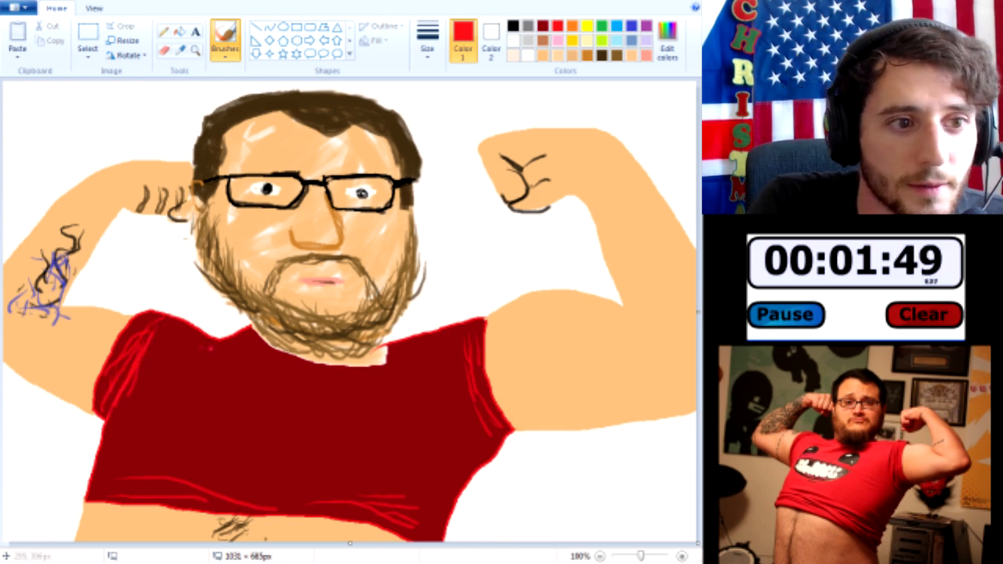
# Outline the shirt monster's left eye as a rounded black block on the chest and fill it black
pyautogui.click(514, 26)
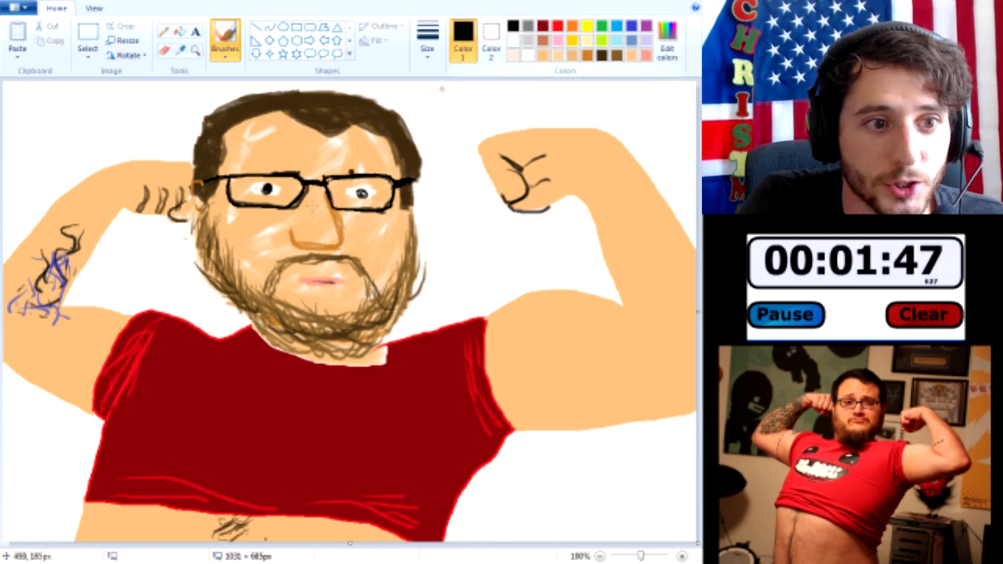
pyautogui.moveTo(173, 387); pyautogui.dragTo(250, 394)
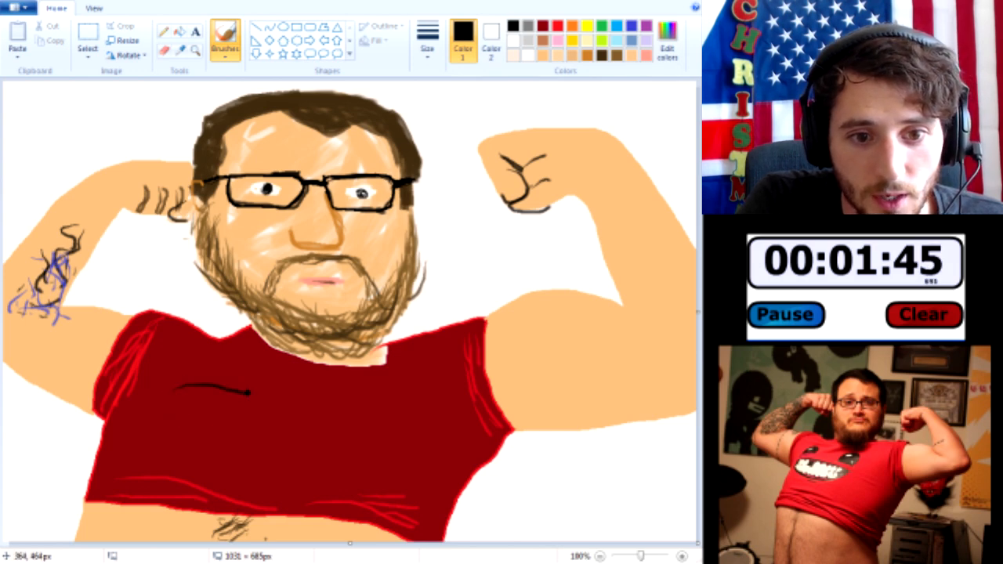
pyautogui.moveTo(235, 358)
pyautogui.mouseDown()
pyautogui.moveTo(193, 351)
pyautogui.moveTo(174, 384)
pyautogui.mouseUp()
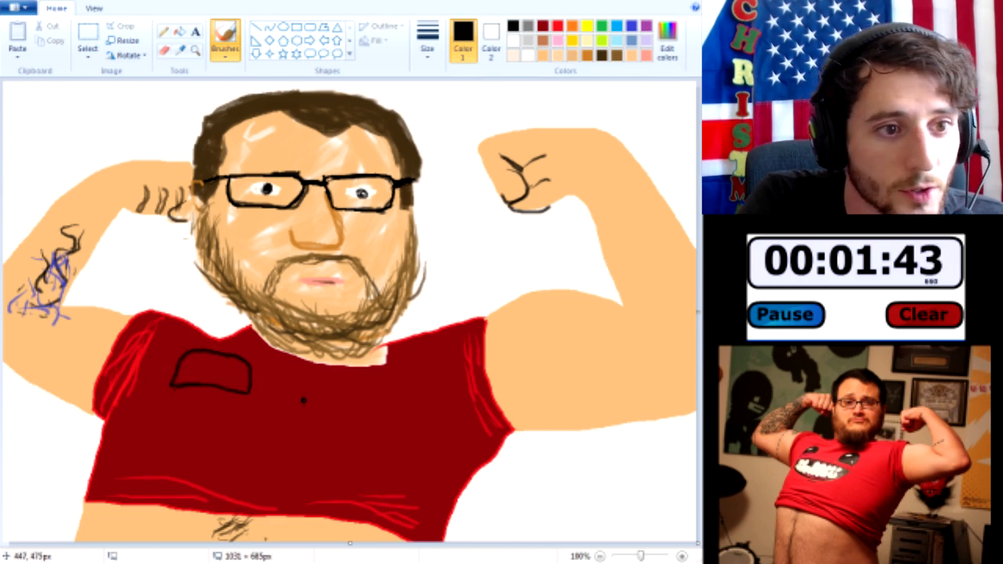
pyautogui.click(179, 32)
pyautogui.click(210, 372)
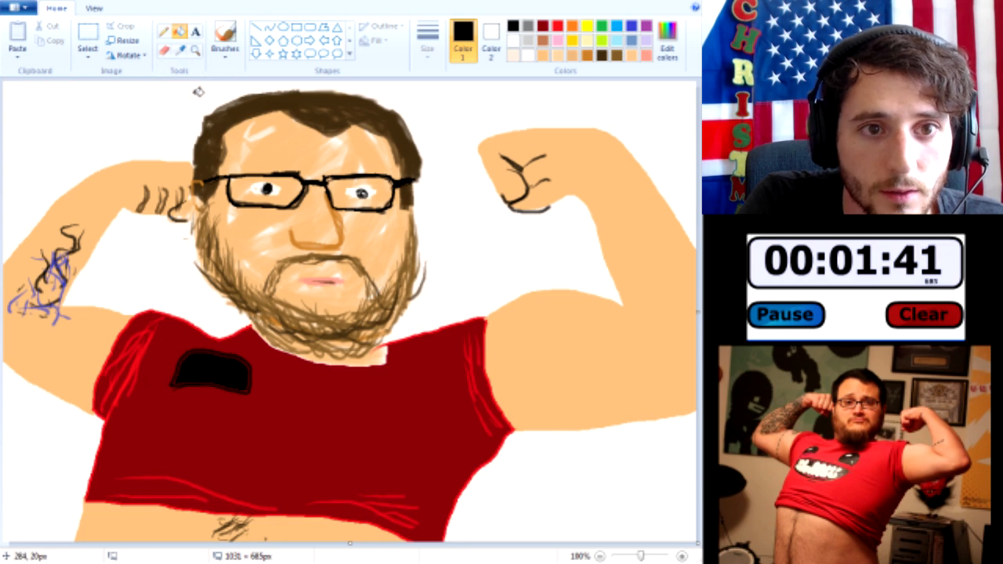
# Paint the shirt monster's triangular right eye in black and outline a wide black grin below both eyes
pyautogui.click(225, 35)
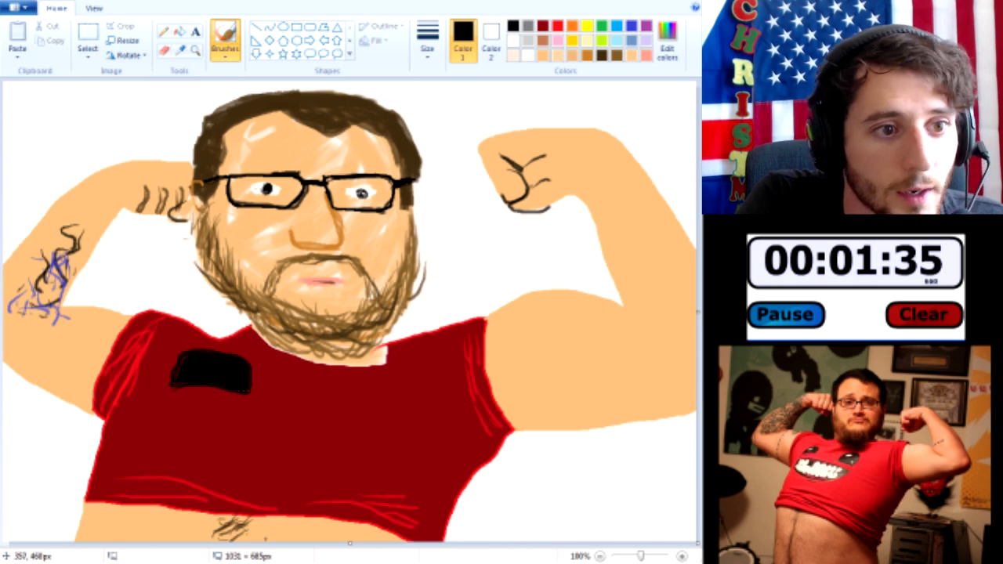
pyautogui.moveTo(284, 403); pyautogui.dragTo(357, 418)
pyautogui.moveTo(288, 404)
pyautogui.mouseDown()
pyautogui.moveTo(301, 380)
pyautogui.moveTo(343, 371)
pyautogui.moveTo(358, 413)
pyautogui.moveTo(295, 388)
pyautogui.moveTo(327, 405)
pyautogui.moveTo(278, 394)
pyautogui.moveTo(335, 388)
pyautogui.moveTo(336, 418)
pyautogui.moveTo(293, 396)
pyautogui.moveTo(344, 377)
pyautogui.moveTo(342, 403)
pyautogui.mouseUp()
pyautogui.hotkey('ctrl', 'z')
pyautogui.hotkey('ctrl', 'z')
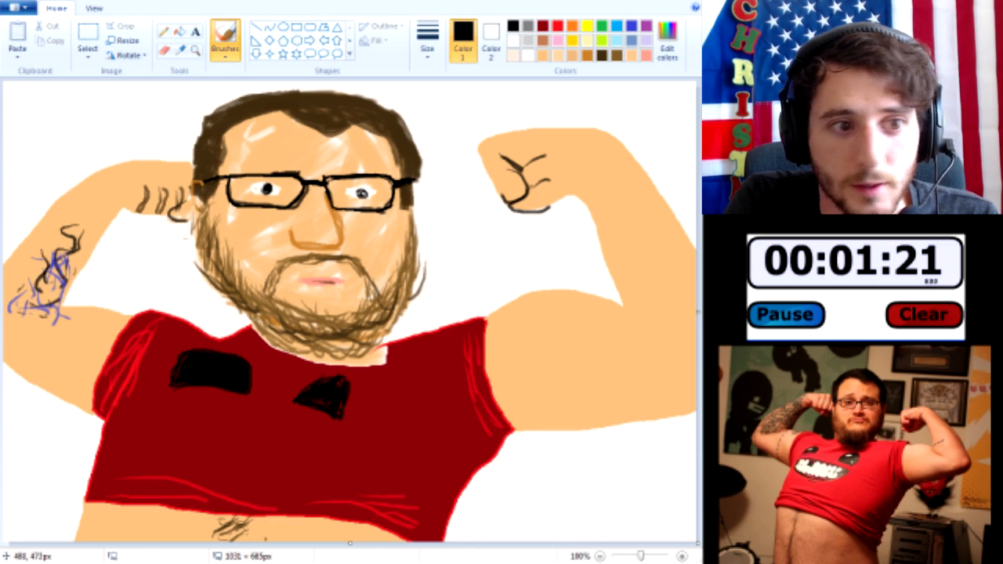
pyautogui.click(146, 436)
pyautogui.moveTo(171, 415)
pyautogui.mouseDown()
pyautogui.moveTo(351, 447)
pyautogui.moveTo(316, 478)
pyautogui.moveTo(214, 484)
pyautogui.moveTo(174, 457)
pyautogui.moveTo(161, 414)
pyautogui.moveTo(356, 445)
pyautogui.moveTo(261, 433)
pyautogui.moveTo(353, 448)
pyautogui.mouseUp()
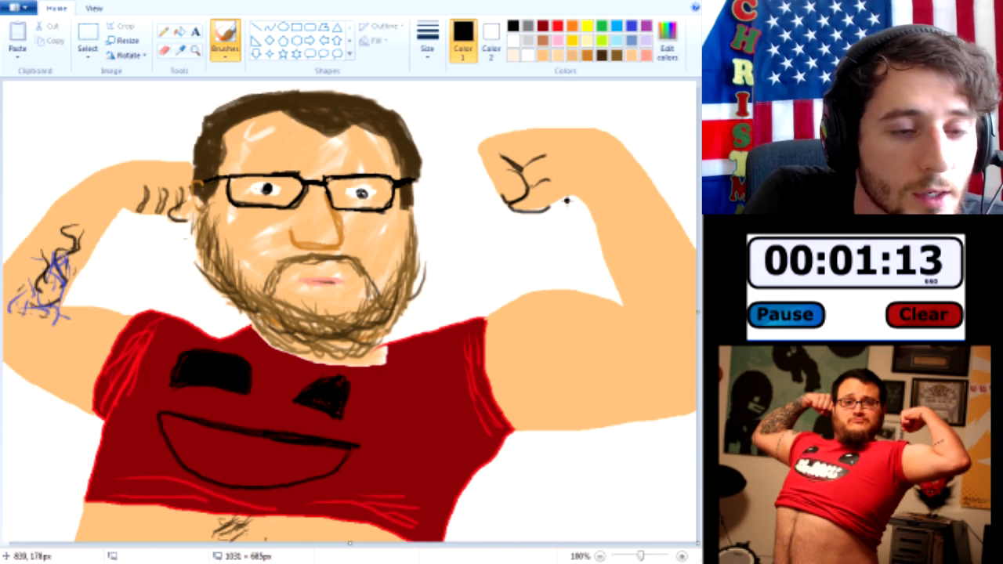
# Paint small white highlights inside both black eyes of the shirt monster
pyautogui.click(513, 41)
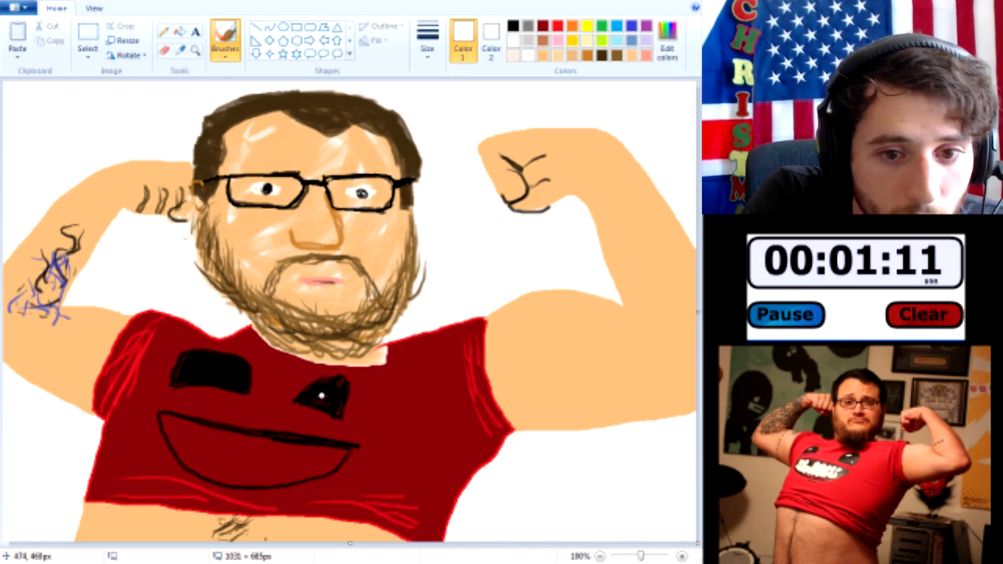
pyautogui.moveTo(321, 390); pyautogui.dragTo(321, 391)
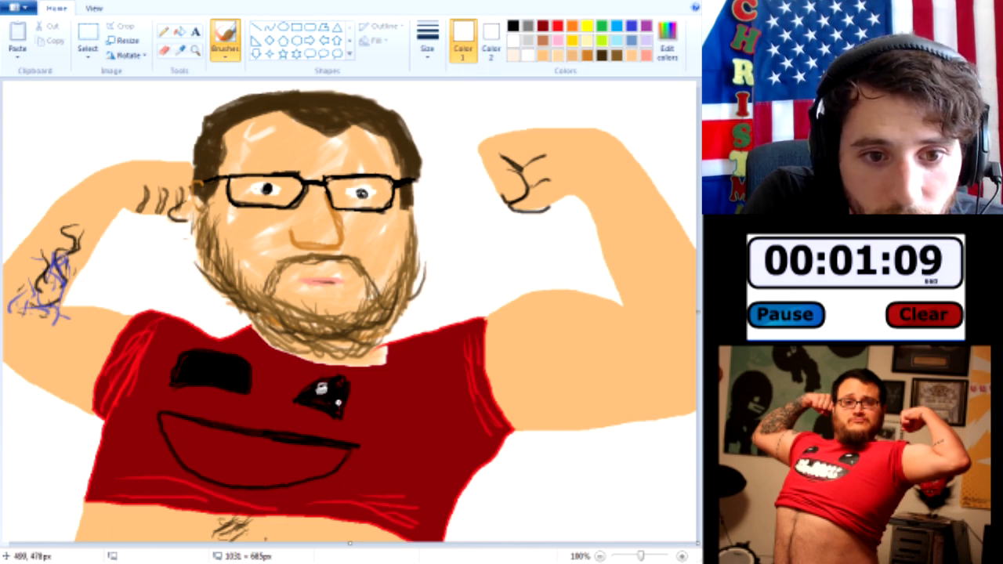
pyautogui.moveTo(206, 361); pyautogui.dragTo(202, 360)
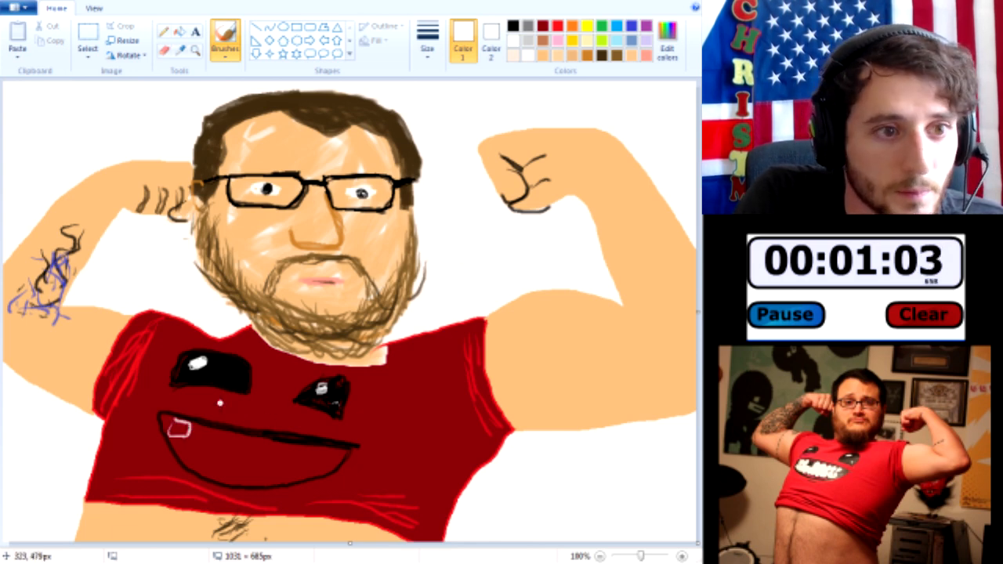
# Fill the shirt monster's grin with solid black, and return to the brush
pyautogui.click(179, 31)
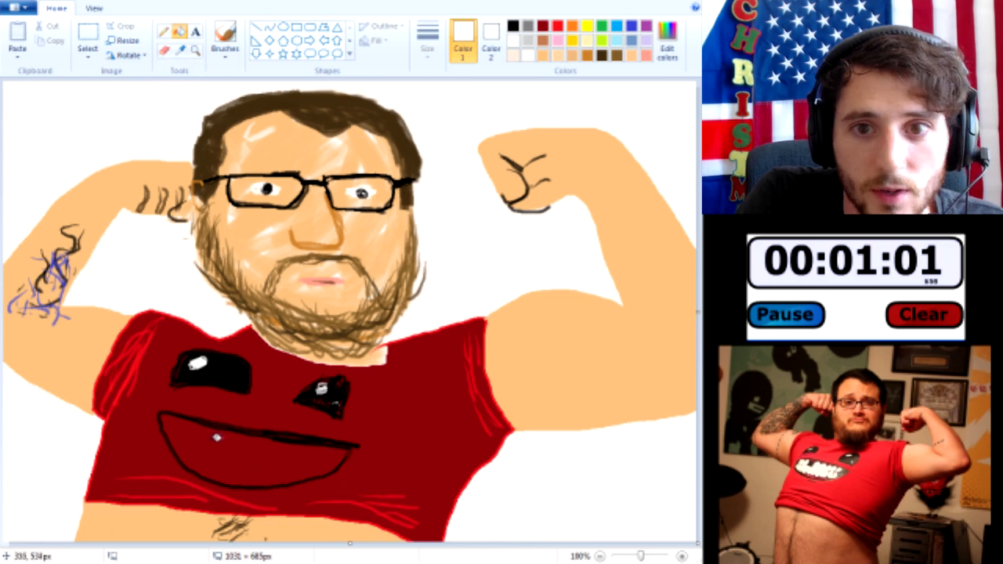
pyautogui.click(513, 26)
pyautogui.click(258, 451)
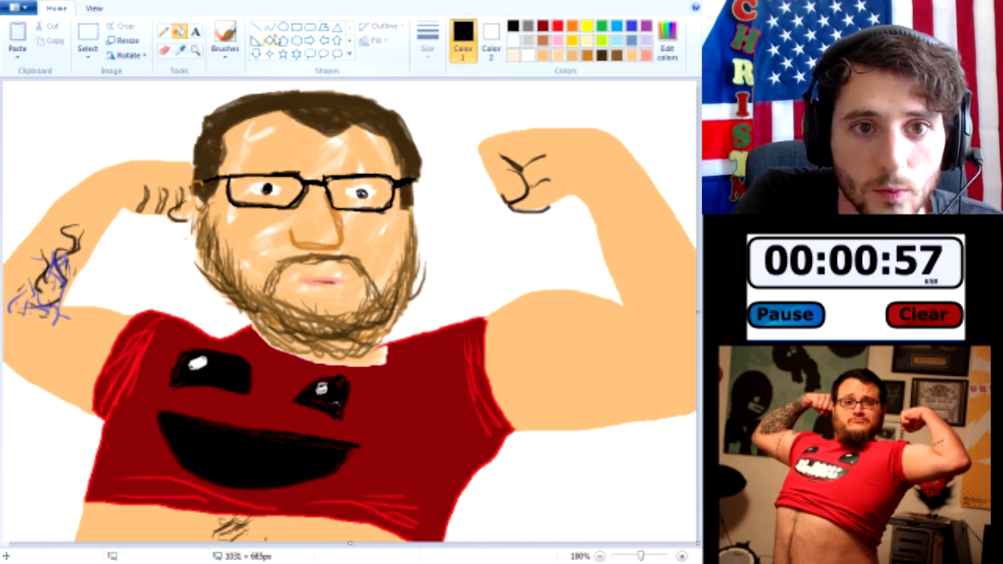
pyautogui.click(225, 38)
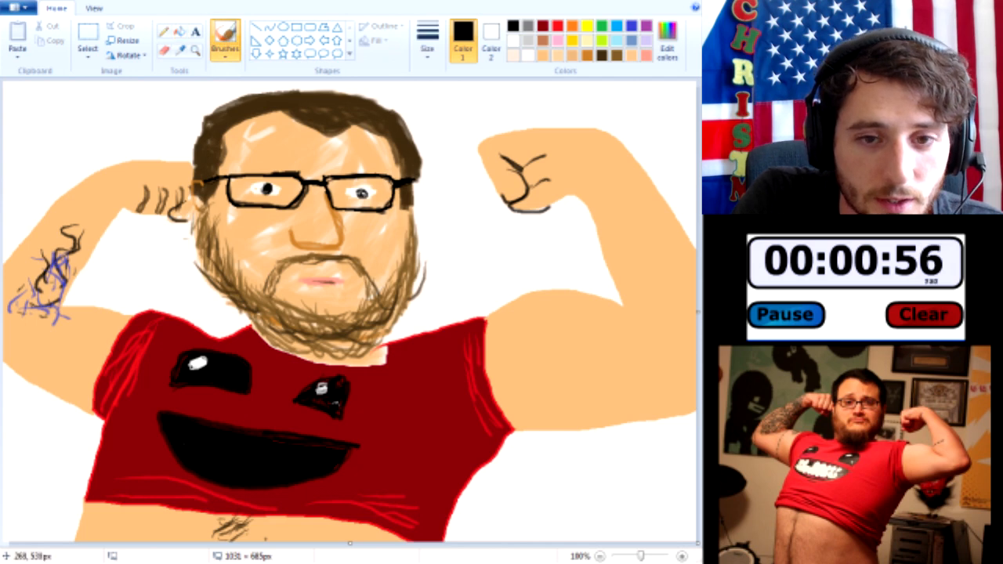
# Paint chunky white teeth along the upper and lower edges of the shirt monster's black grin with a thicker brush
pyautogui.click(515, 41)
pyautogui.moveTo(170, 425)
pyautogui.mouseDown()
pyautogui.moveTo(190, 445)
pyautogui.moveTo(191, 413)
pyautogui.moveTo(171, 414)
pyautogui.moveTo(187, 439)
pyautogui.mouseUp()
pyautogui.hotkey('ctrl', 'z')
pyautogui.click(427, 40)
pyautogui.click(459, 159)
pyautogui.moveTo(183, 430)
pyautogui.mouseDown()
pyautogui.moveTo(226, 434)
pyautogui.moveTo(219, 447)
pyautogui.moveTo(277, 443)
pyautogui.moveTo(288, 449)
pyautogui.moveTo(280, 457)
pyautogui.moveTo(274, 440)
pyautogui.moveTo(308, 460)
pyautogui.mouseUp()
pyautogui.moveTo(177, 468)
pyautogui.mouseDown()
pyautogui.moveTo(210, 477)
pyautogui.moveTo(288, 478)
pyautogui.mouseUp()
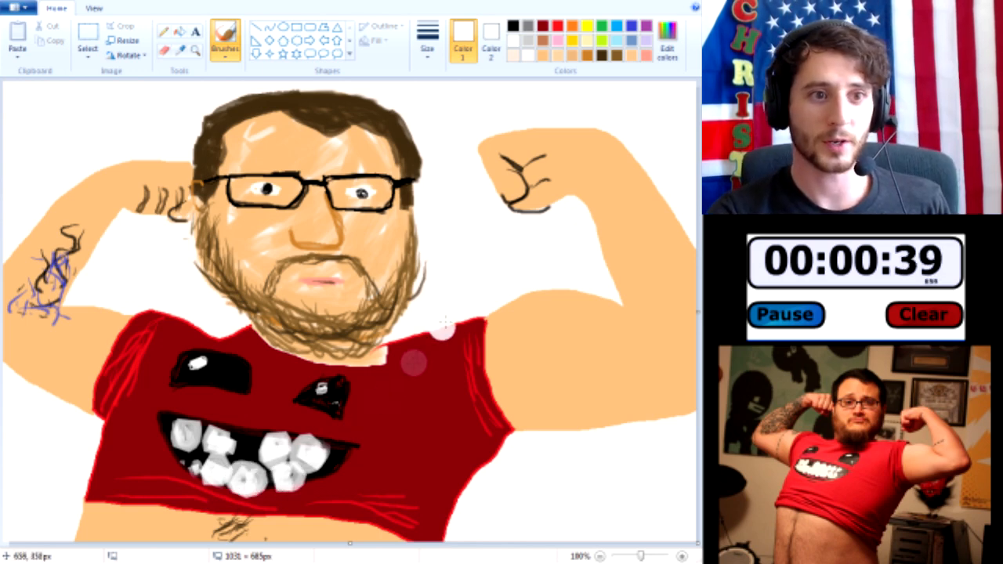
# Add brown eyebrows above the glasses, fine forehead wrinkles and sparse belly hair below the shirt with a thinner brush
pyautogui.click(619, 56)
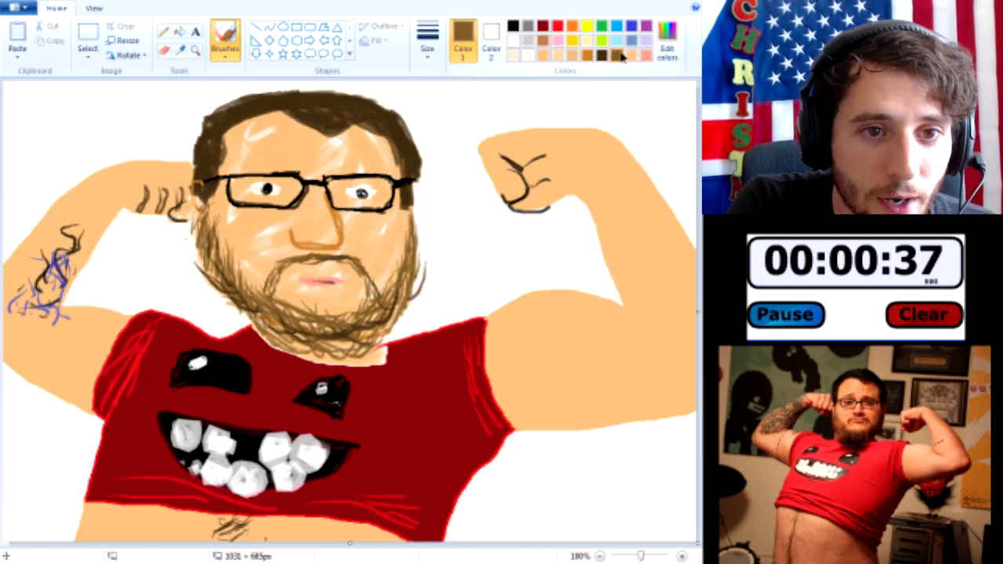
pyautogui.click(427, 43)
pyautogui.click(429, 87)
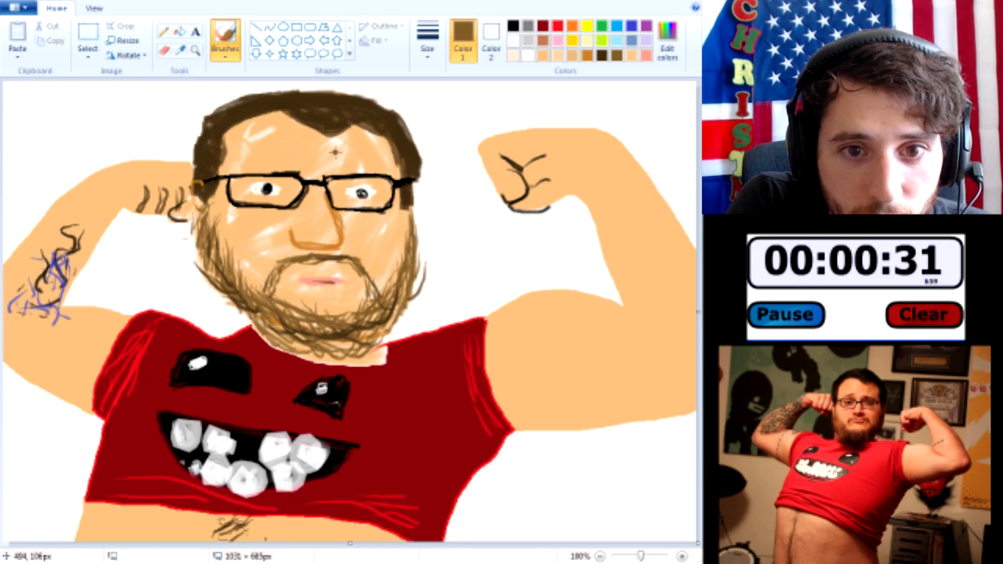
pyautogui.moveTo(346, 176)
pyautogui.mouseDown()
pyautogui.moveTo(378, 171)
pyautogui.moveTo(335, 157)
pyautogui.moveTo(386, 171)
pyautogui.mouseUp()
pyautogui.moveTo(250, 170)
pyautogui.mouseDown()
pyautogui.moveTo(290, 166)
pyautogui.moveTo(249, 168)
pyautogui.mouseUp()
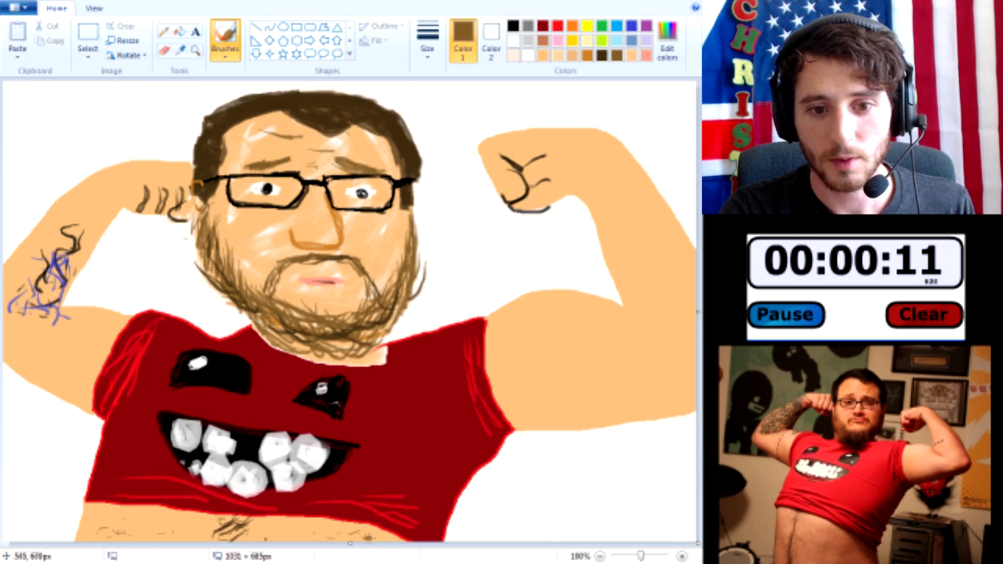
pyautogui.moveTo(253, 530); pyautogui.dragTo(272, 522)
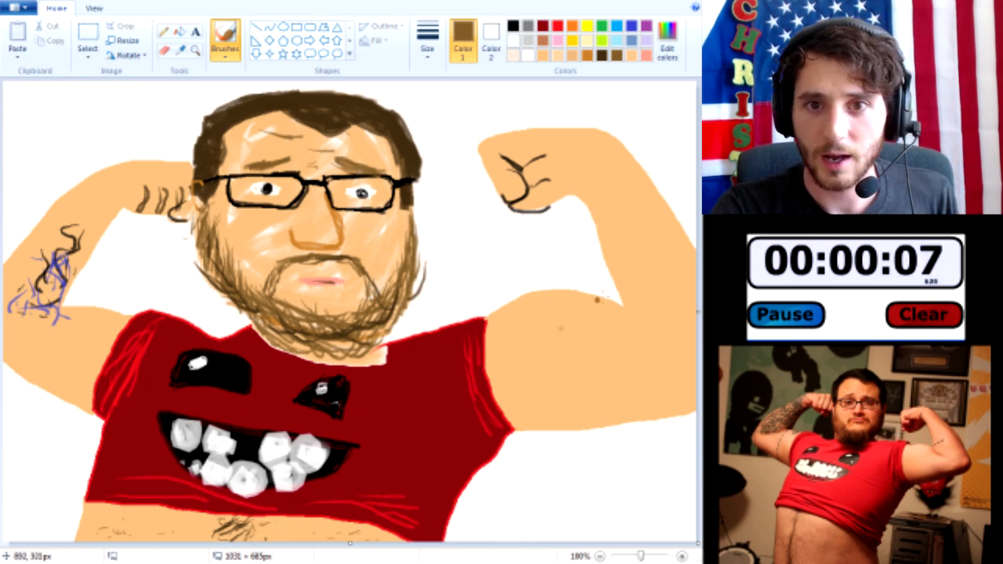
# Draw short black crease lines at the right arm's inner elbow and a longer curved one across the left arm below the tattoo
pyautogui.click(514, 26)
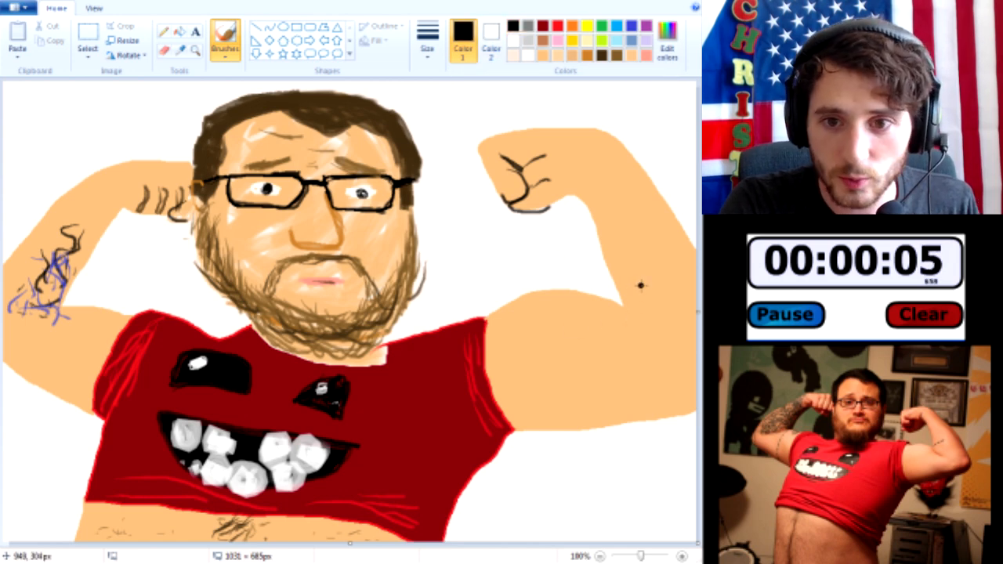
pyautogui.moveTo(634, 277); pyautogui.dragTo(635, 319)
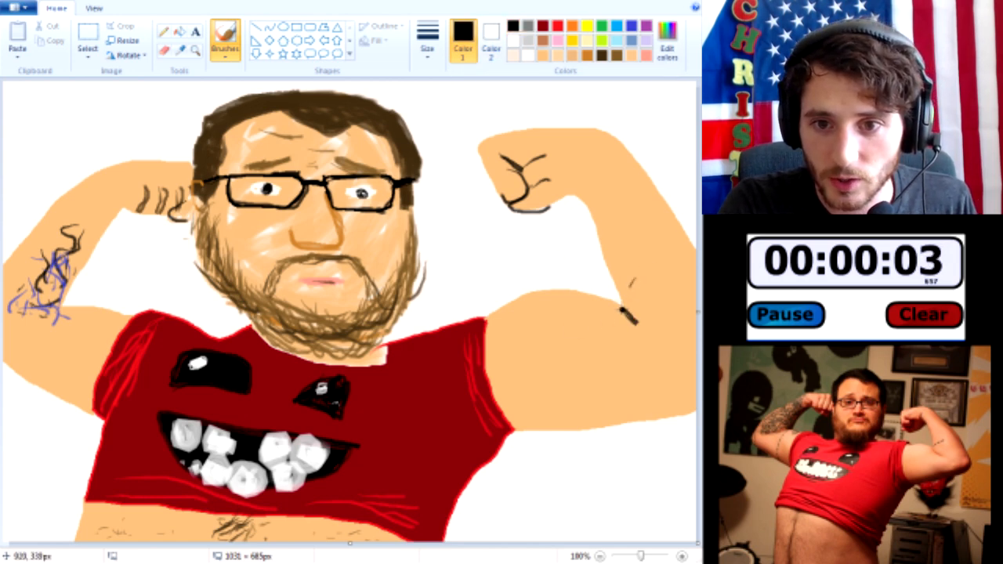
pyautogui.moveTo(57, 302)
pyautogui.mouseDown()
pyautogui.moveTo(17, 318)
pyautogui.moveTo(74, 306)
pyautogui.moveTo(124, 318)
pyautogui.mouseUp()
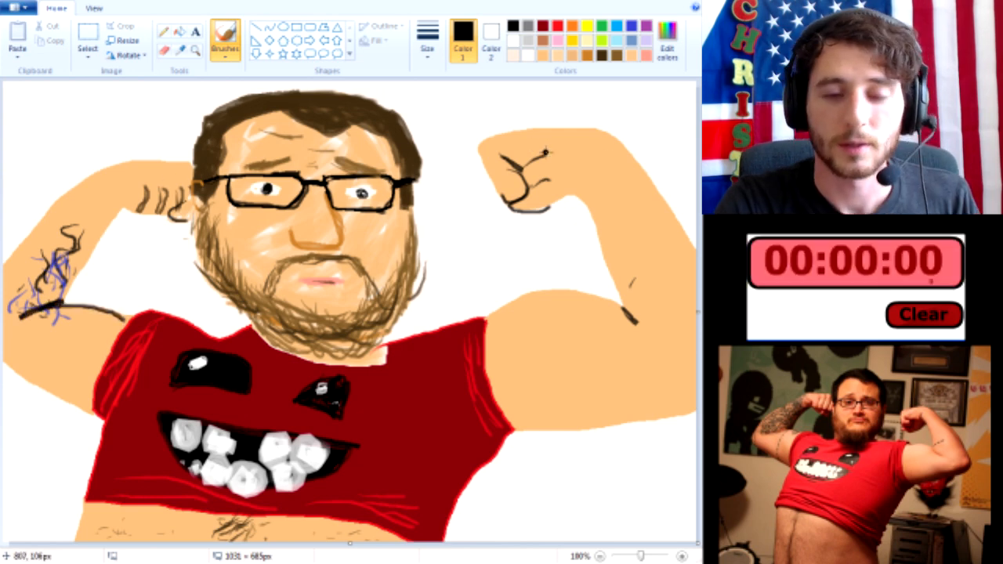